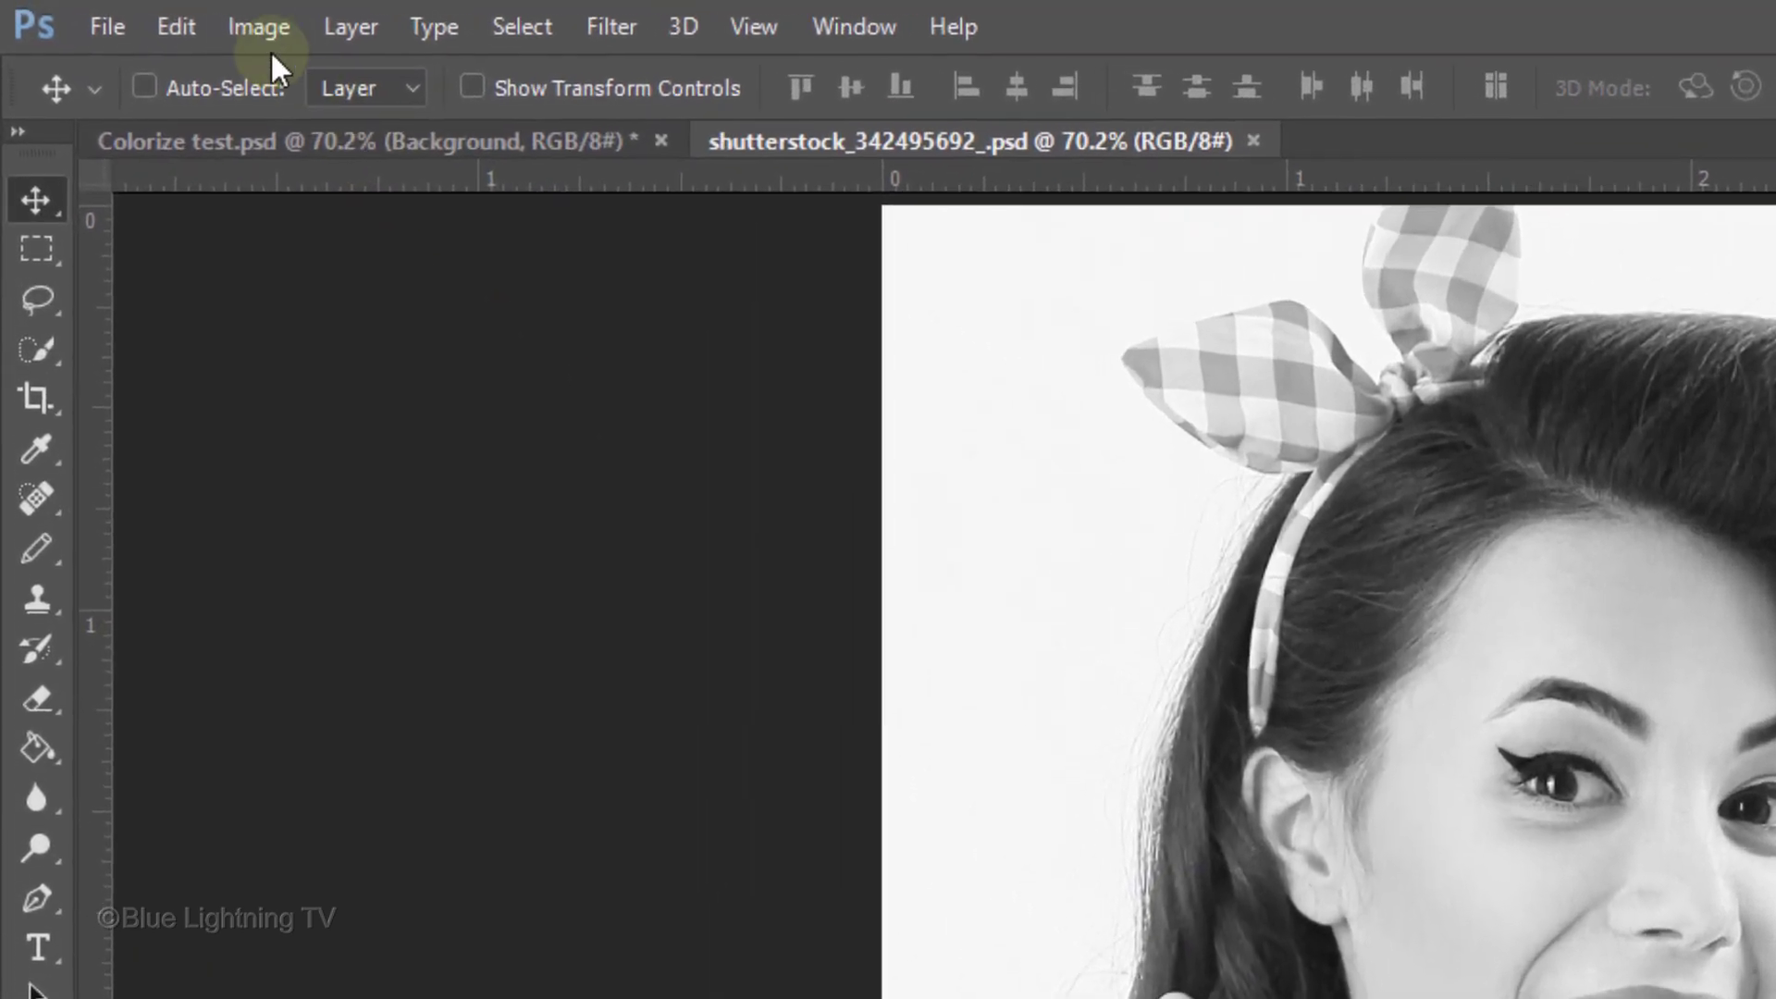
Apply Image > Adjustments > Shadows/Highlights with the Shadows Amount at 24%.
{"action": "left_click", "coordinate": [126, 13]}
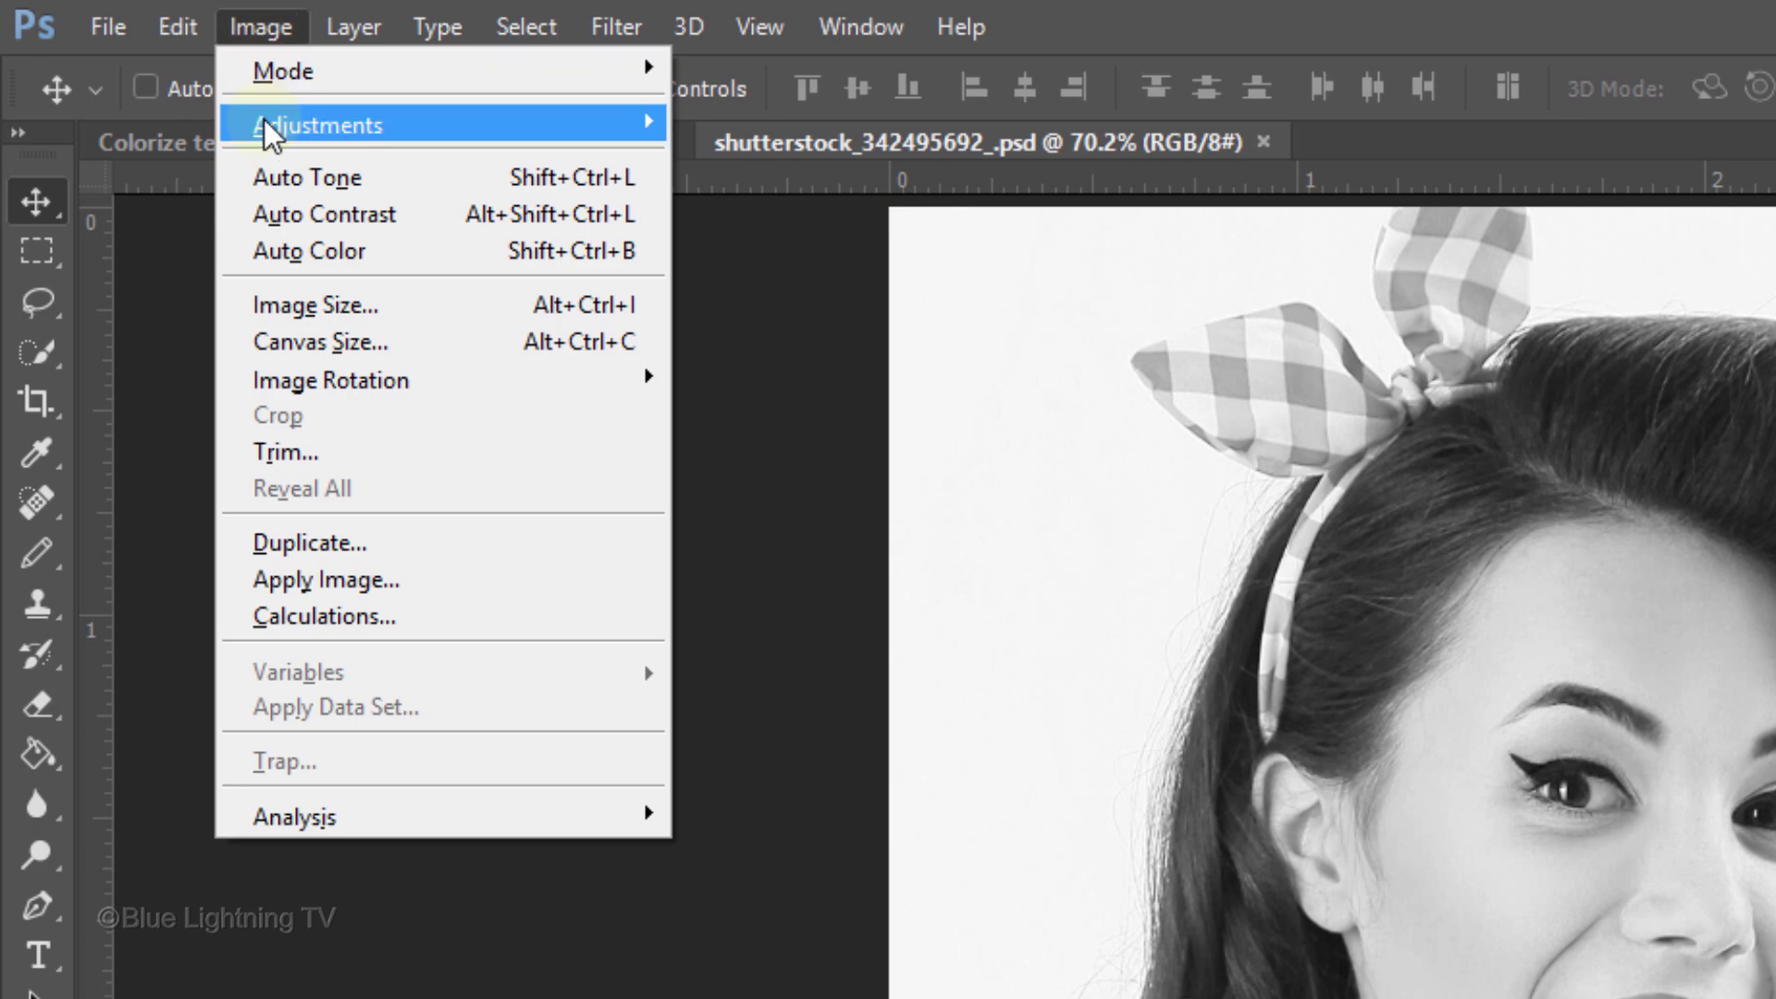
{"action": "mouse_move", "coordinate": [268, 133]}
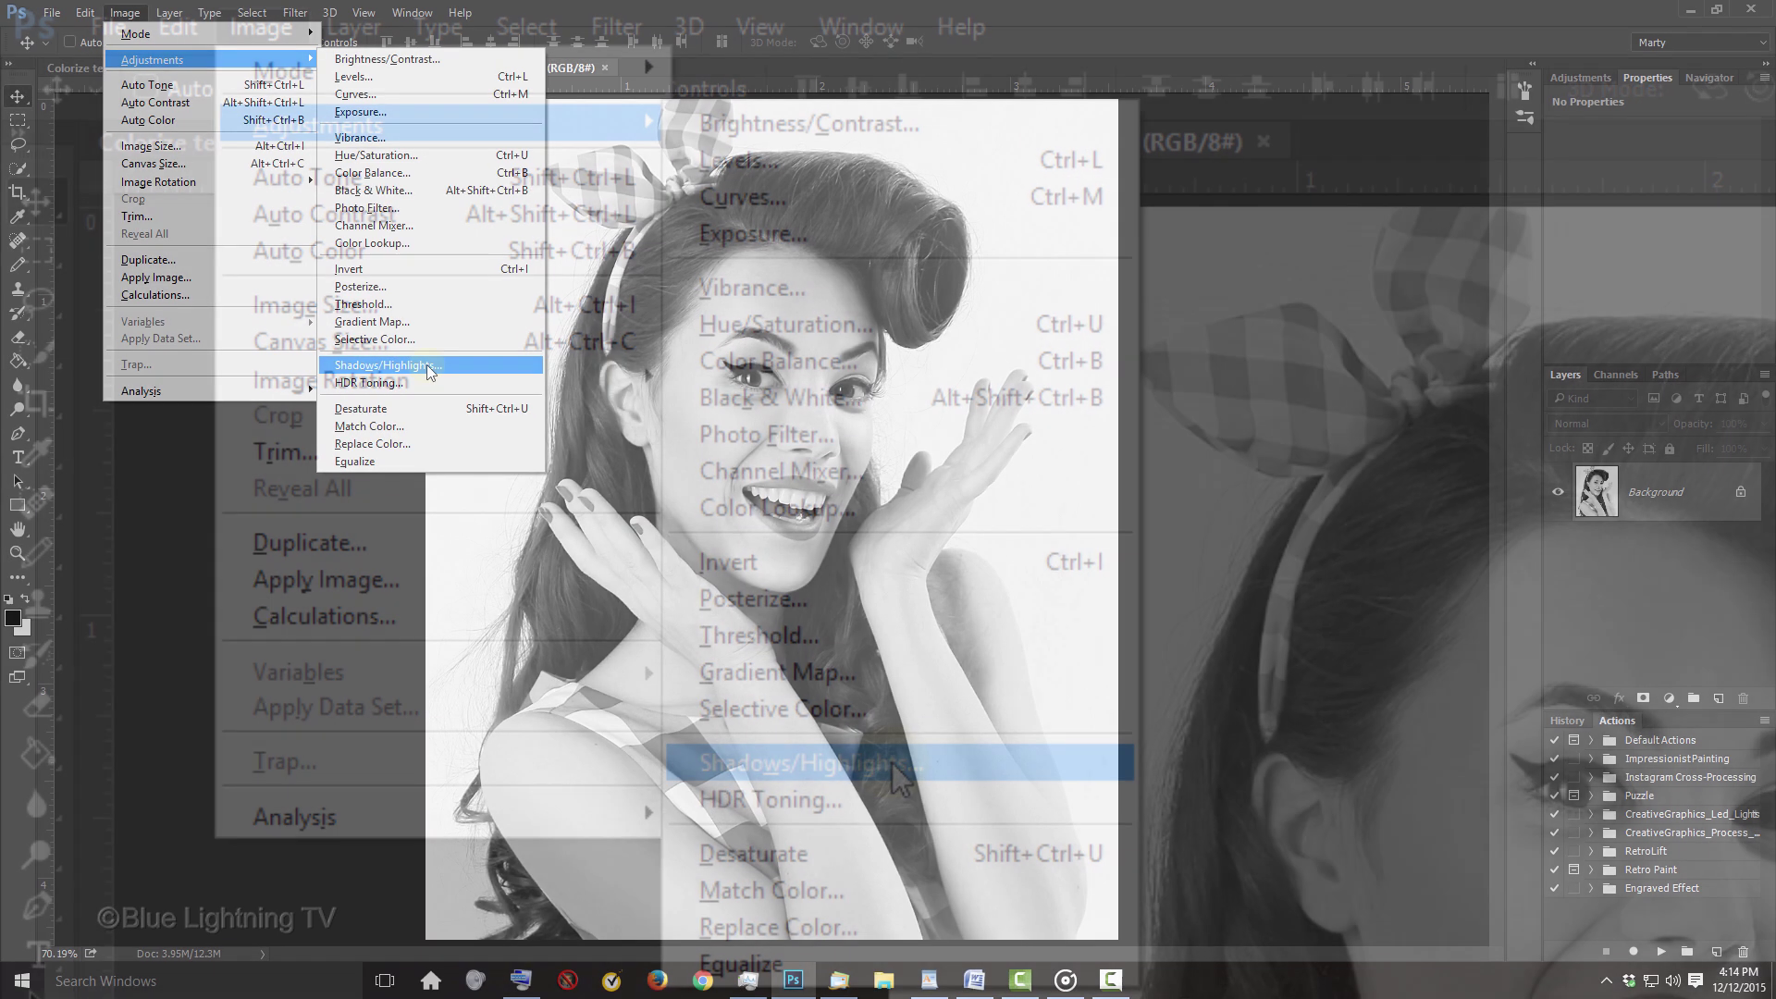
{"action": "left_click", "coordinate": [896, 766]}
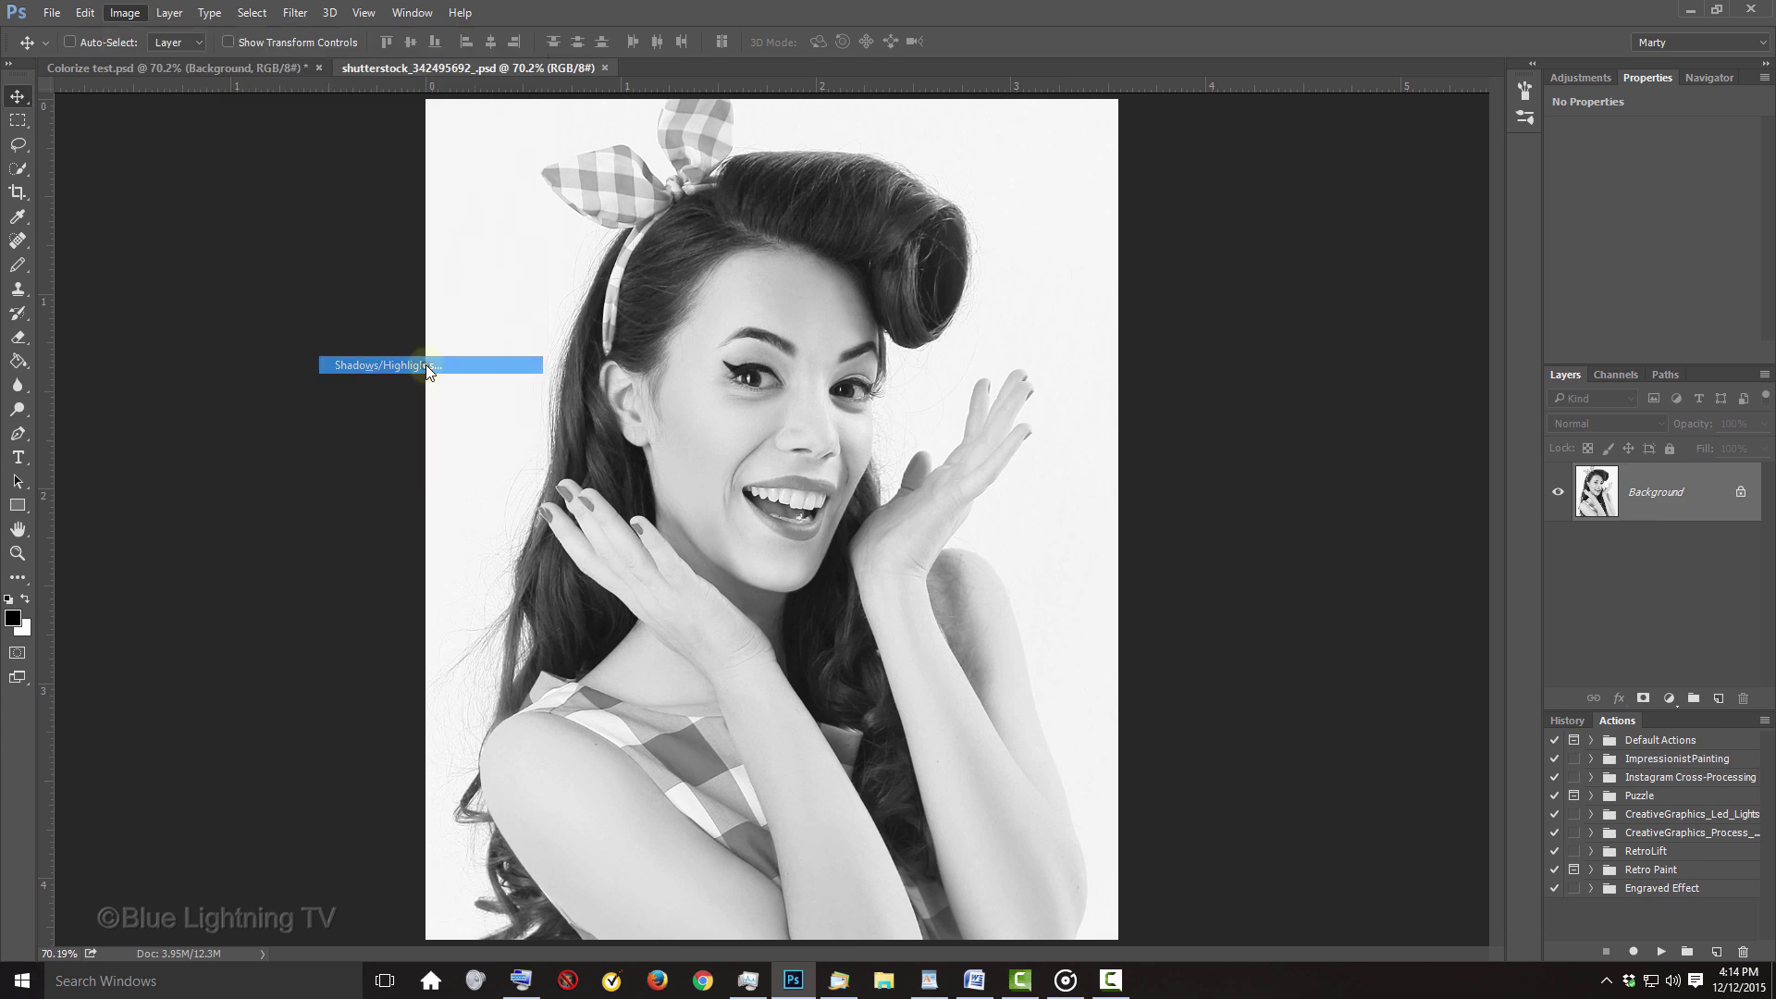
{"action": "left_click_drag", "start_coordinate": [1246, 303], "coordinate": [1063, 344]}
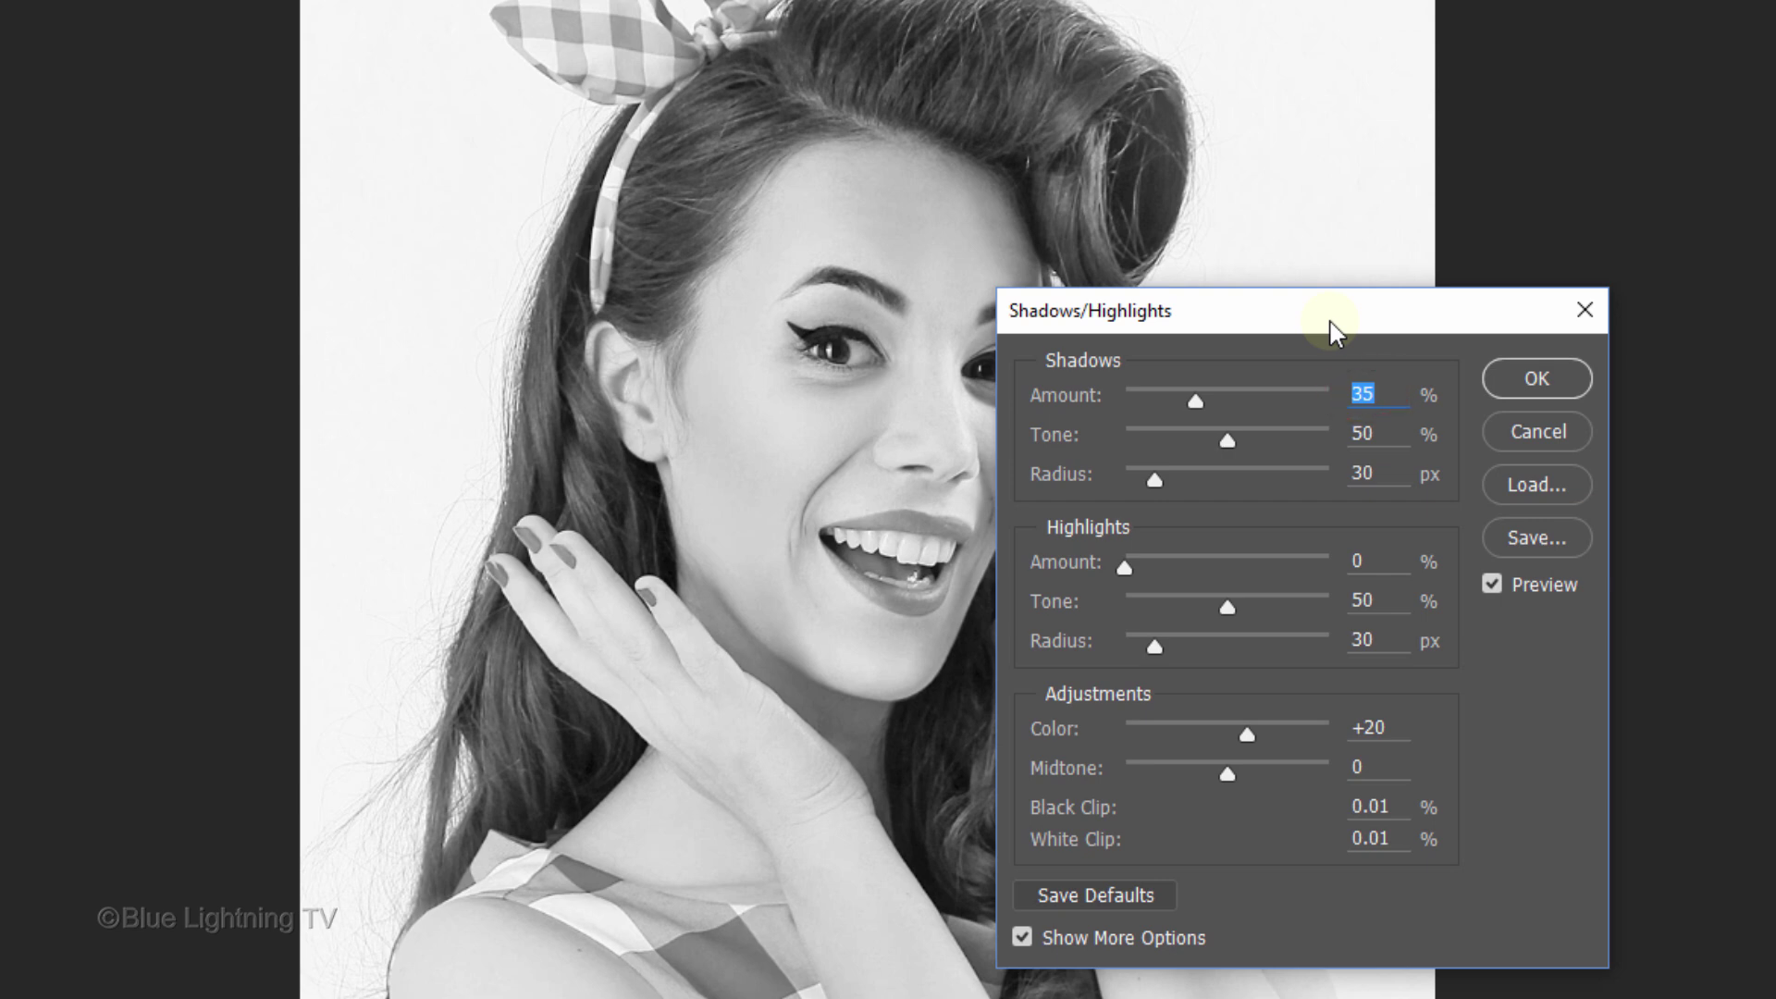
{"action": "mouse_move", "coordinate": [1196, 400]}
{"action": "left_mouse_down"}
{"action": "mouse_move", "coordinate": [1130, 396]}
{"action": "mouse_move", "coordinate": [1175, 408]}
{"action": "left_mouse_up"}
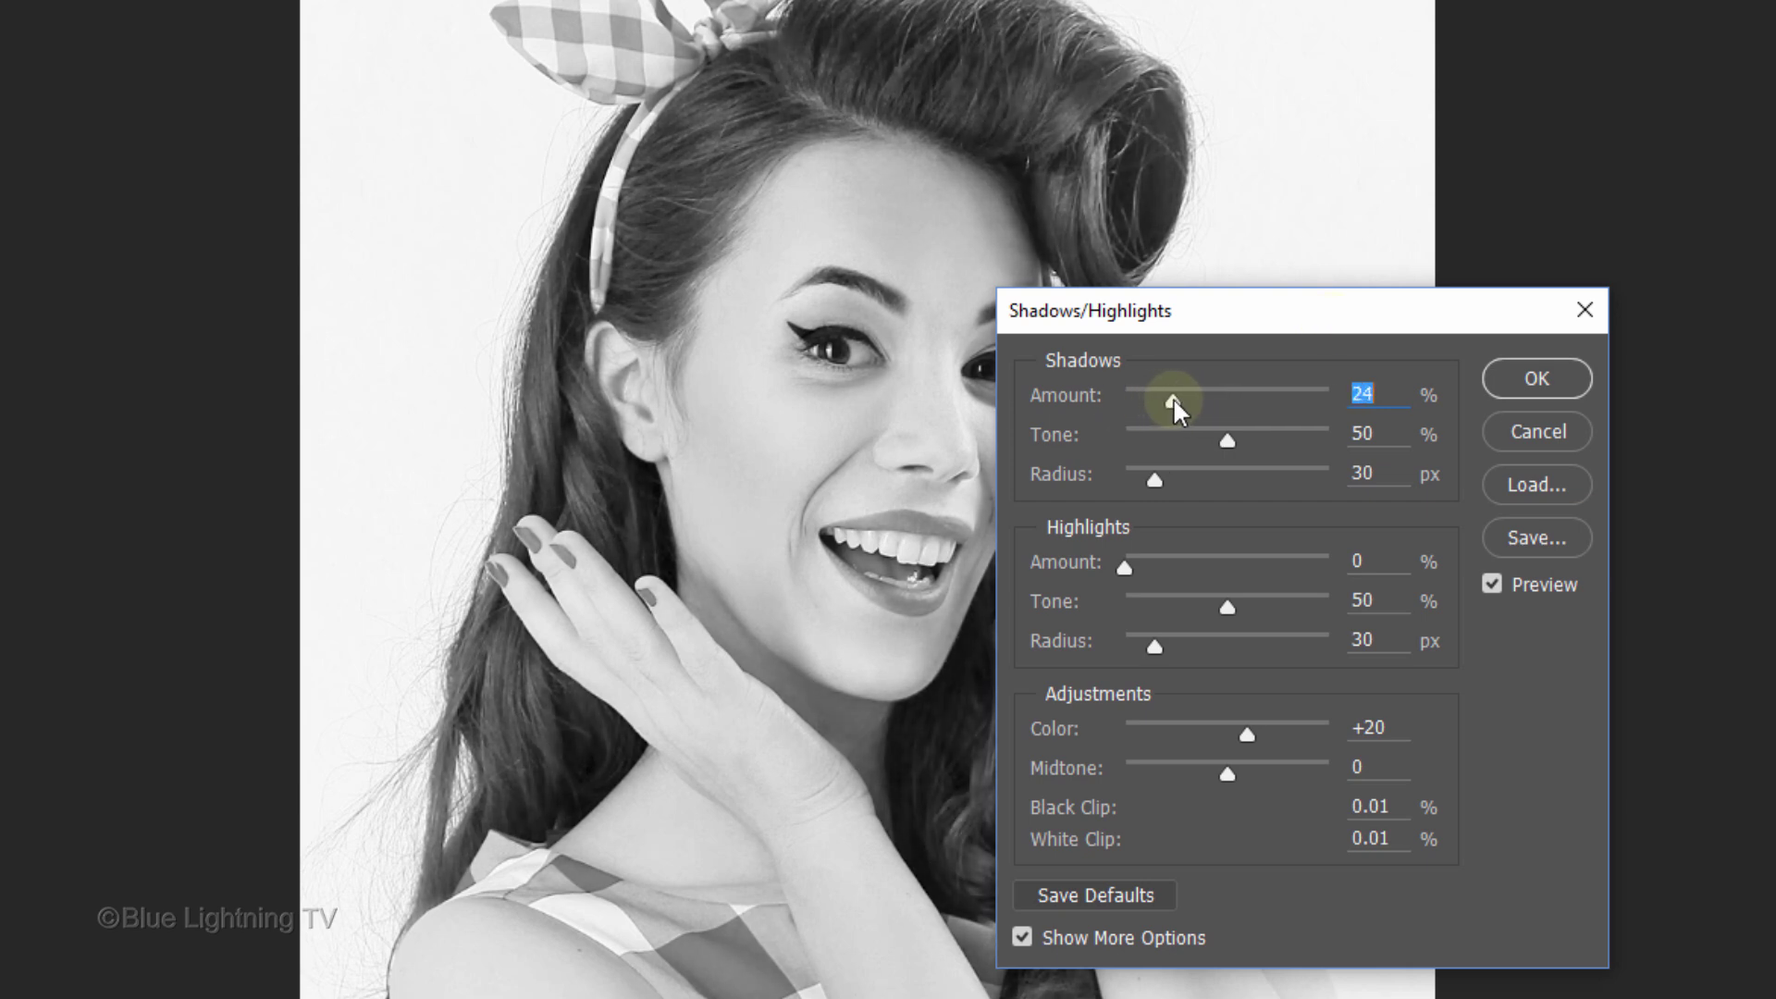
{"action": "left_click", "coordinate": [1536, 381]}
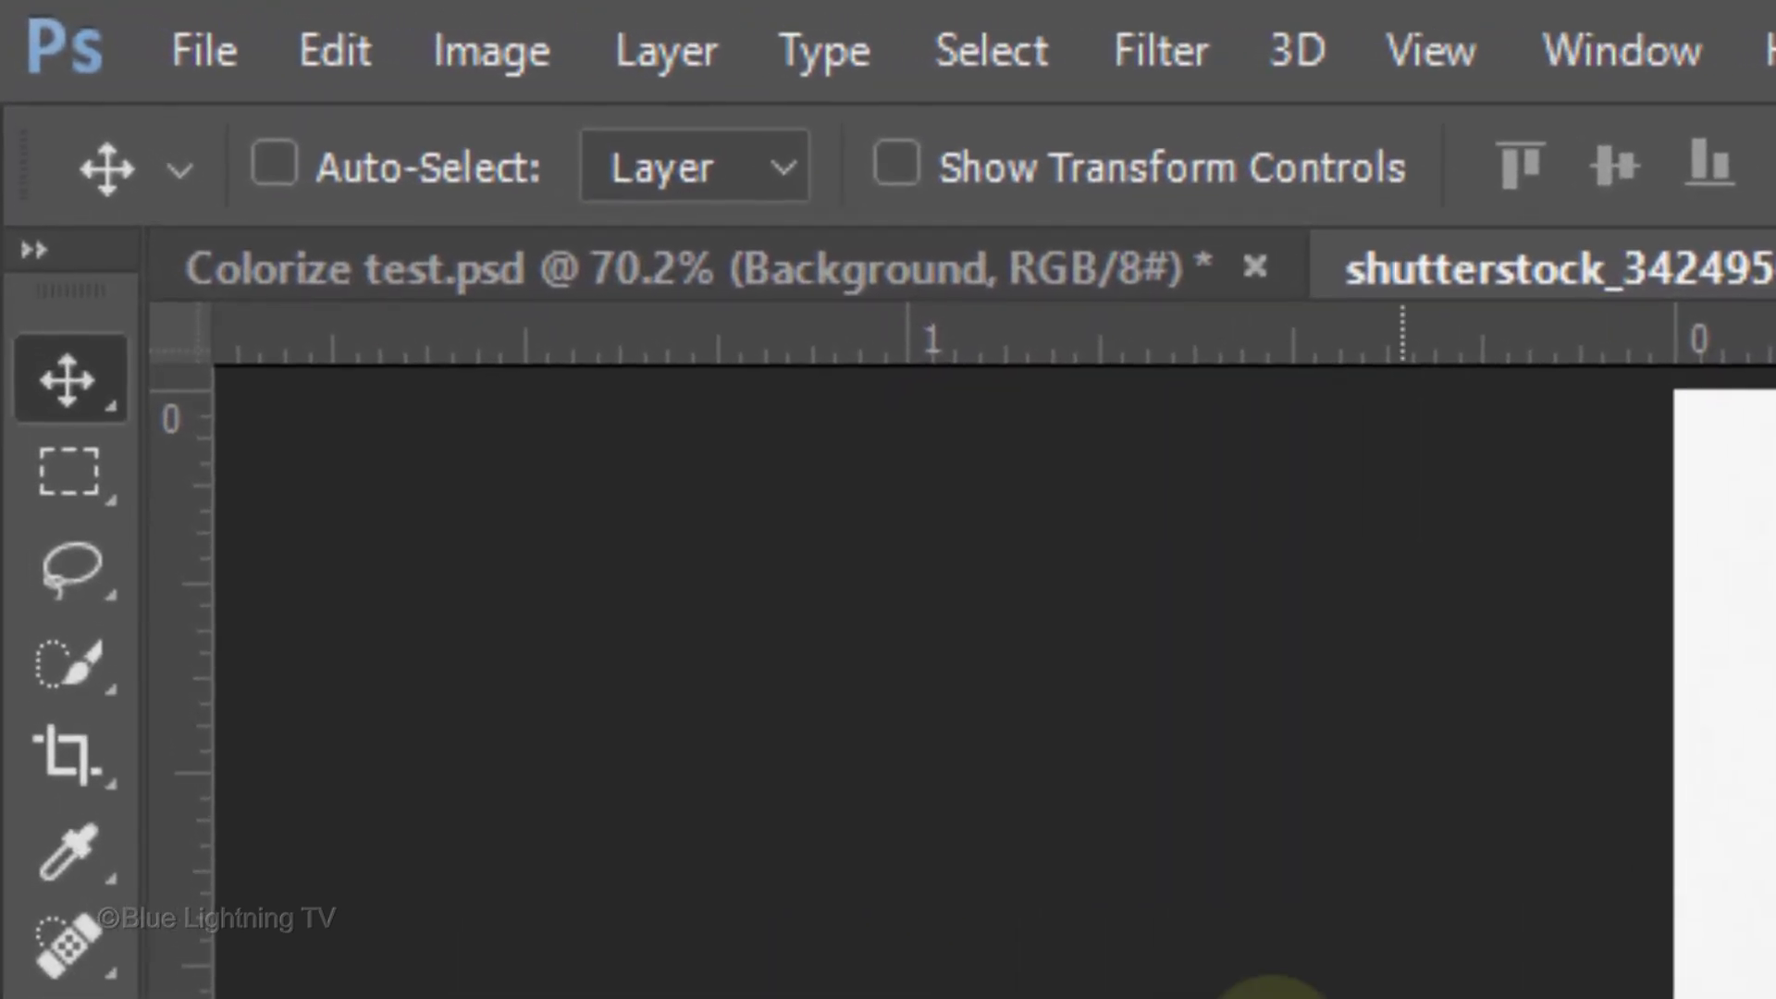
{"action": "left_click", "coordinate": [78, 666]}
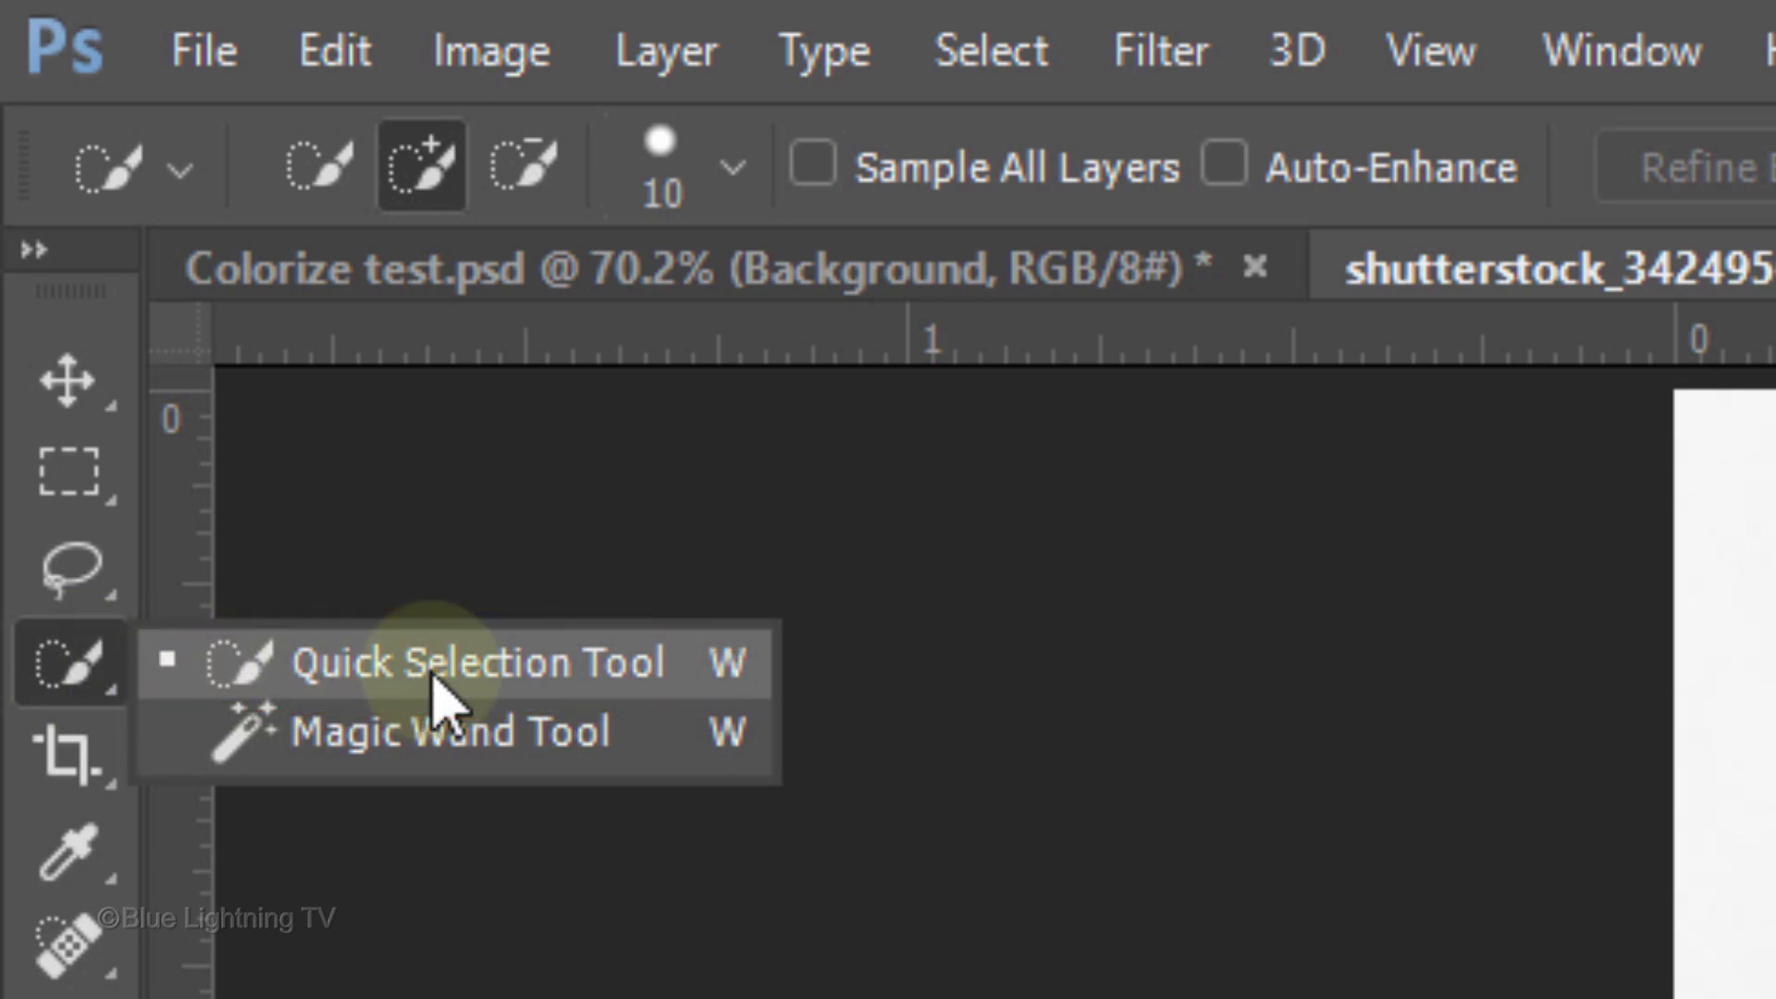
Quick-select the woman's raised fingers, wrist and arm.
{"action": "left_click", "coordinate": [432, 682]}
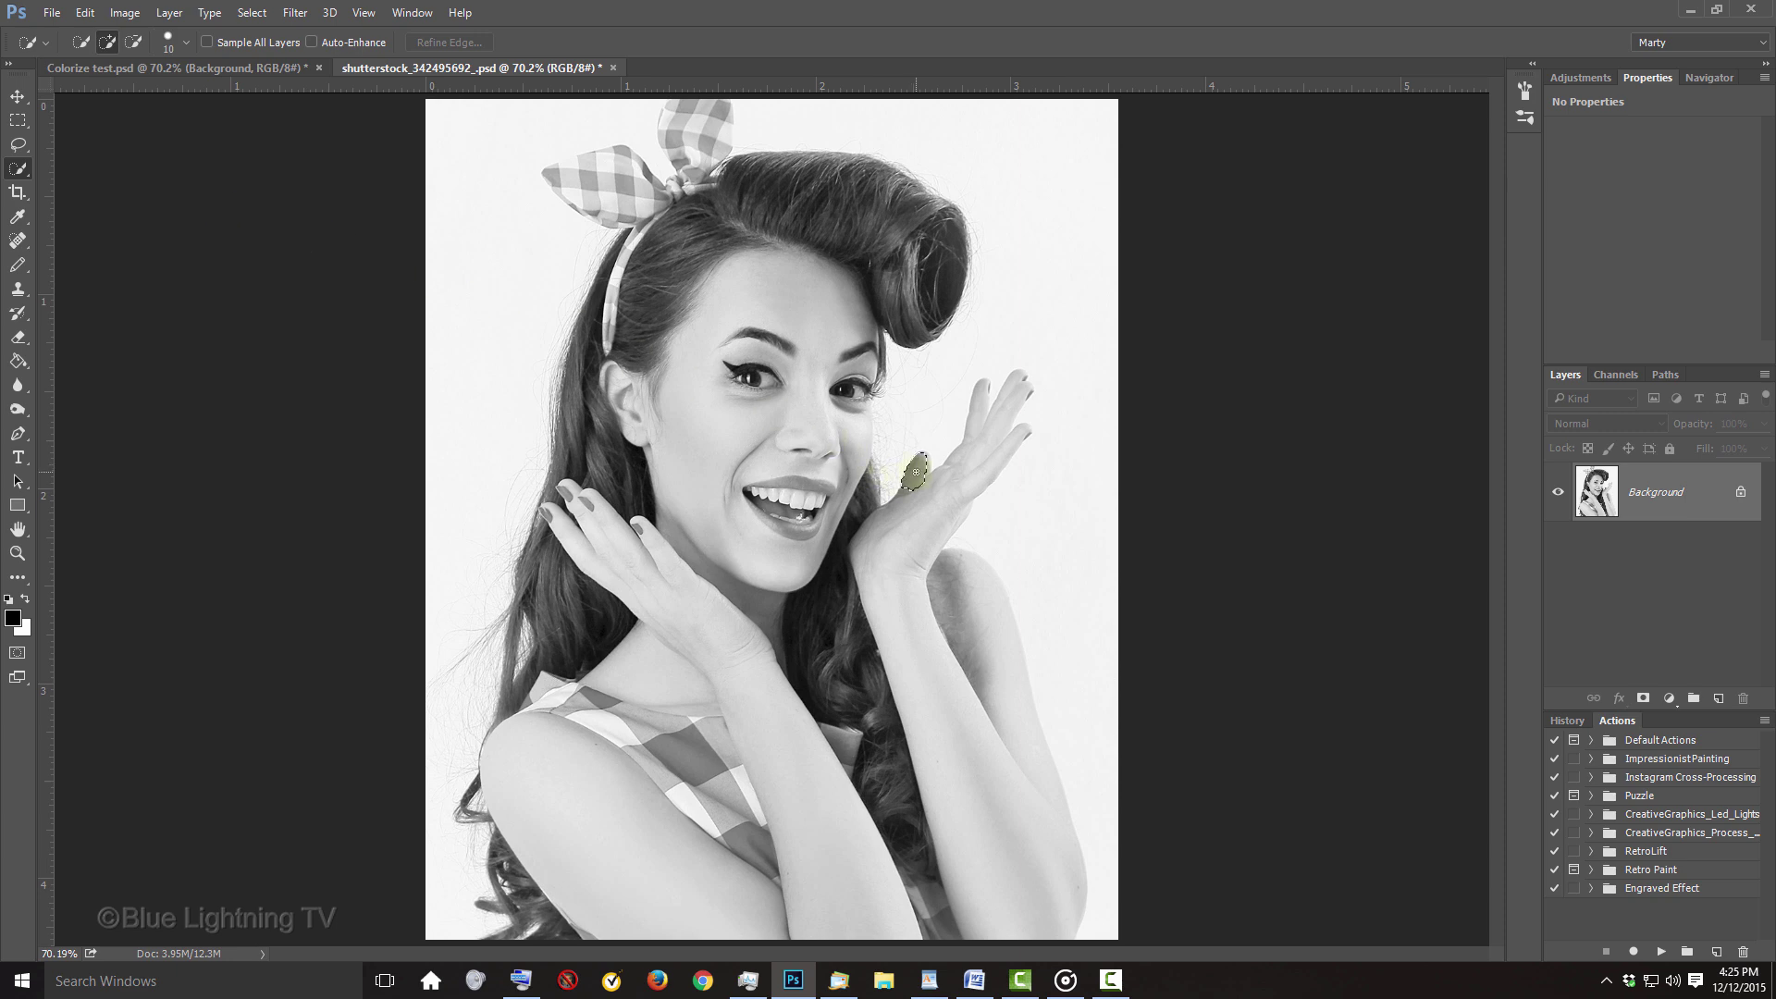
{"action": "left_click_drag", "start_coordinate": [968, 451], "coordinate": [979, 420]}
{"action": "mouse_move", "coordinate": [905, 598]}
{"action": "left_mouse_down"}
{"action": "mouse_move", "coordinate": [960, 593]}
{"action": "mouse_move", "coordinate": [978, 634]}
{"action": "mouse_move", "coordinate": [984, 581]}
{"action": "left_mouse_up"}
Subtract the background beside her arm, add the hair by the neck, then check the Quick Mask.
{"action": "key", "text": "alt"}
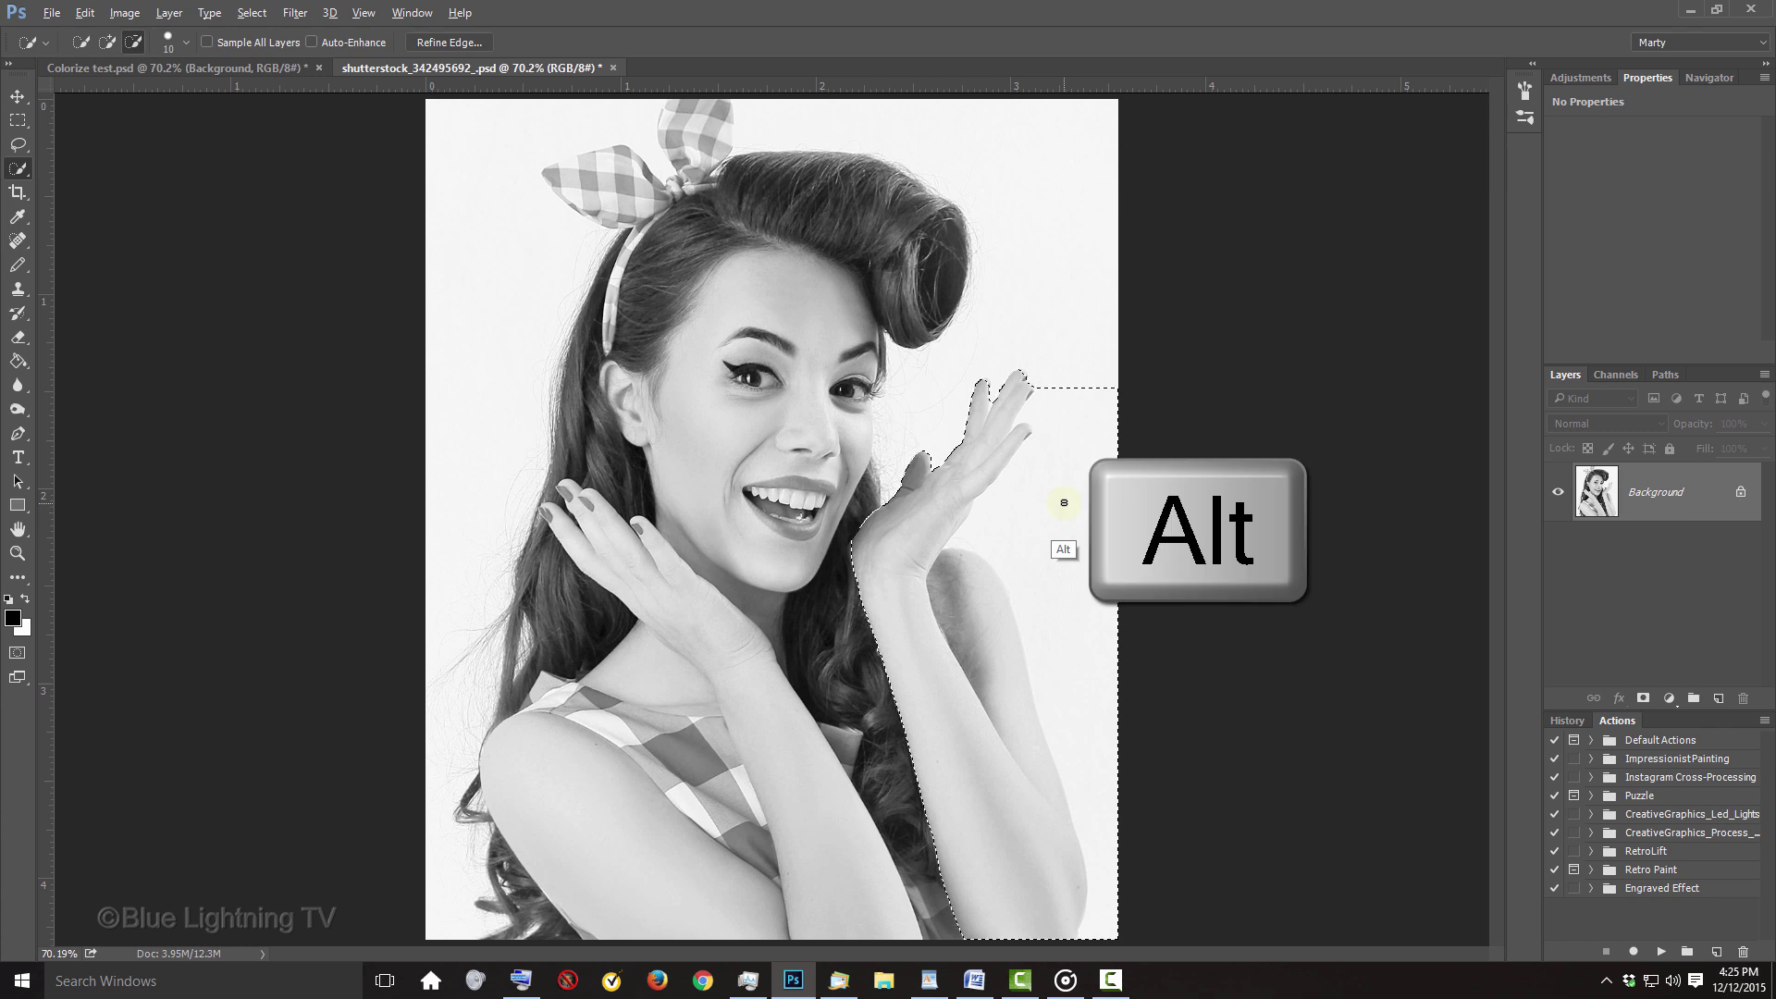
{"action": "mouse_move", "coordinate": [1065, 501]}
{"action": "left_mouse_down"}
{"action": "mouse_move", "coordinate": [1036, 518]}
{"action": "mouse_move", "coordinate": [1055, 400]}
{"action": "mouse_move", "coordinate": [1039, 387]}
{"action": "mouse_move", "coordinate": [1000, 524]}
{"action": "mouse_move", "coordinate": [1070, 765]}
{"action": "mouse_move", "coordinate": [1078, 930]}
{"action": "left_mouse_up"}
{"action": "mouse_move", "coordinate": [904, 654]}
{"action": "left_mouse_down"}
{"action": "mouse_move", "coordinate": [831, 553]}
{"action": "mouse_move", "coordinate": [805, 312]}
{"action": "mouse_move", "coordinate": [763, 197]}
{"action": "mouse_move", "coordinate": [691, 120]}
{"action": "mouse_move", "coordinate": [669, 125]}
{"action": "mouse_move", "coordinate": [726, 140]}
{"action": "mouse_move", "coordinate": [680, 215]}
{"action": "mouse_move", "coordinate": [607, 168]}
{"action": "mouse_move", "coordinate": [631, 169]}
{"action": "mouse_move", "coordinate": [637, 234]}
{"action": "mouse_move", "coordinate": [604, 295]}
{"action": "mouse_move", "coordinate": [550, 606]}
{"action": "mouse_move", "coordinate": [716, 566]}
{"action": "mouse_move", "coordinate": [720, 799]}
{"action": "mouse_move", "coordinate": [947, 758]}
{"action": "mouse_move", "coordinate": [897, 955]}
{"action": "mouse_move", "coordinate": [915, 944]}
{"action": "mouse_move", "coordinate": [787, 939]}
{"action": "mouse_move", "coordinate": [785, 825]}
{"action": "mouse_move", "coordinate": [758, 936]}
{"action": "mouse_move", "coordinate": [740, 835]}
{"action": "mouse_move", "coordinate": [693, 835]}
{"action": "left_mouse_up"}
{"action": "left_click_drag", "start_coordinate": [584, 885], "coordinate": [506, 845]}
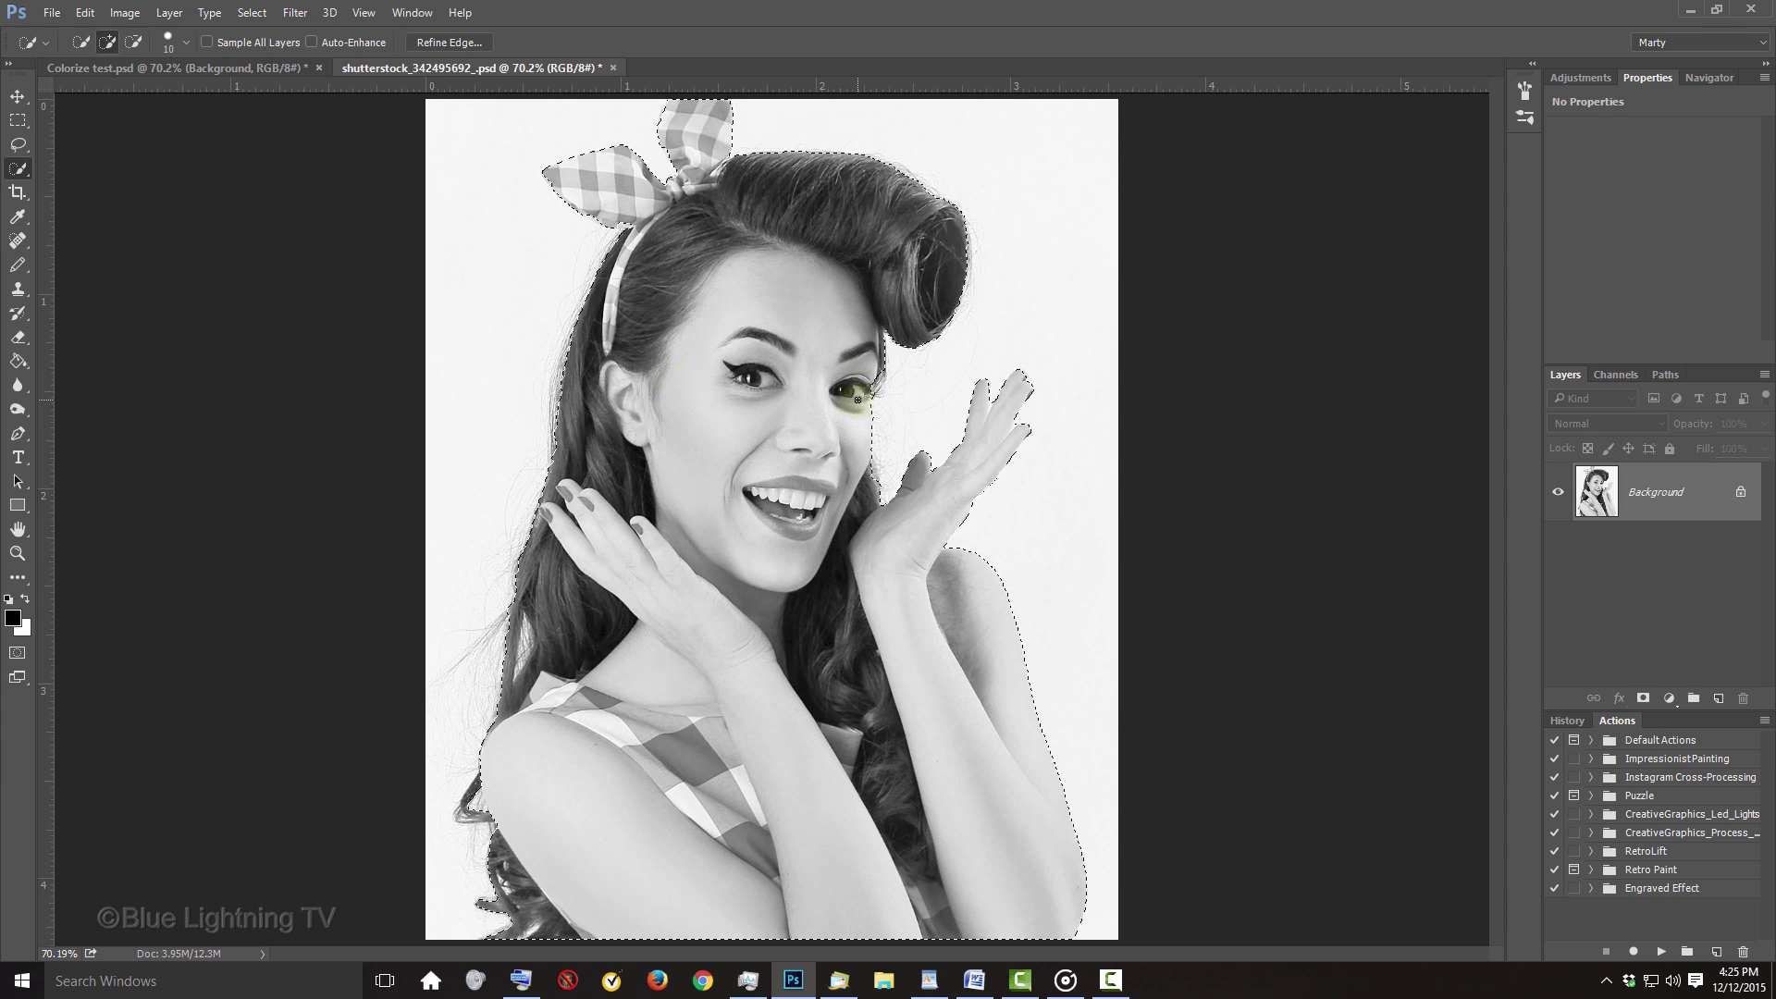
{"action": "key", "text": "q"}
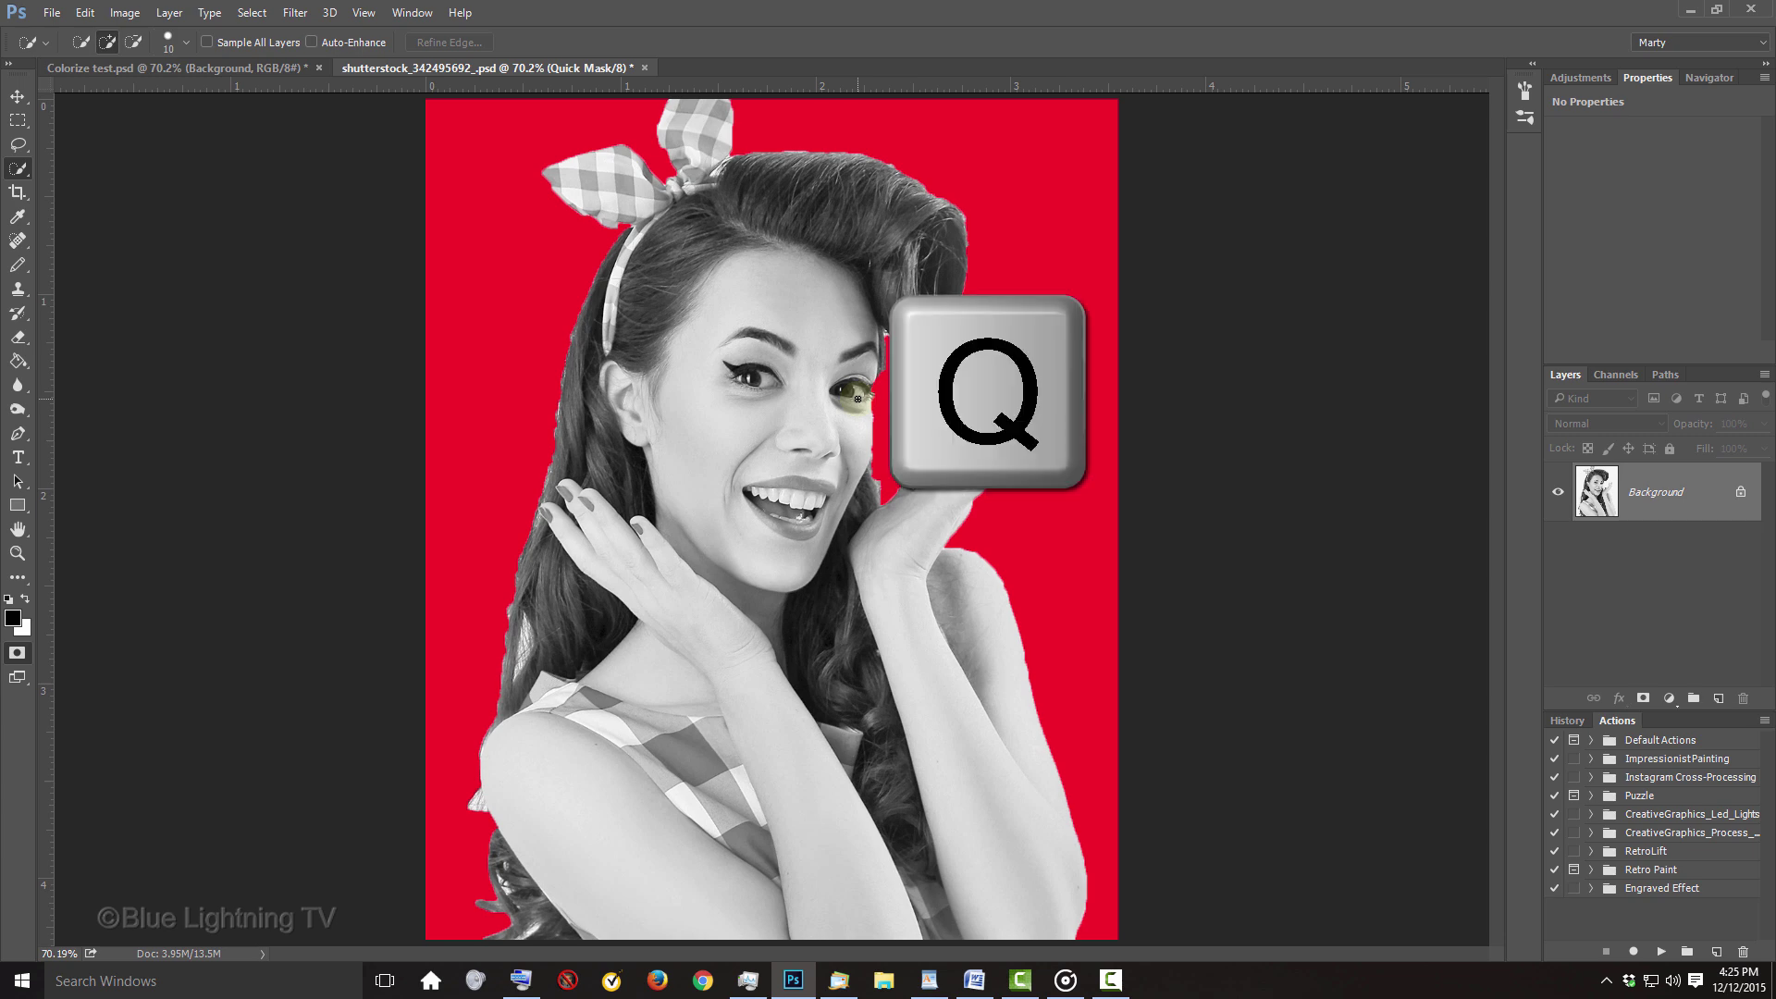
{"action": "key", "text": "q"}
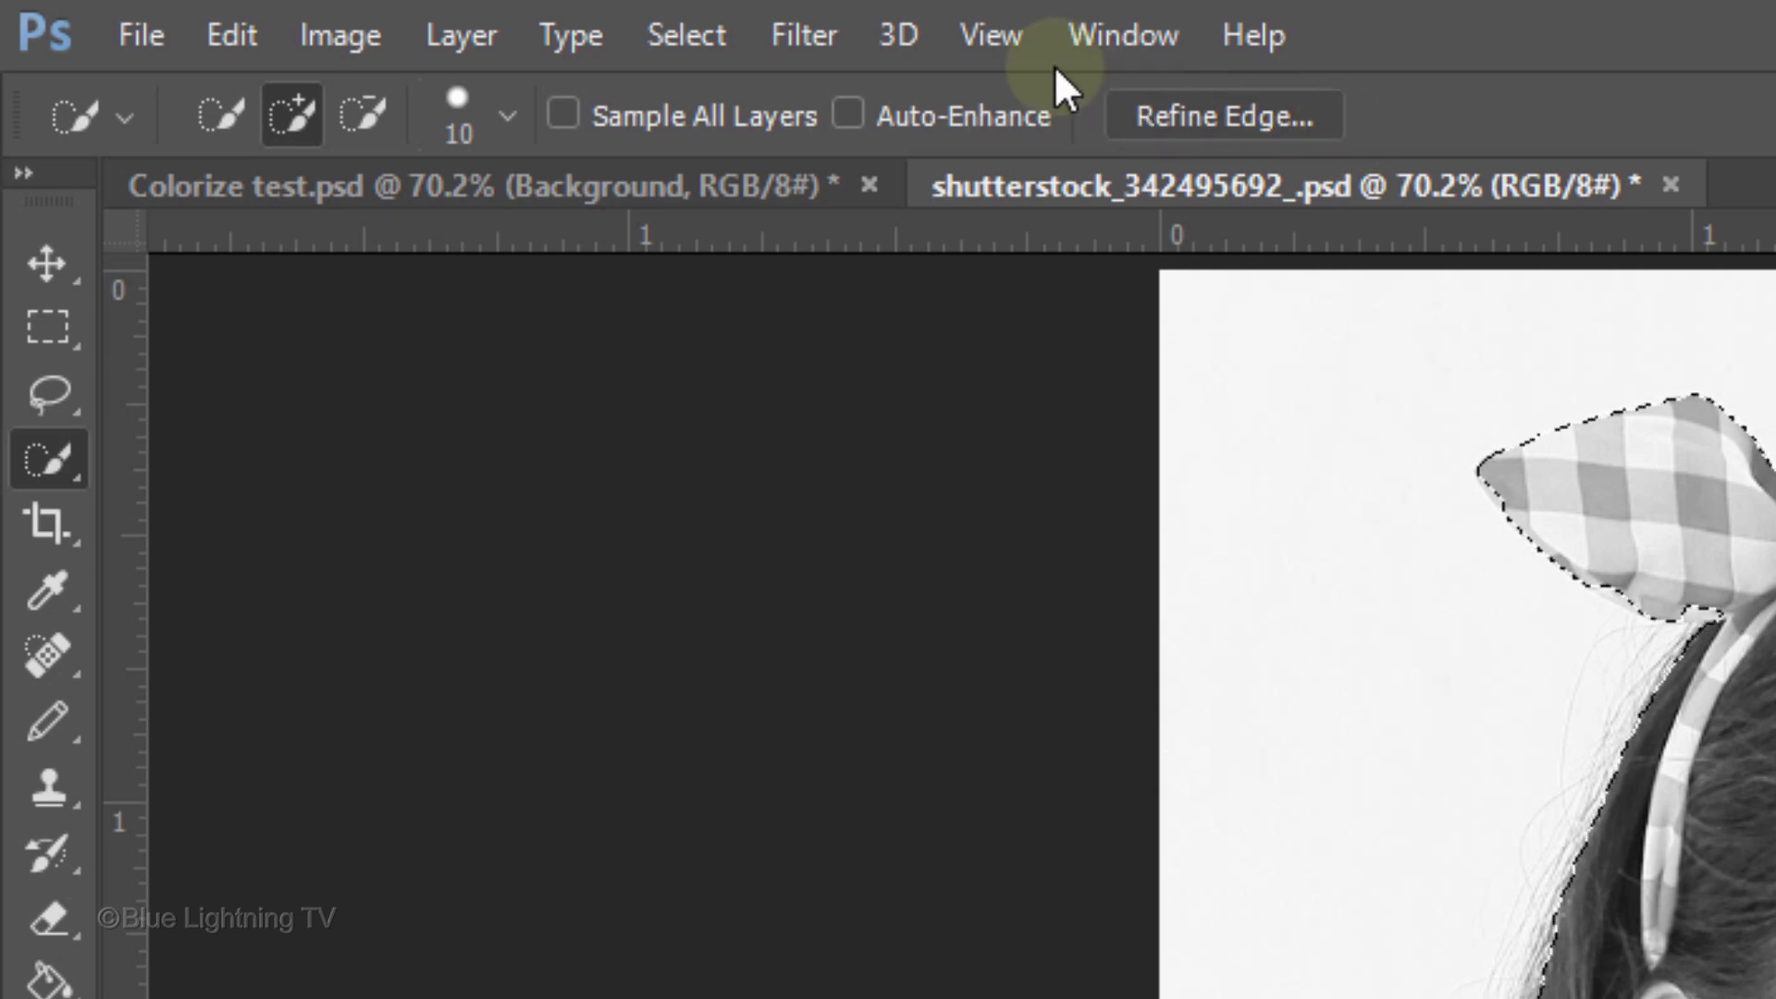
In Refine Edge, enable Smart Radius with a 4.3 px radius and Smooth 15.
{"action": "left_click", "coordinate": [703, 32]}
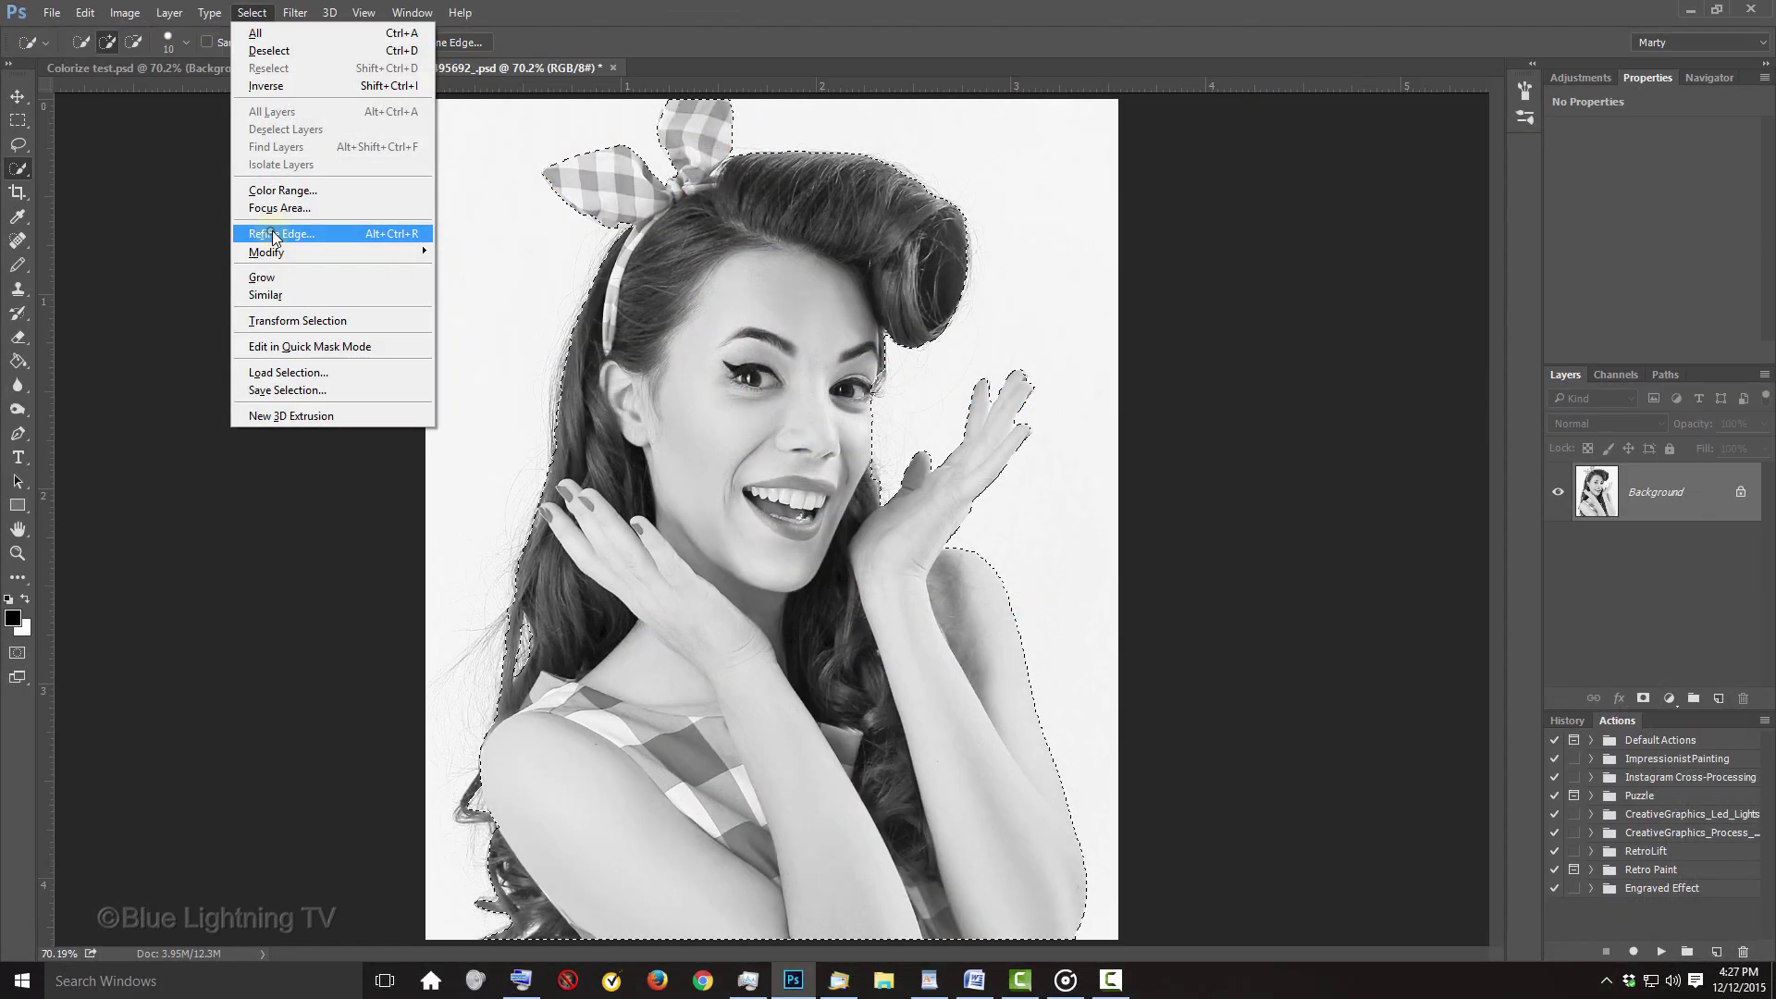
{"action": "left_click", "coordinate": [746, 640]}
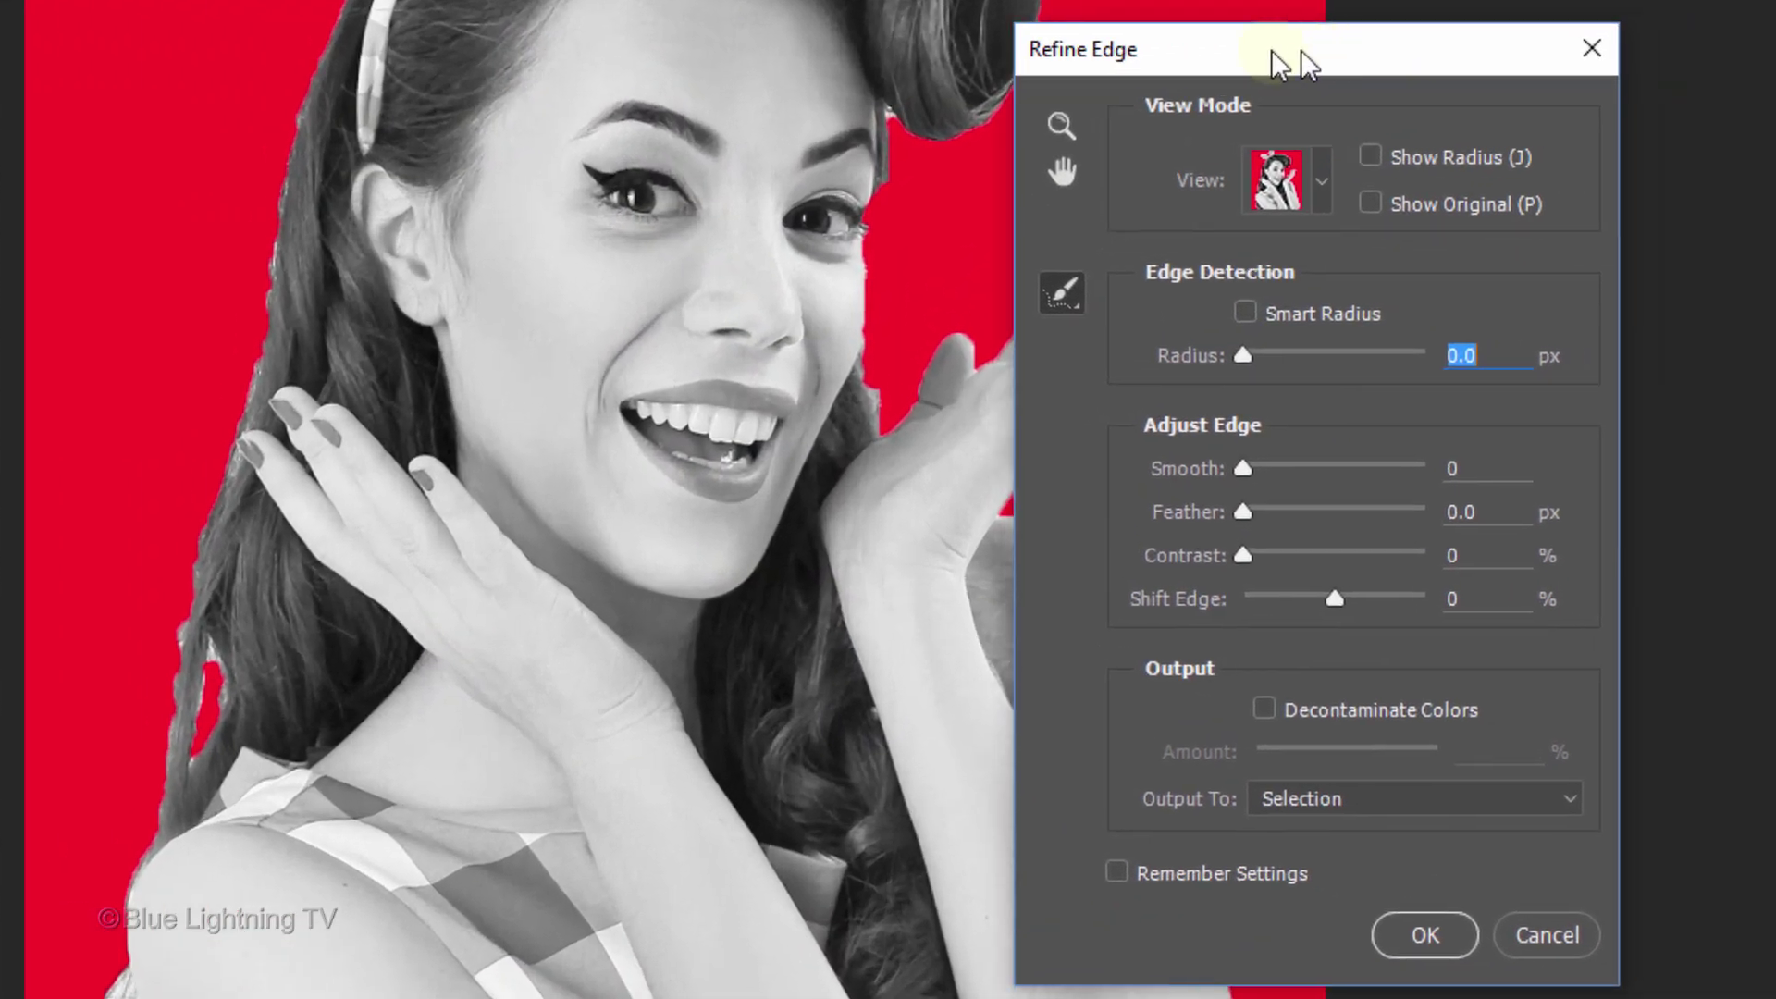
{"action": "left_click_drag", "start_coordinate": [1301, 51], "coordinate": [1219, 54]}
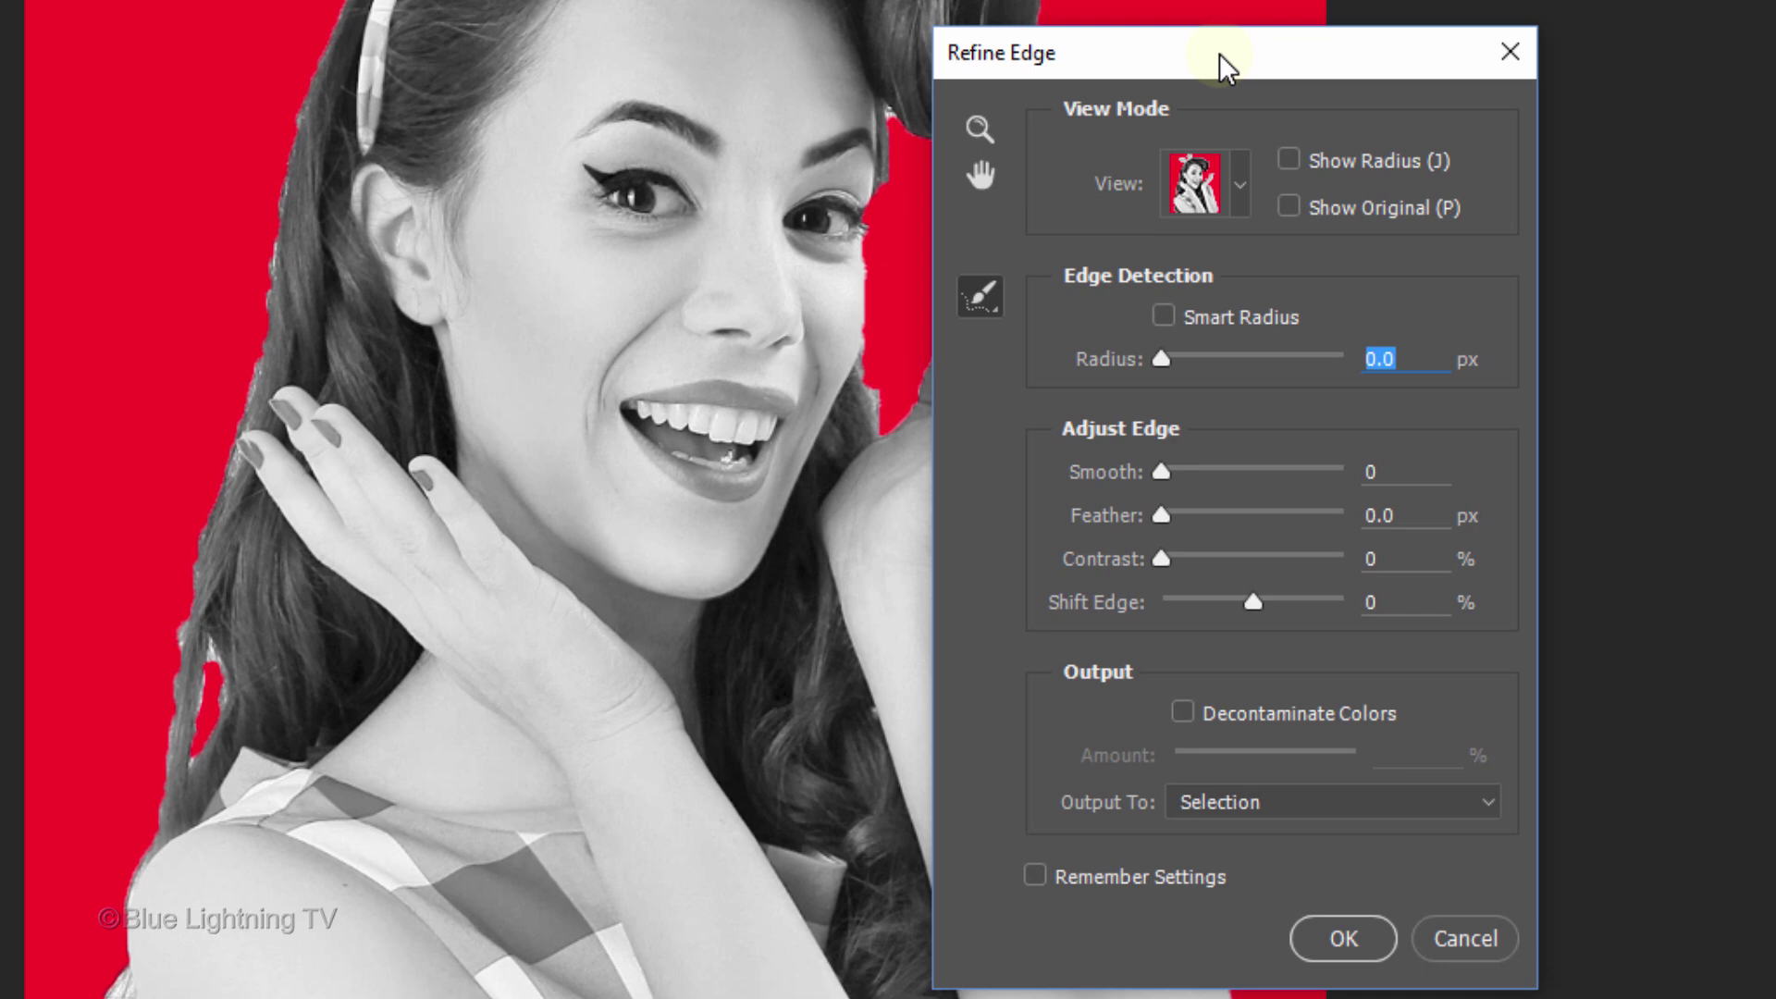
{"action": "left_click", "coordinate": [1164, 316]}
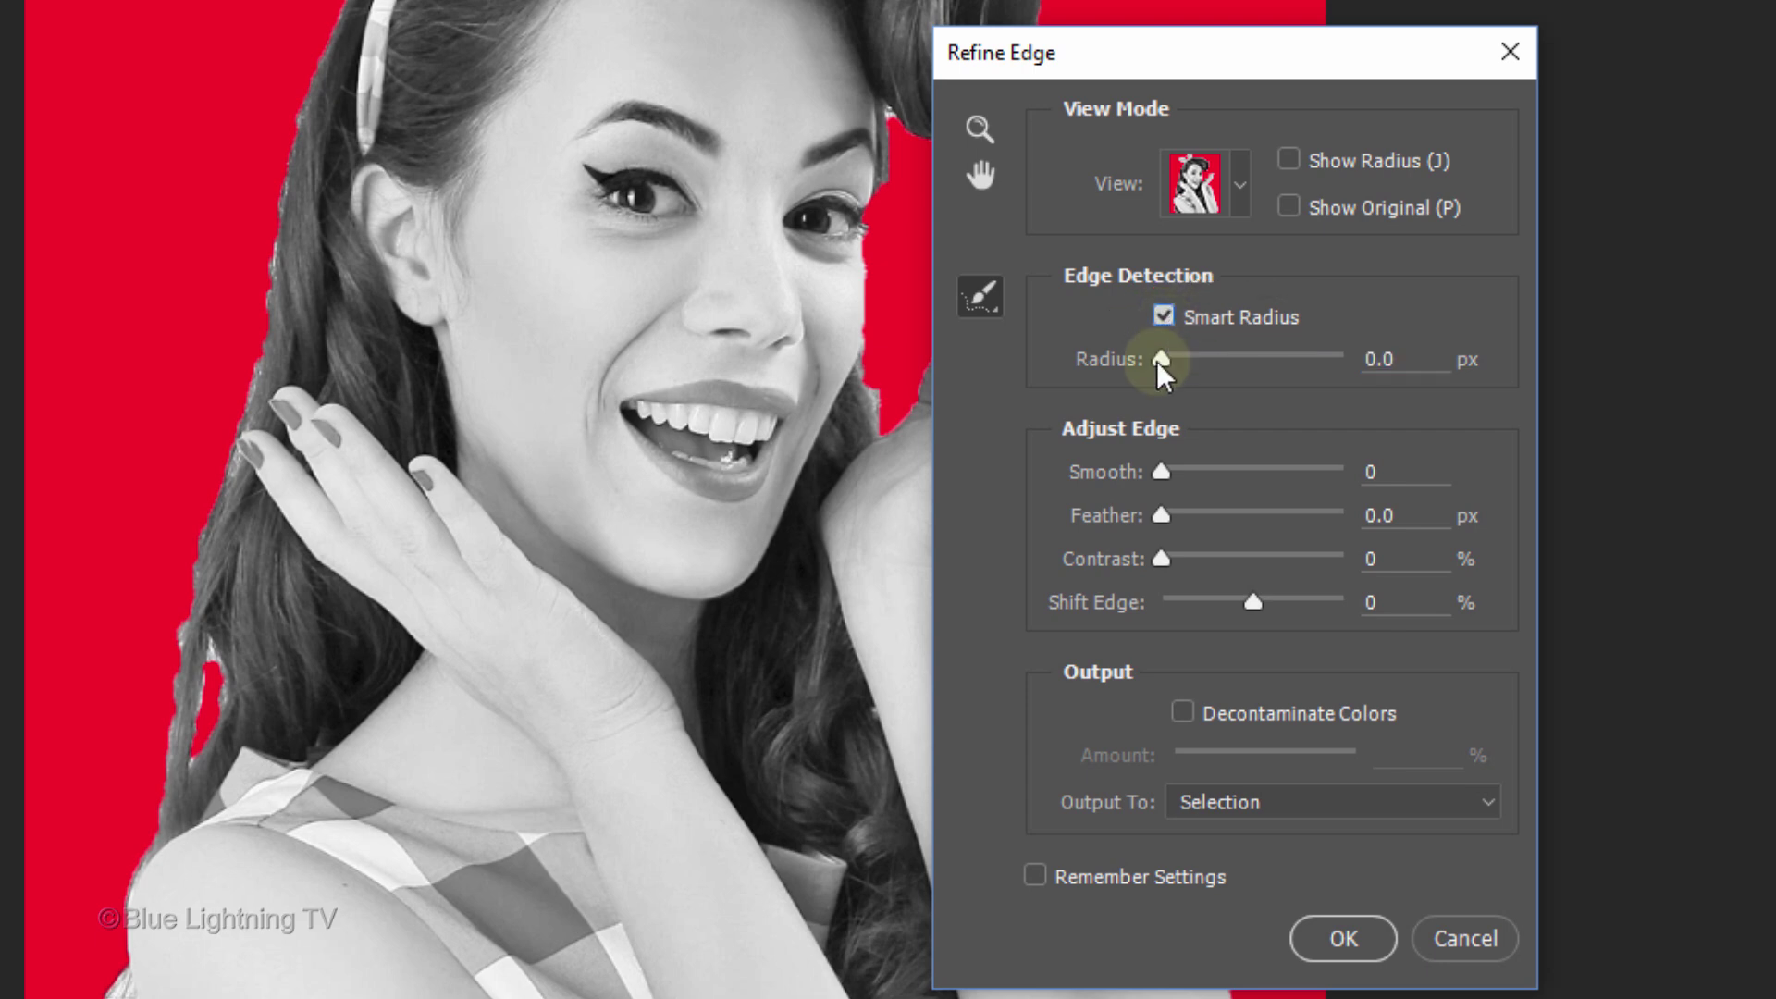
{"action": "left_click_drag", "start_coordinate": [1156, 359], "coordinate": [1202, 355]}
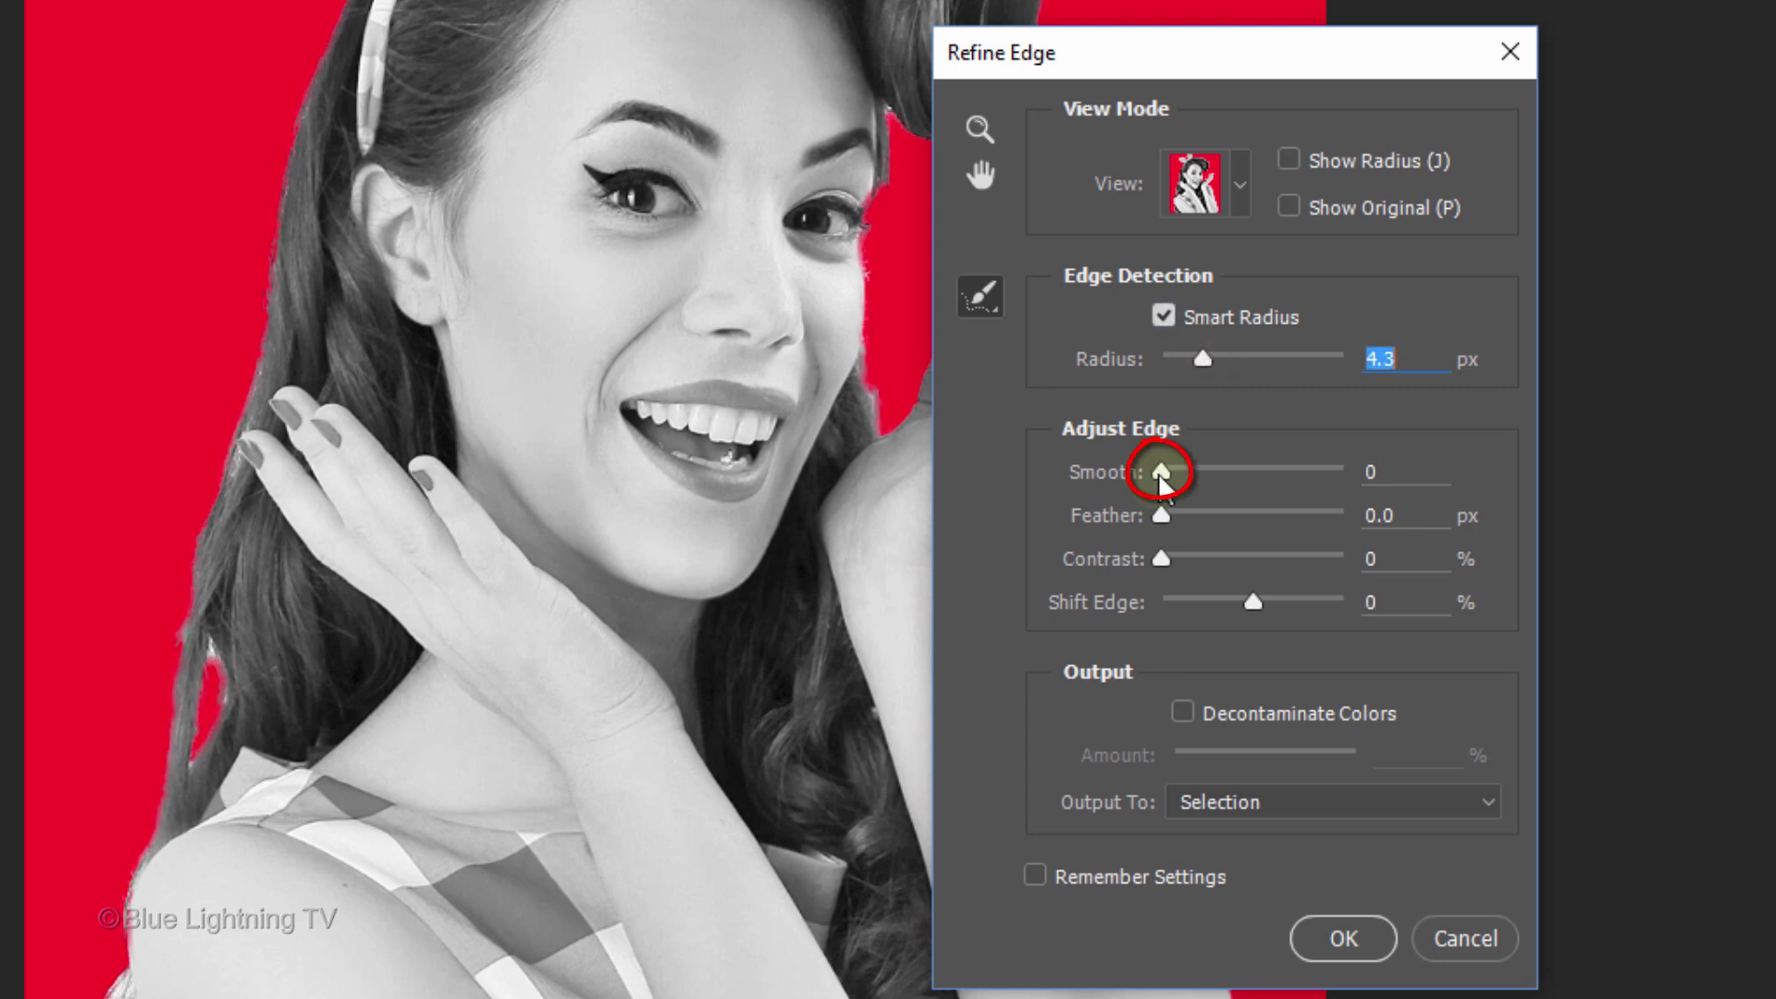
{"action": "left_click_drag", "start_coordinate": [1162, 472], "coordinate": [1193, 473]}
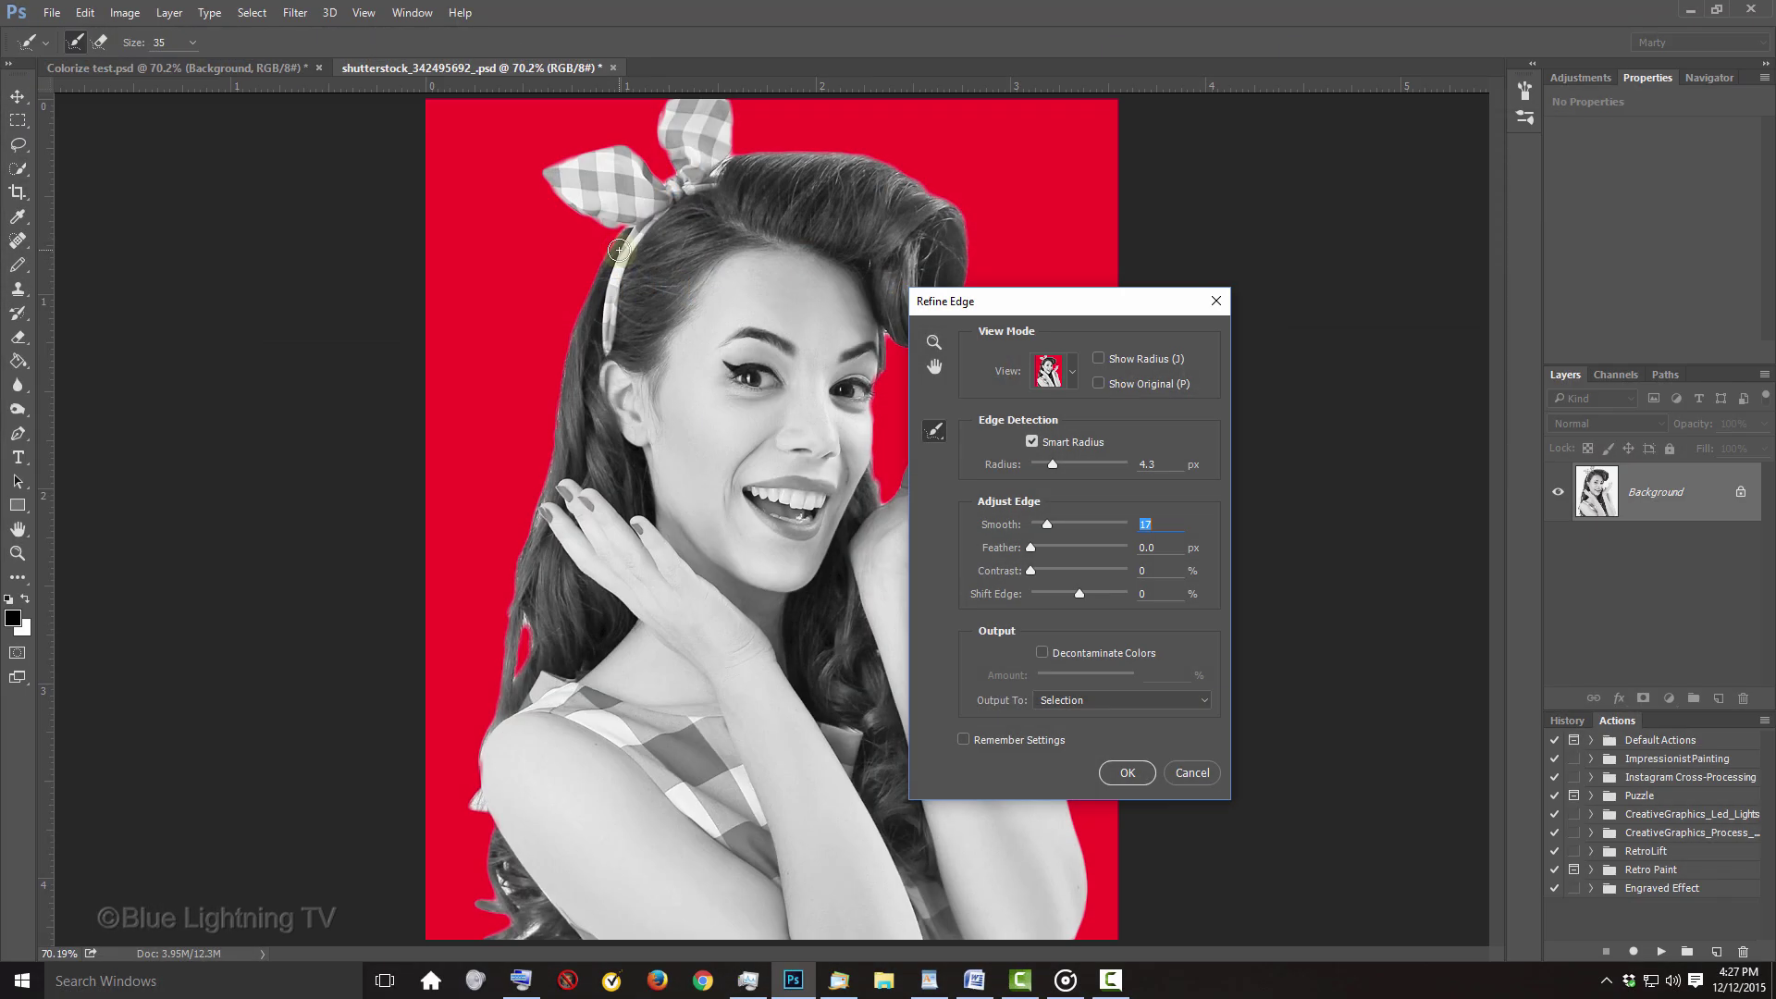
Brush-refine the selection edges along the hair and the hand's fingers.
{"action": "mouse_move", "coordinate": [622, 238]}
{"action": "left_mouse_down"}
{"action": "mouse_move", "coordinate": [547, 387]}
{"action": "mouse_move", "coordinate": [528, 478]}
{"action": "mouse_move", "coordinate": [545, 490]}
{"action": "mouse_move", "coordinate": [507, 597]}
{"action": "mouse_move", "coordinate": [529, 628]}
{"action": "mouse_move", "coordinate": [478, 724]}
{"action": "mouse_move", "coordinate": [508, 679]}
{"action": "mouse_move", "coordinate": [467, 790]}
{"action": "mouse_move", "coordinate": [494, 861]}
{"action": "mouse_move", "coordinate": [471, 925]}
{"action": "mouse_move", "coordinate": [504, 885]}
{"action": "left_mouse_up"}
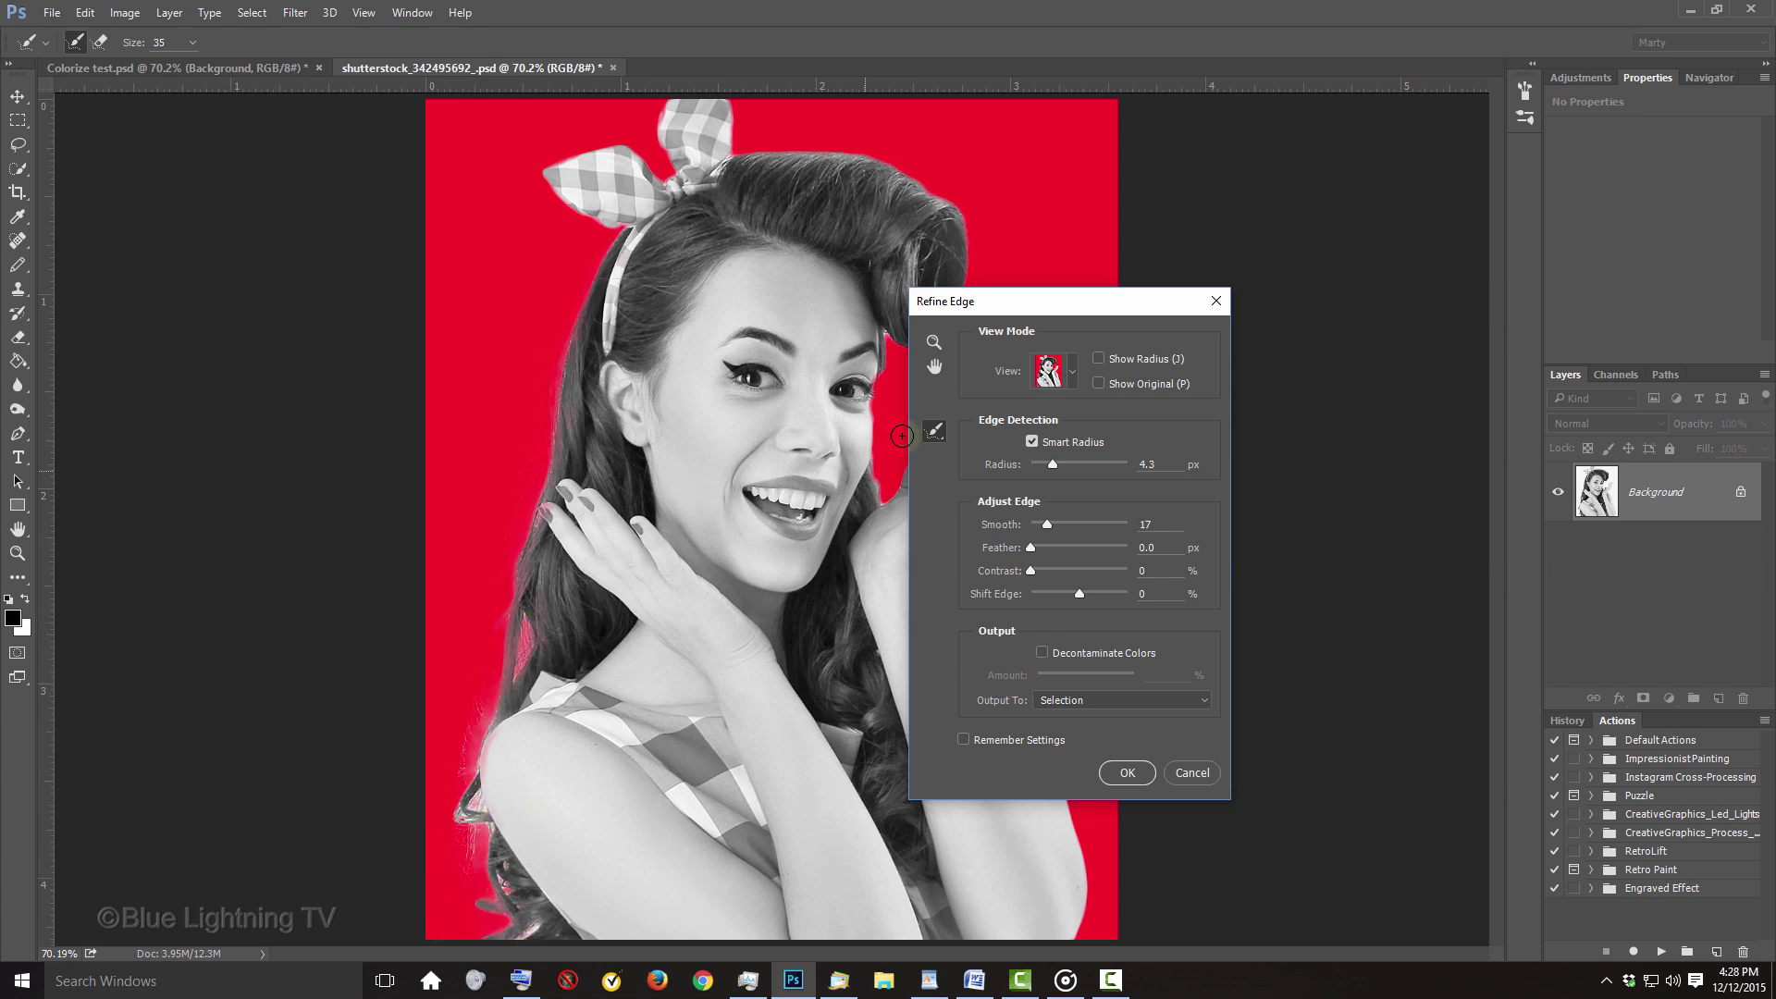
{"action": "left_click_drag", "start_coordinate": [1062, 303], "coordinate": [595, 274]}
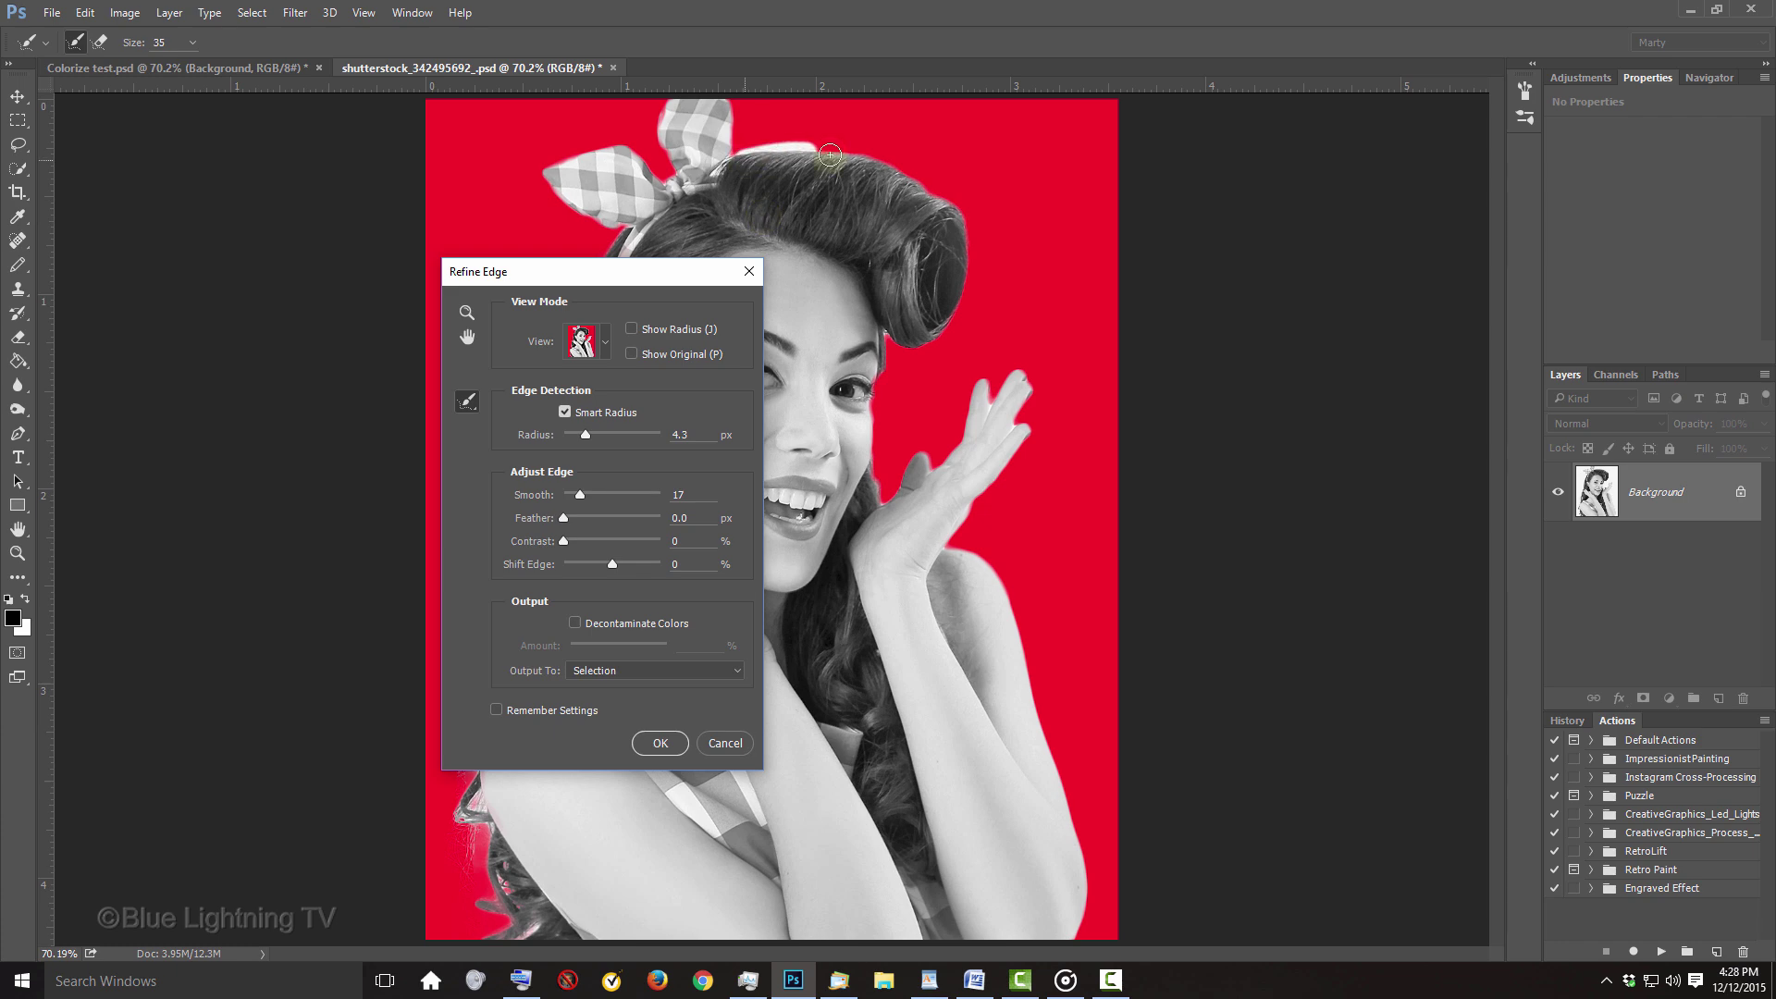
{"action": "mouse_move", "coordinate": [955, 234]}
{"action": "left_mouse_down"}
{"action": "mouse_move", "coordinate": [945, 292]}
{"action": "mouse_move", "coordinate": [894, 319]}
{"action": "mouse_move", "coordinate": [883, 361]}
{"action": "left_mouse_up"}
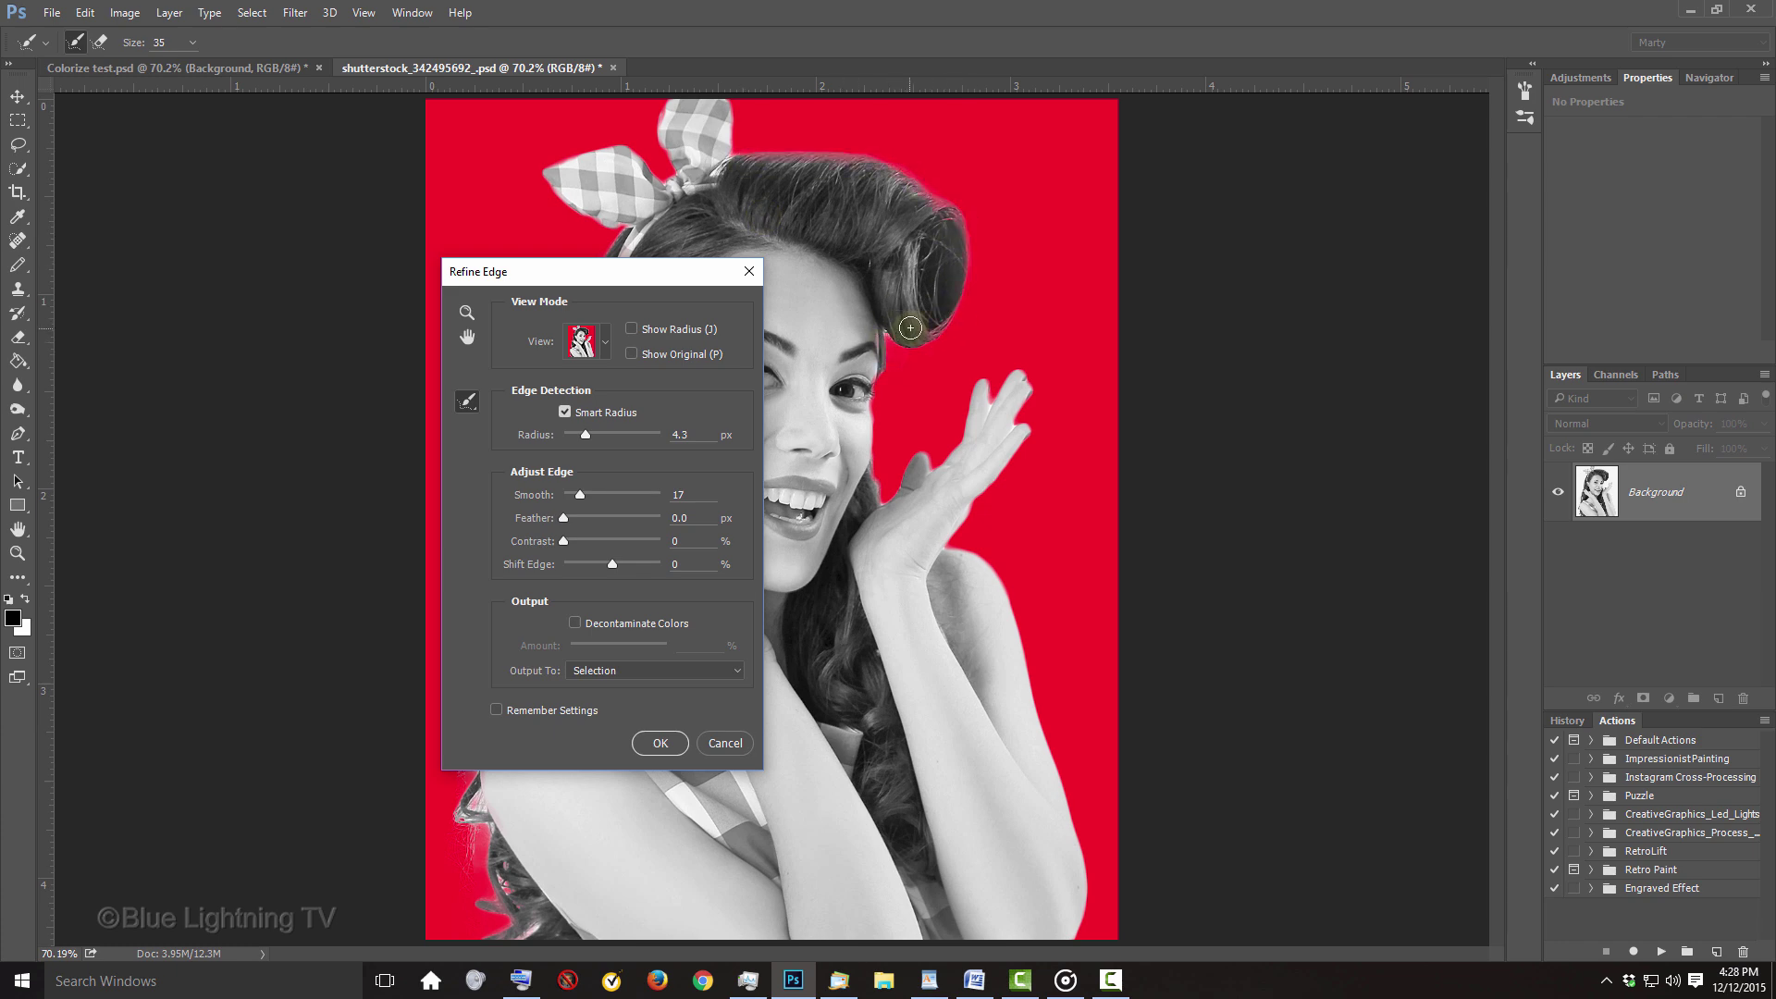
{"action": "mouse_move", "coordinate": [882, 451]}
{"action": "left_mouse_down"}
{"action": "mouse_move", "coordinate": [871, 495]}
{"action": "mouse_move", "coordinate": [1029, 427]}
{"action": "left_mouse_up"}
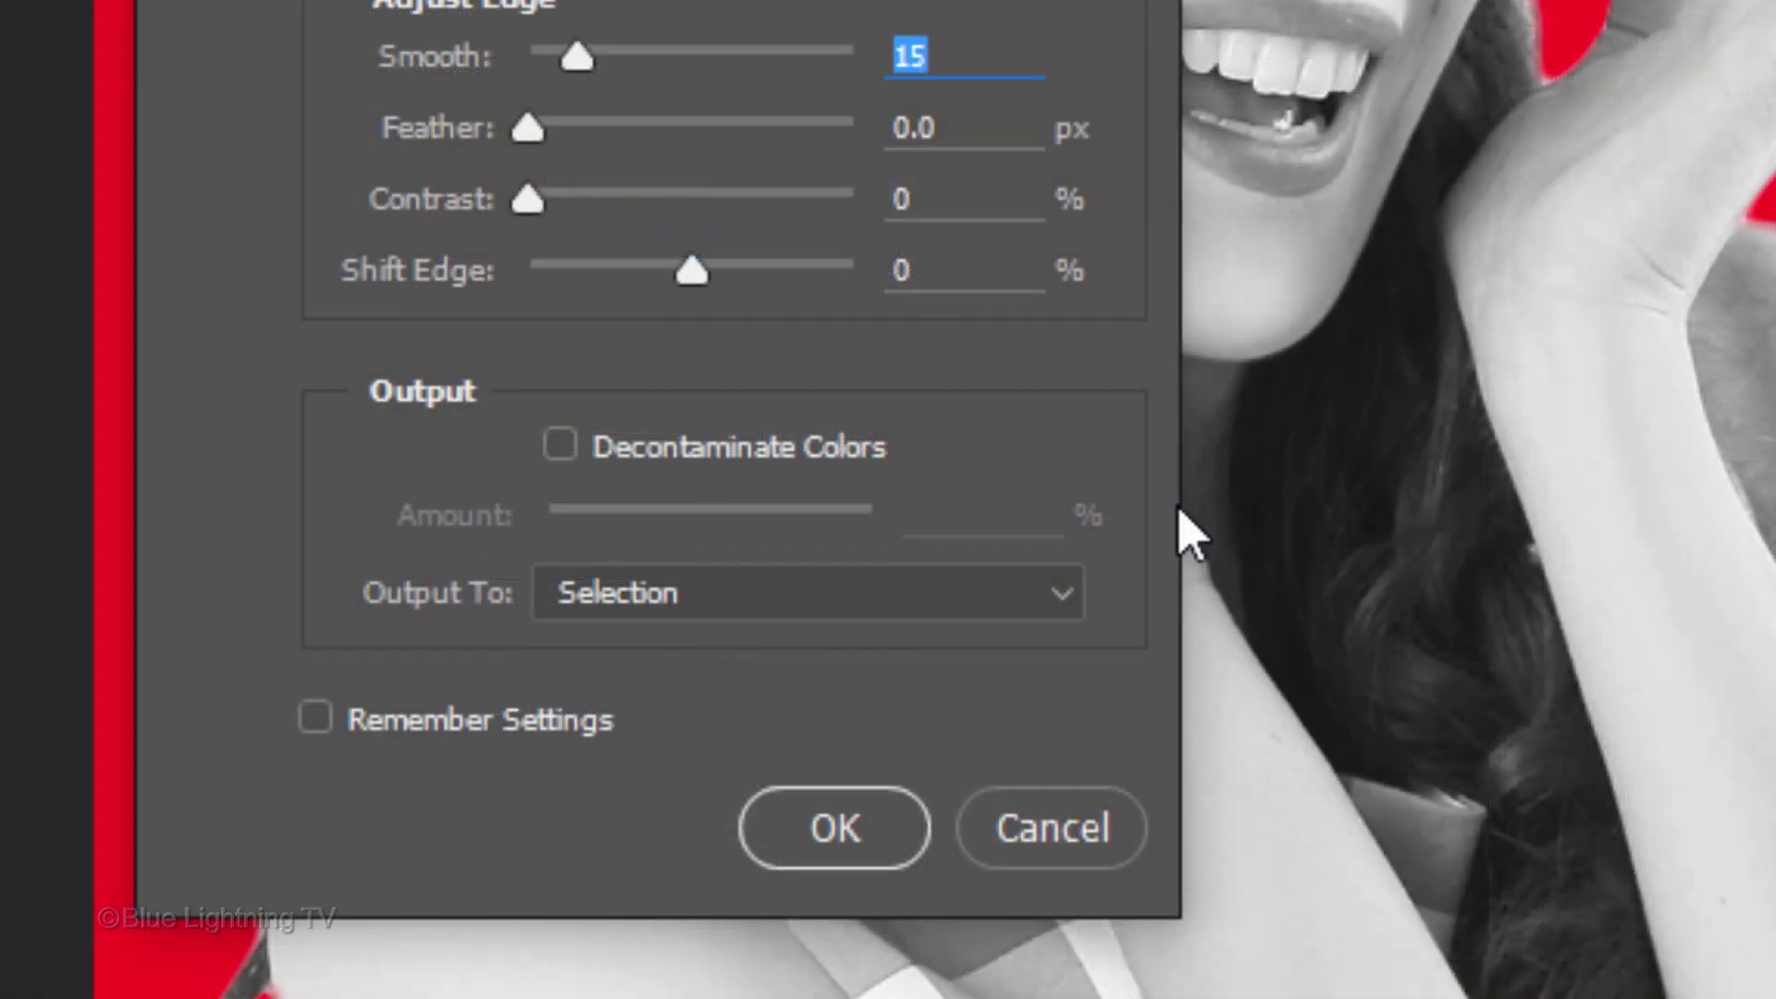
Output the refined result to a selection, remember the settings, then invert the selection.
{"action": "left_click", "coordinate": [685, 670]}
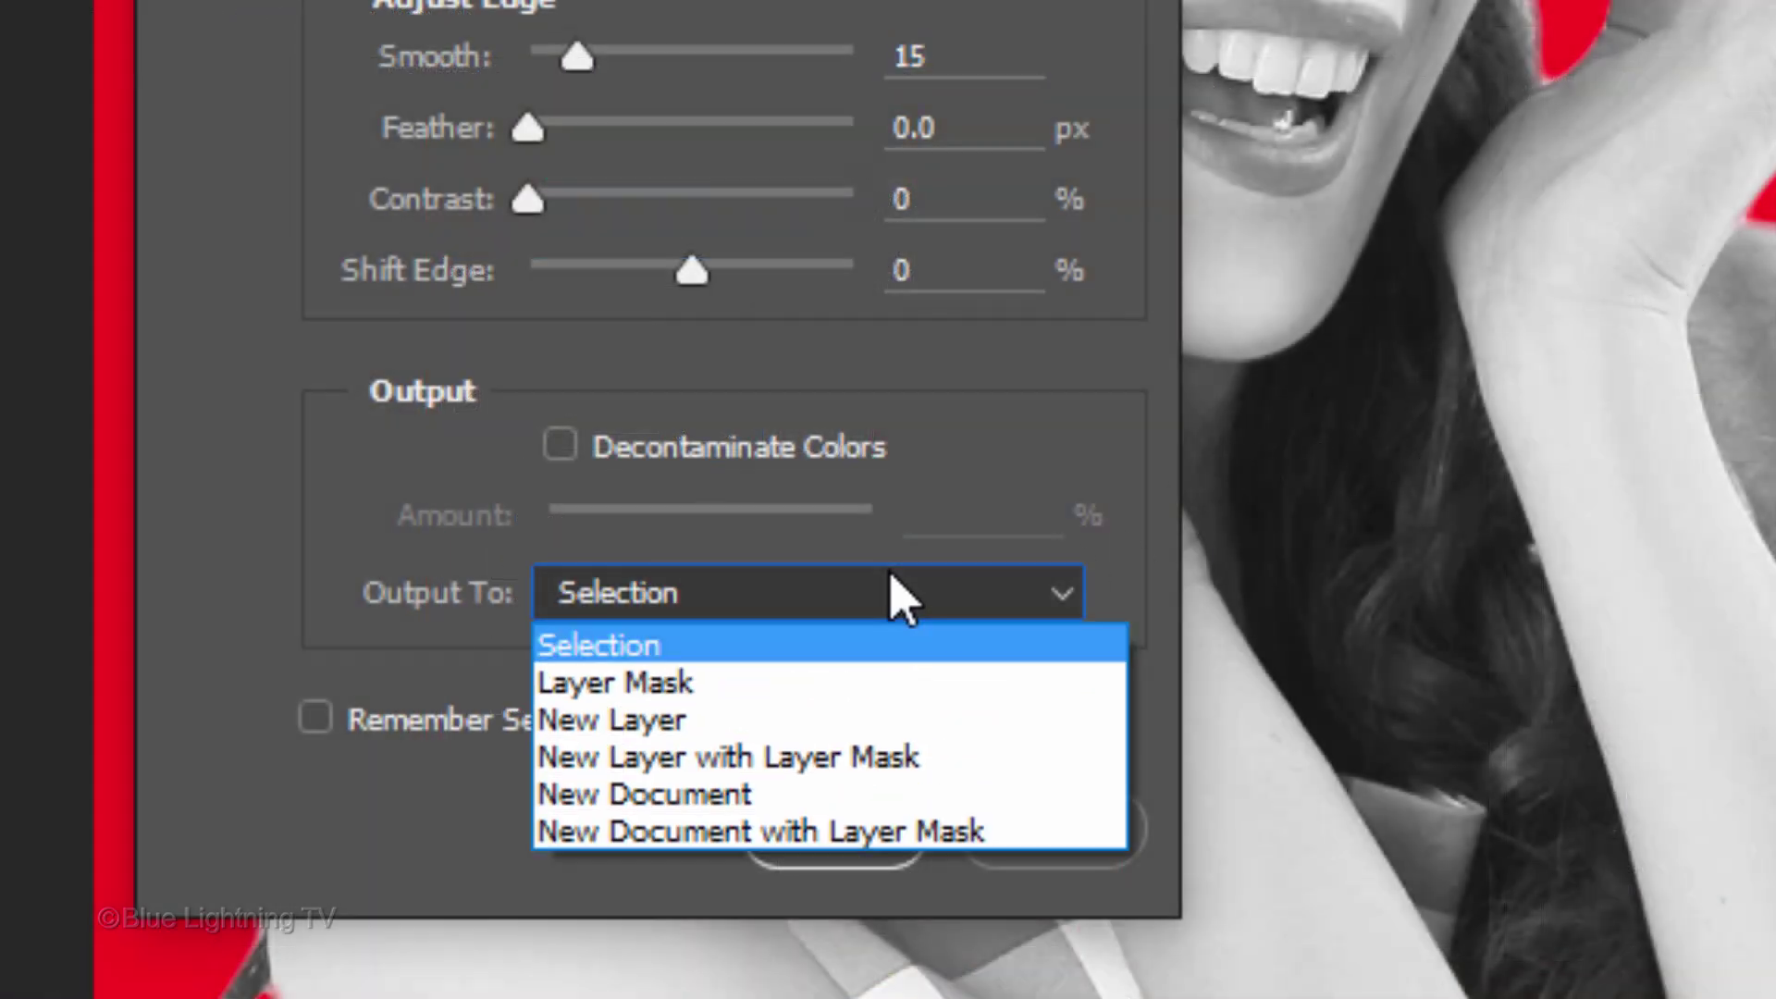
{"action": "left_click", "coordinate": [902, 652]}
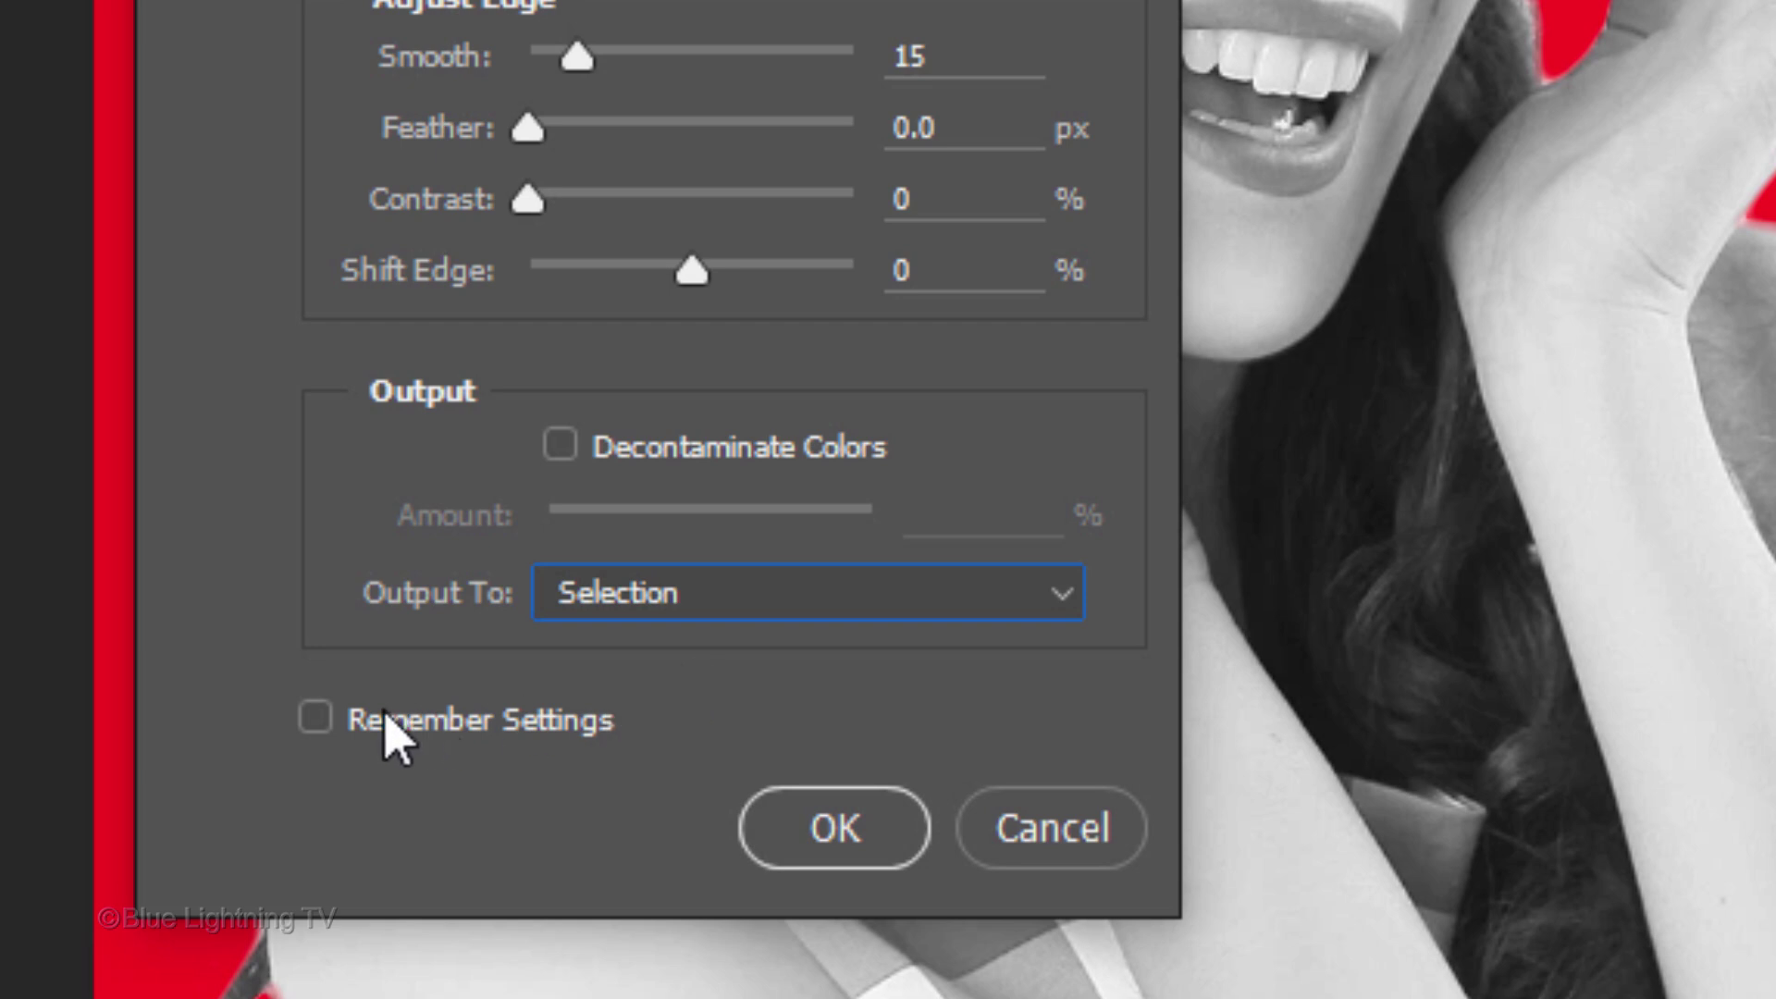
{"action": "left_click", "coordinate": [315, 722]}
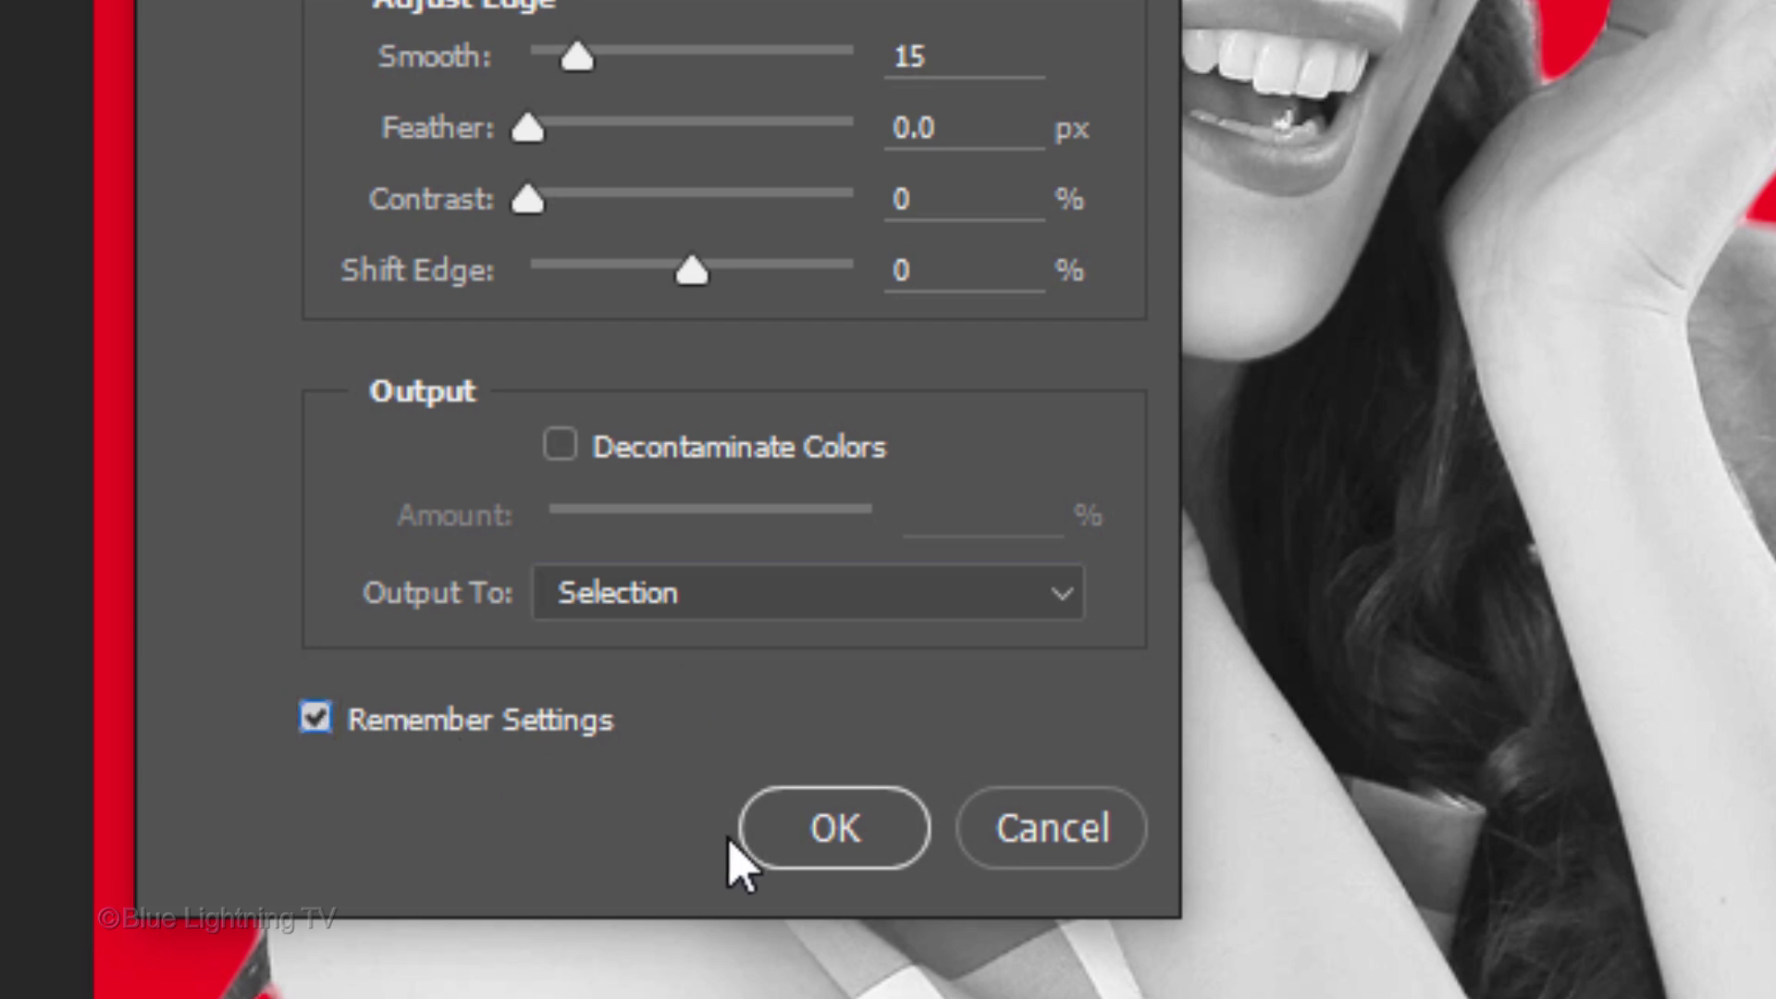
{"action": "left_click", "coordinate": [835, 828]}
{"action": "key", "text": "ctrl+shift+i"}
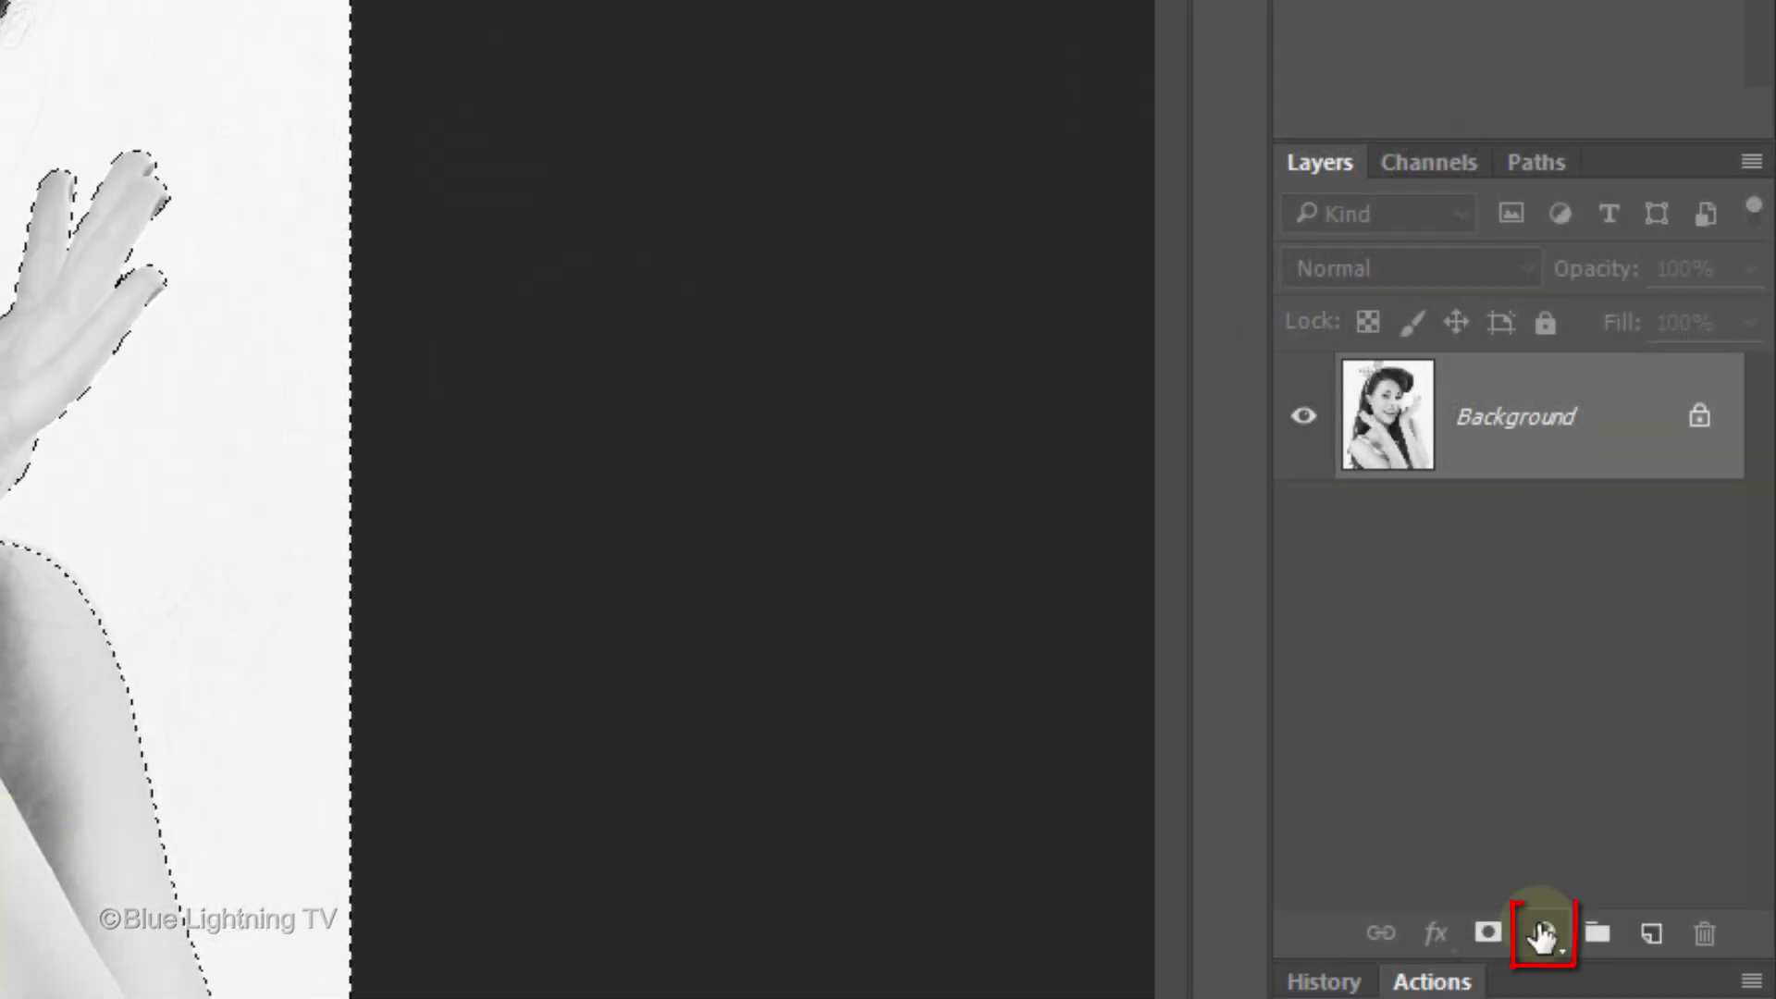
Add a Solid Color fill layer masked to the background, coloured blue 0C3AFF.
{"action": "left_click", "coordinate": [1542, 936]}
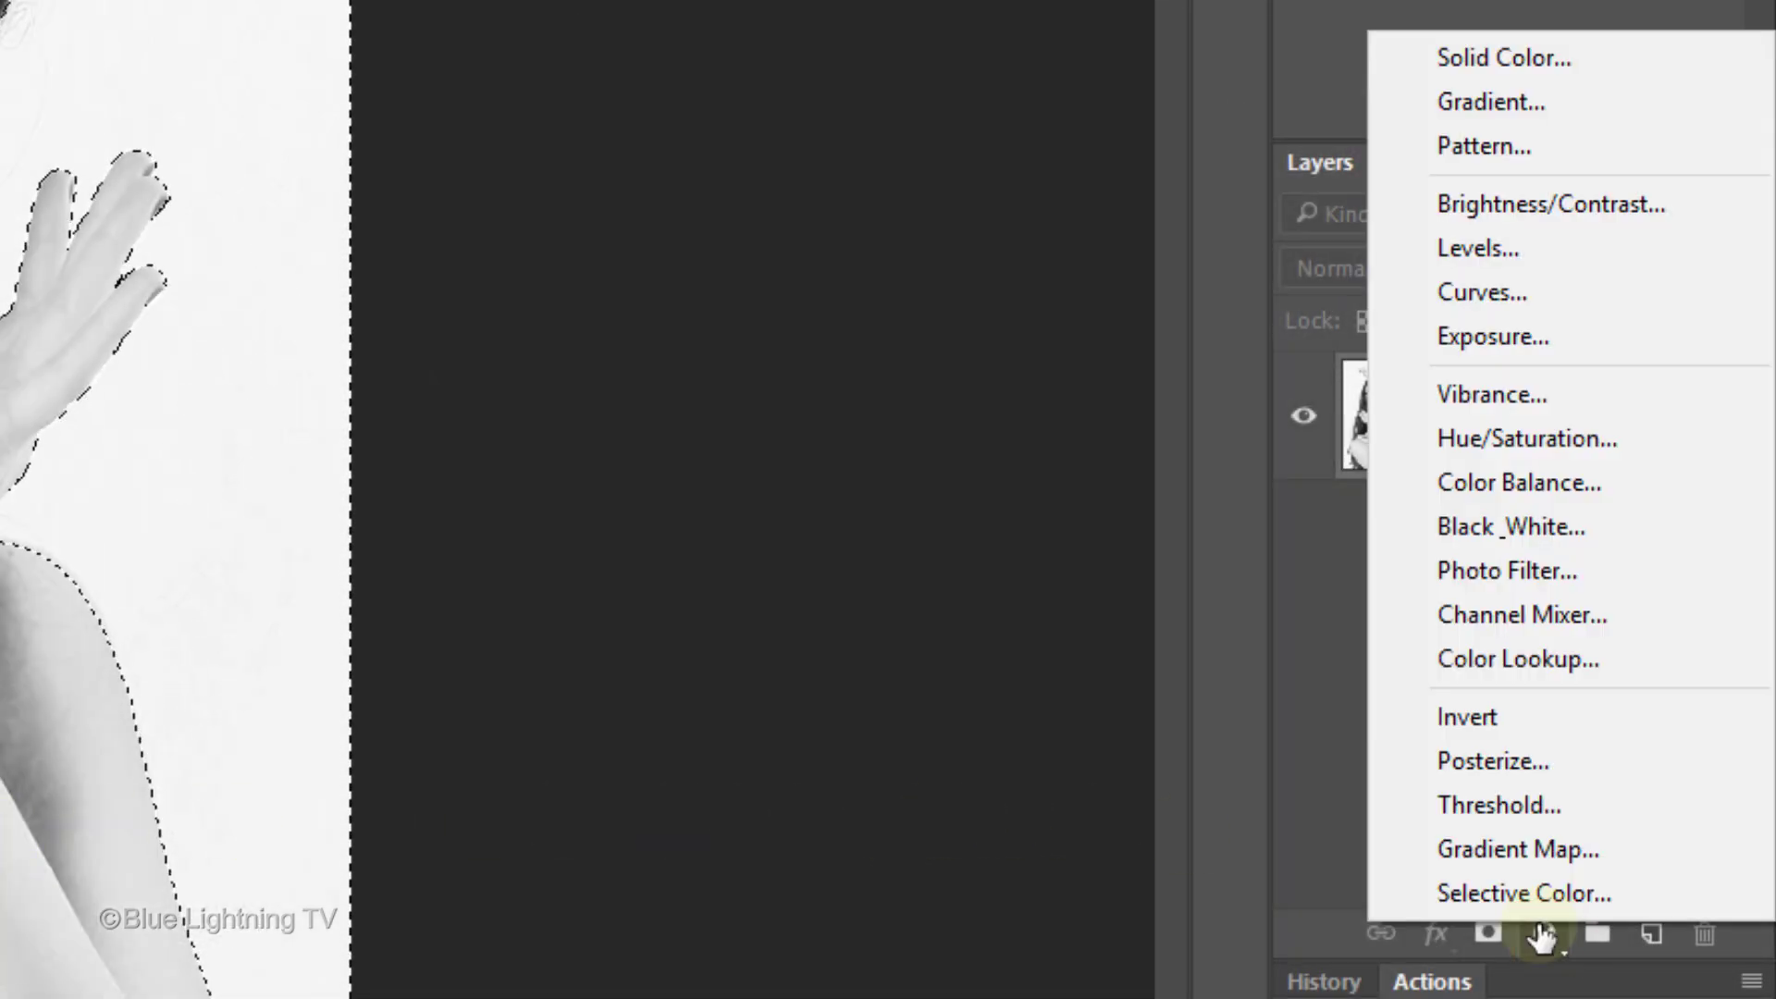
{"action": "left_click", "coordinate": [1524, 55]}
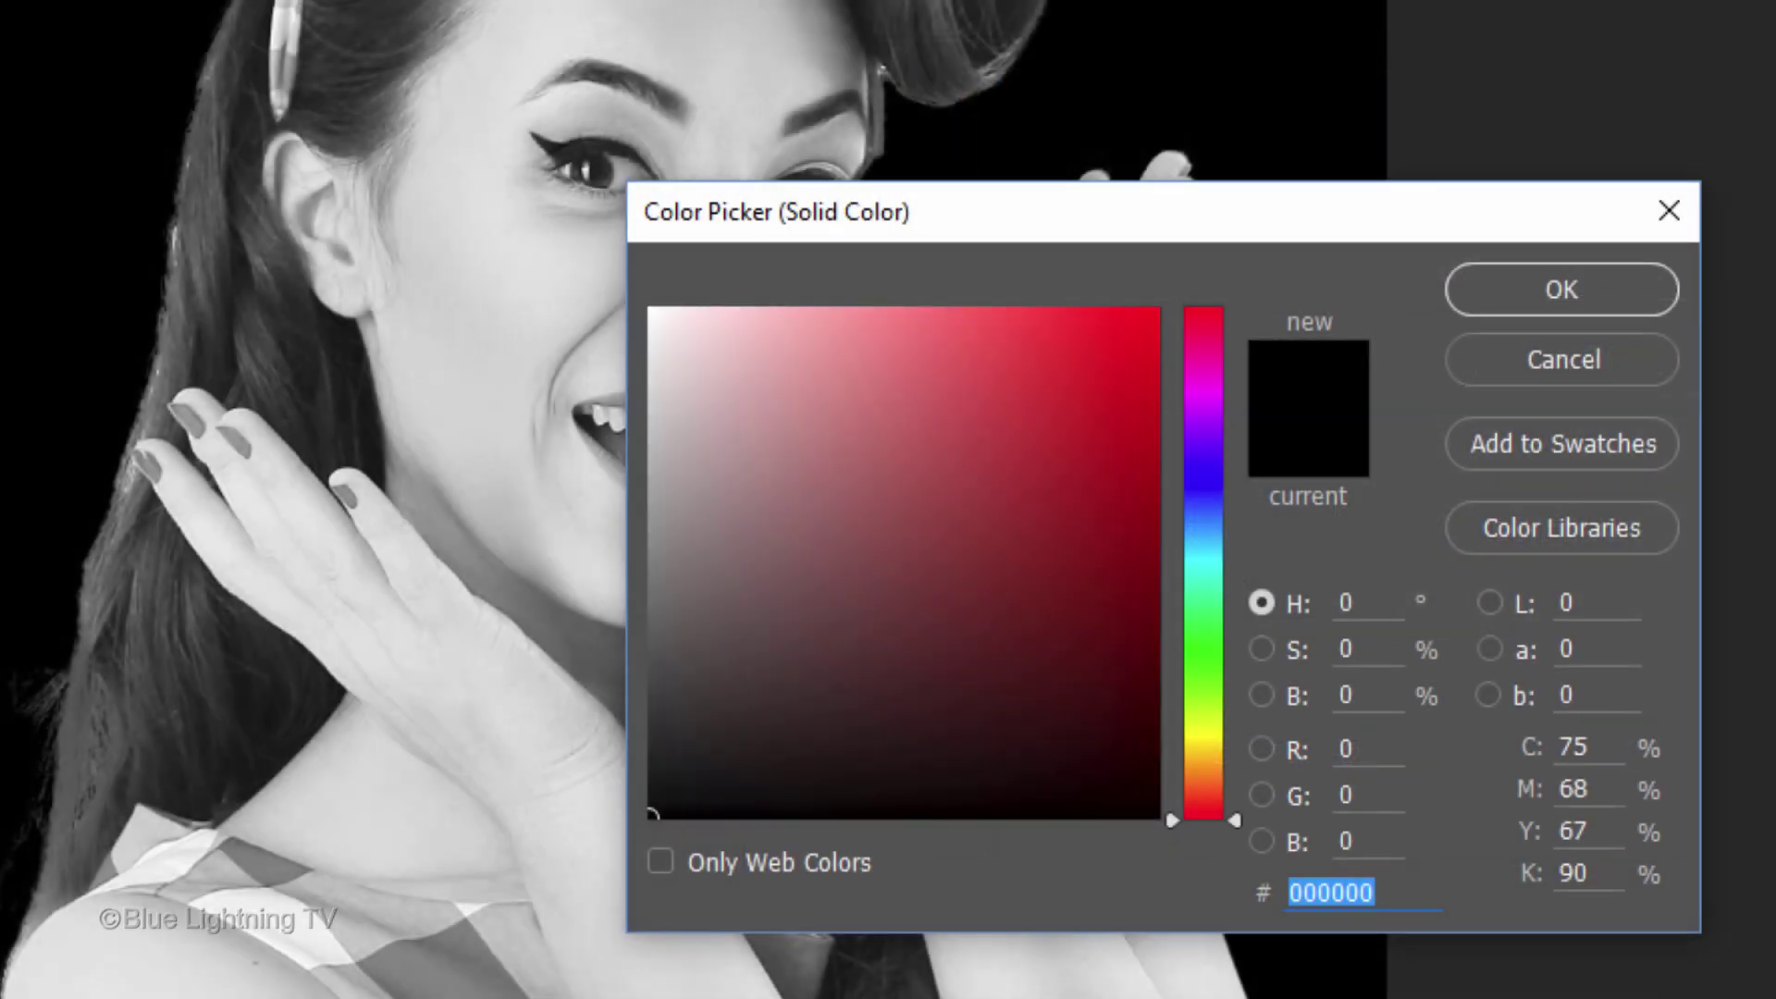
{"action": "left_click", "coordinate": [1205, 485]}
{"action": "left_click", "coordinate": [1057, 385]}
{"action": "left_click_drag", "start_coordinate": [1048, 312], "coordinate": [1172, 306]}
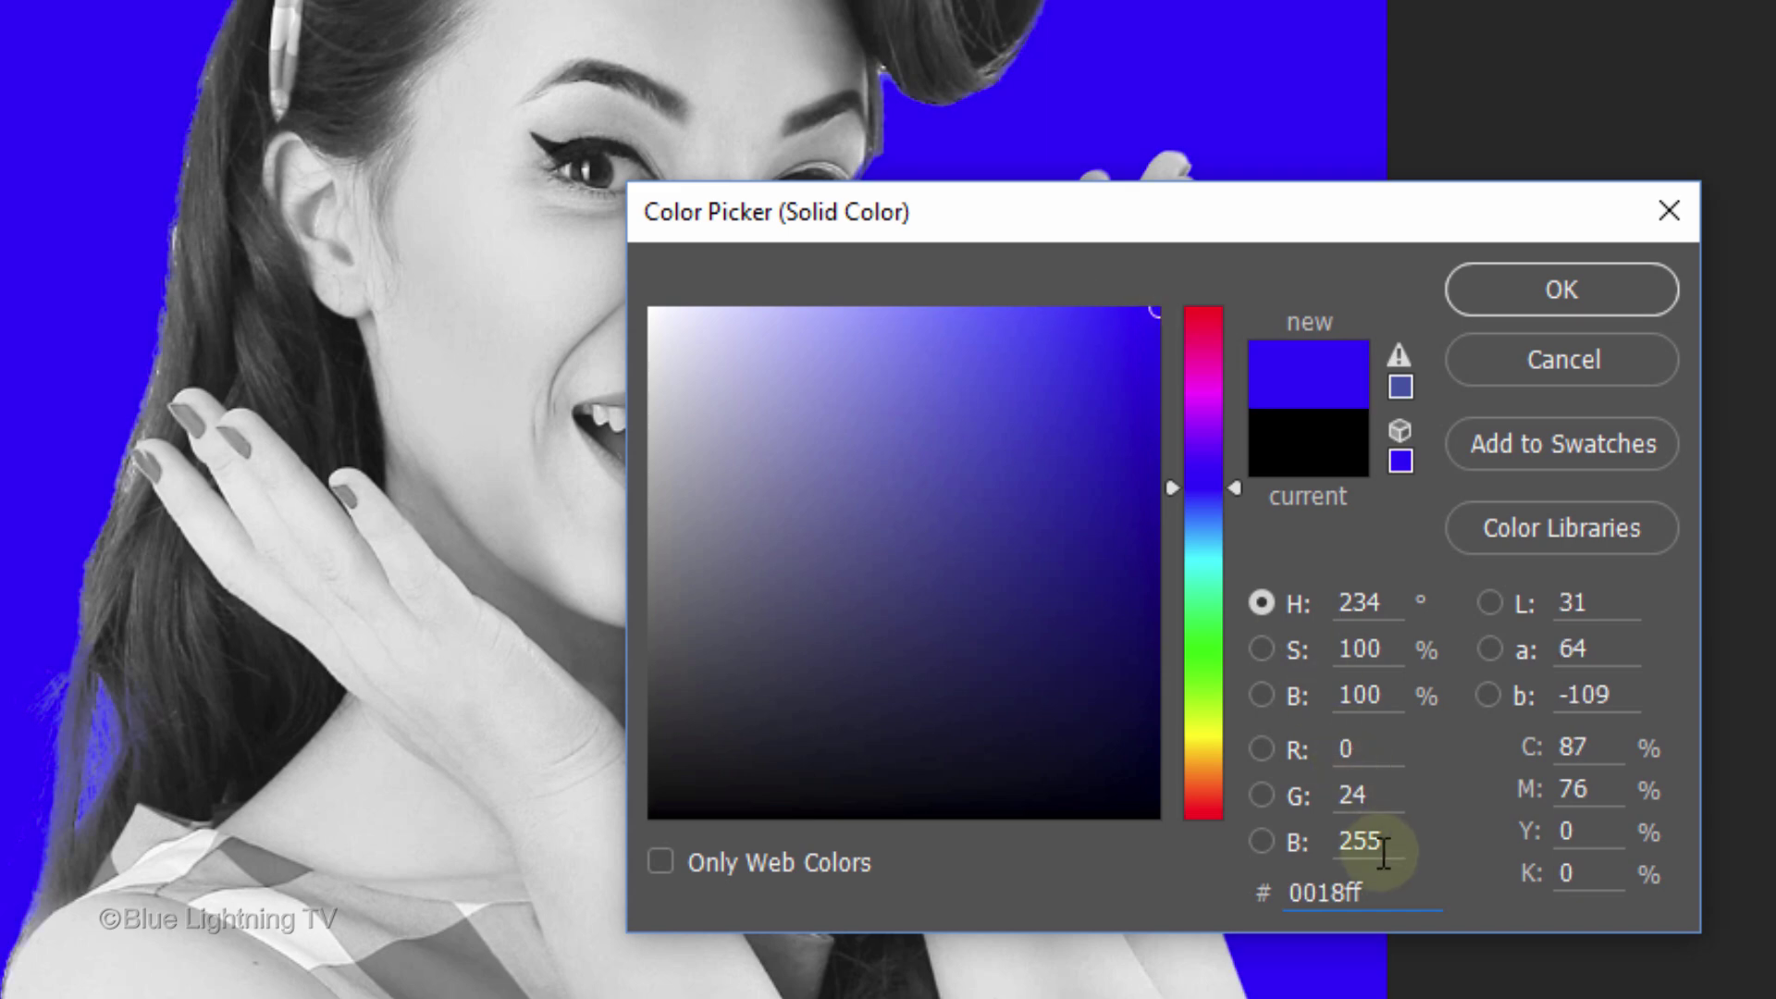
{"action": "double_click", "coordinate": [1325, 893]}
{"action": "type", "text": "0C3AFF"}
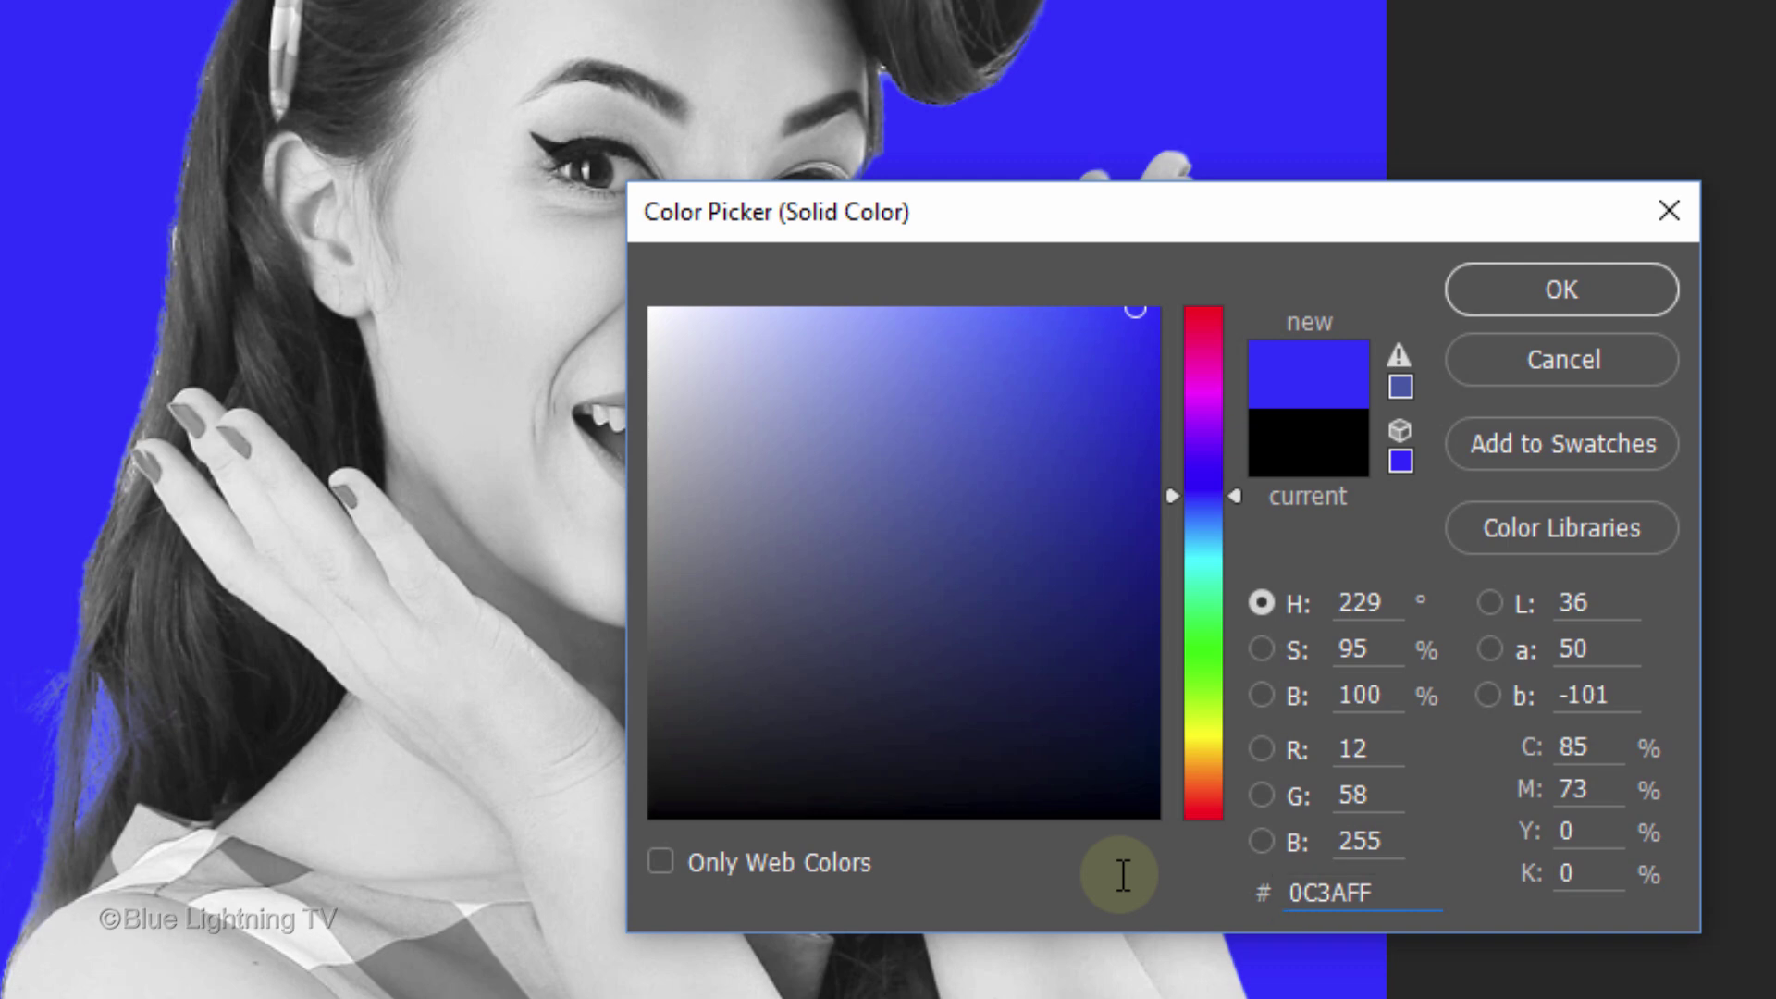
{"action": "left_click", "coordinate": [1538, 292]}
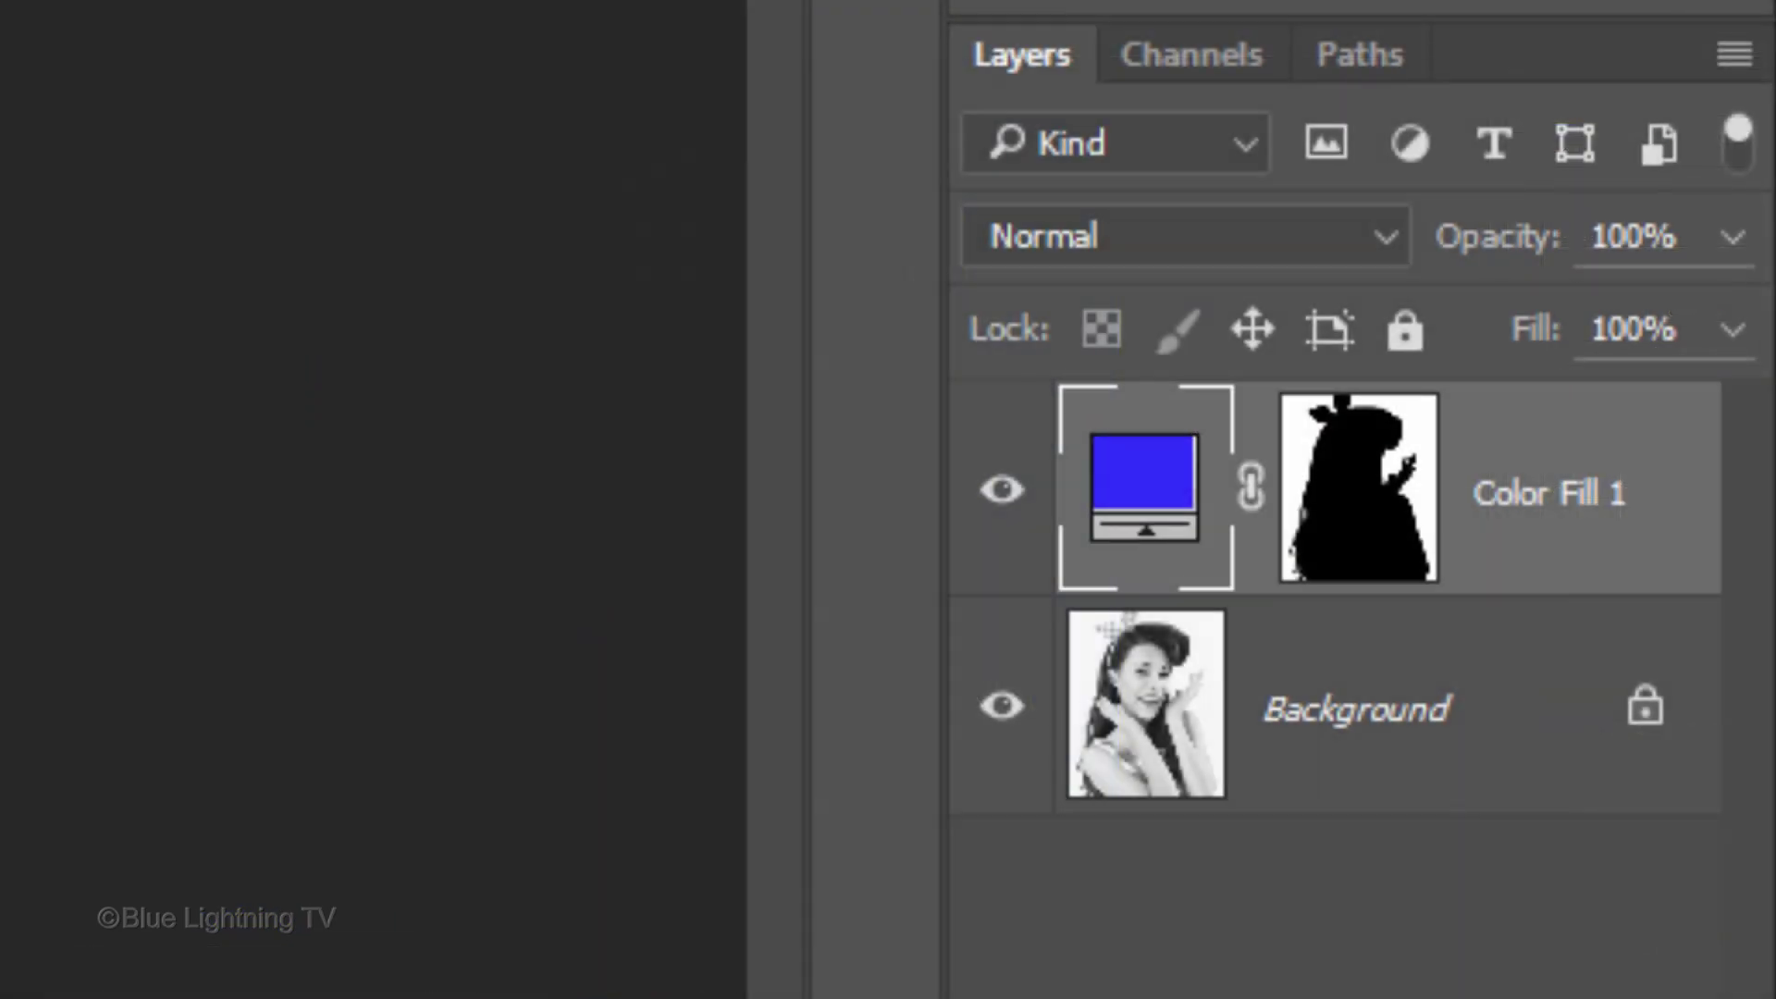
Set Color Fill 1 to Multiply at 26% opacity, then select the Background layer.
{"action": "left_click", "coordinate": [1152, 273]}
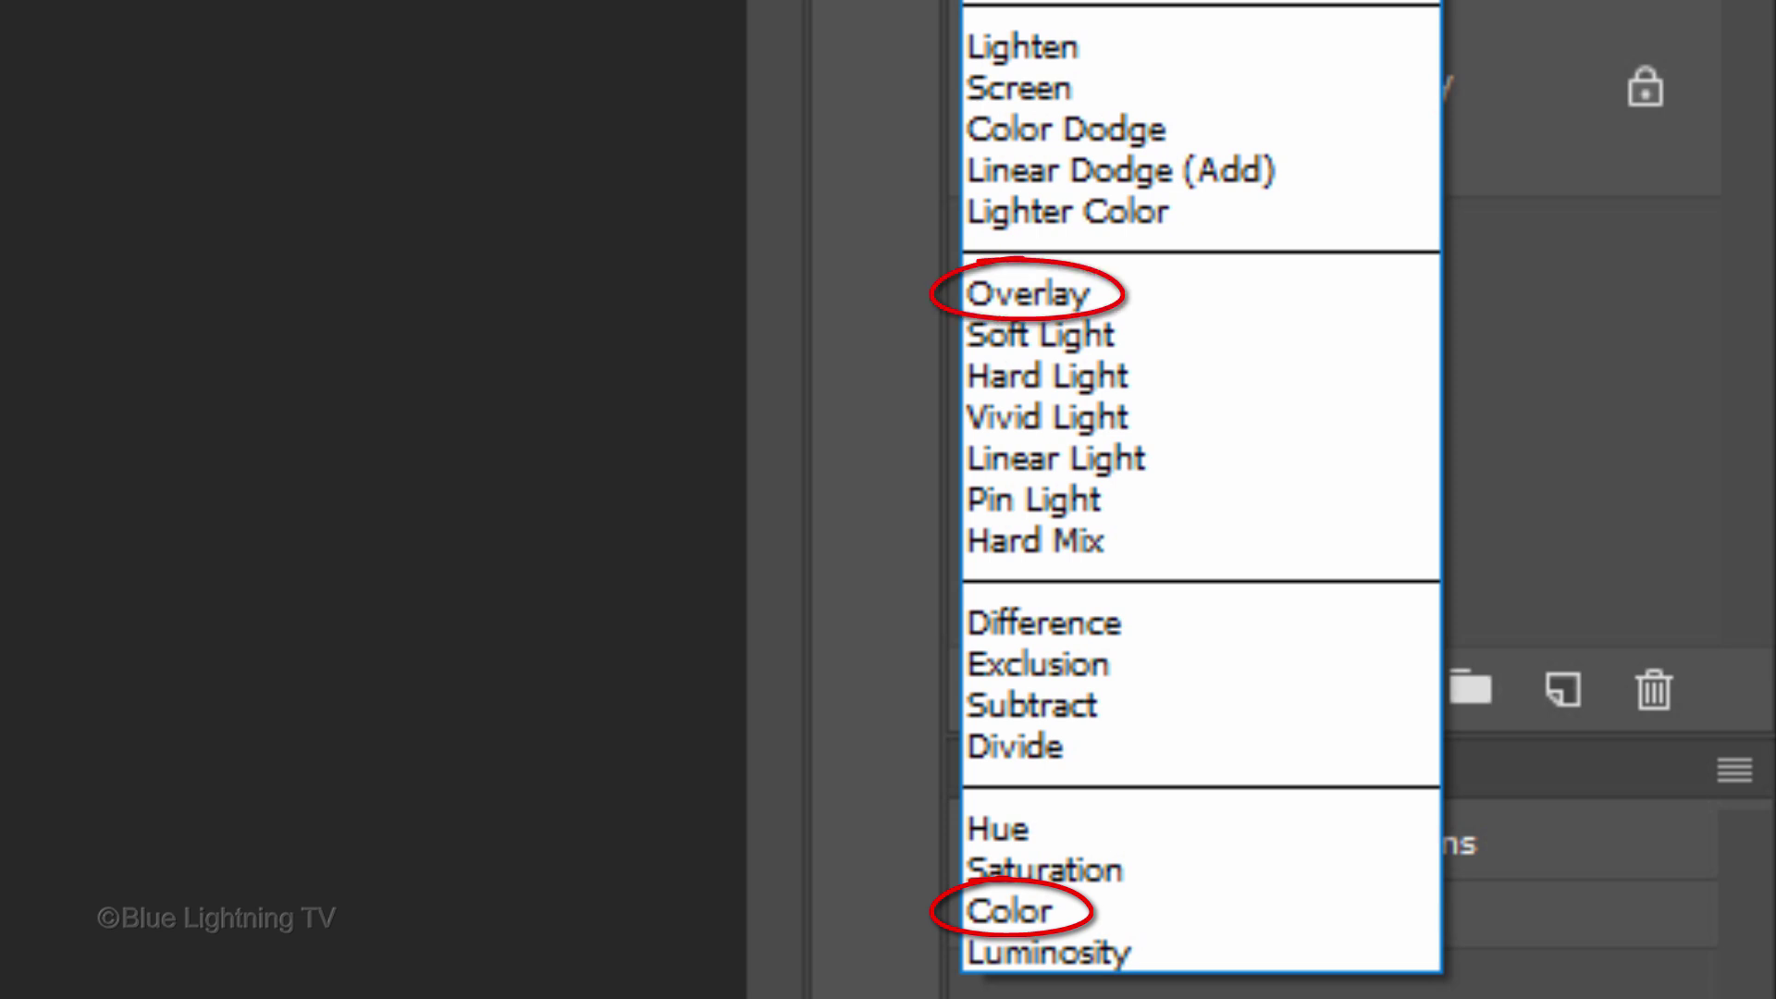
{"action": "left_click", "coordinate": [1119, 458]}
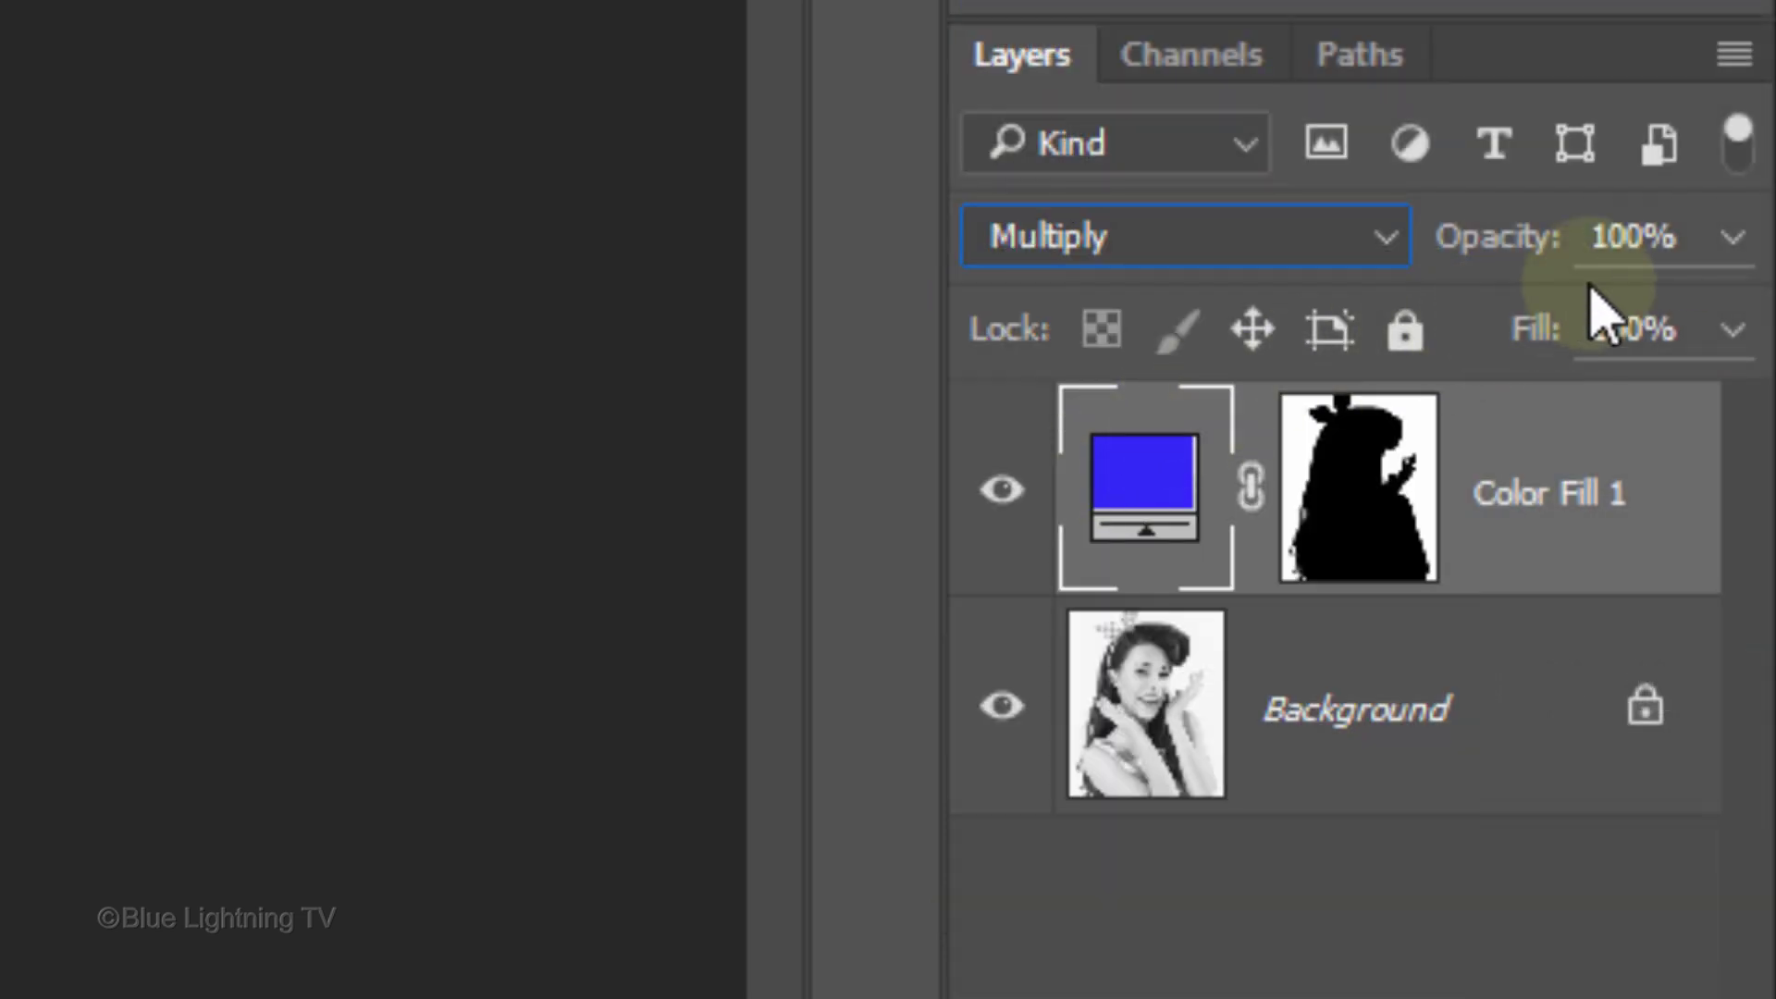
{"action": "left_click", "coordinate": [1733, 237]}
{"action": "mouse_move", "coordinate": [1729, 337]}
{"action": "left_mouse_down"}
{"action": "mouse_move", "coordinate": [1415, 345]}
{"action": "mouse_move", "coordinate": [1646, 337]}
{"action": "mouse_move", "coordinate": [1461, 319]}
{"action": "mouse_move", "coordinate": [1501, 312]}
{"action": "left_mouse_up"}
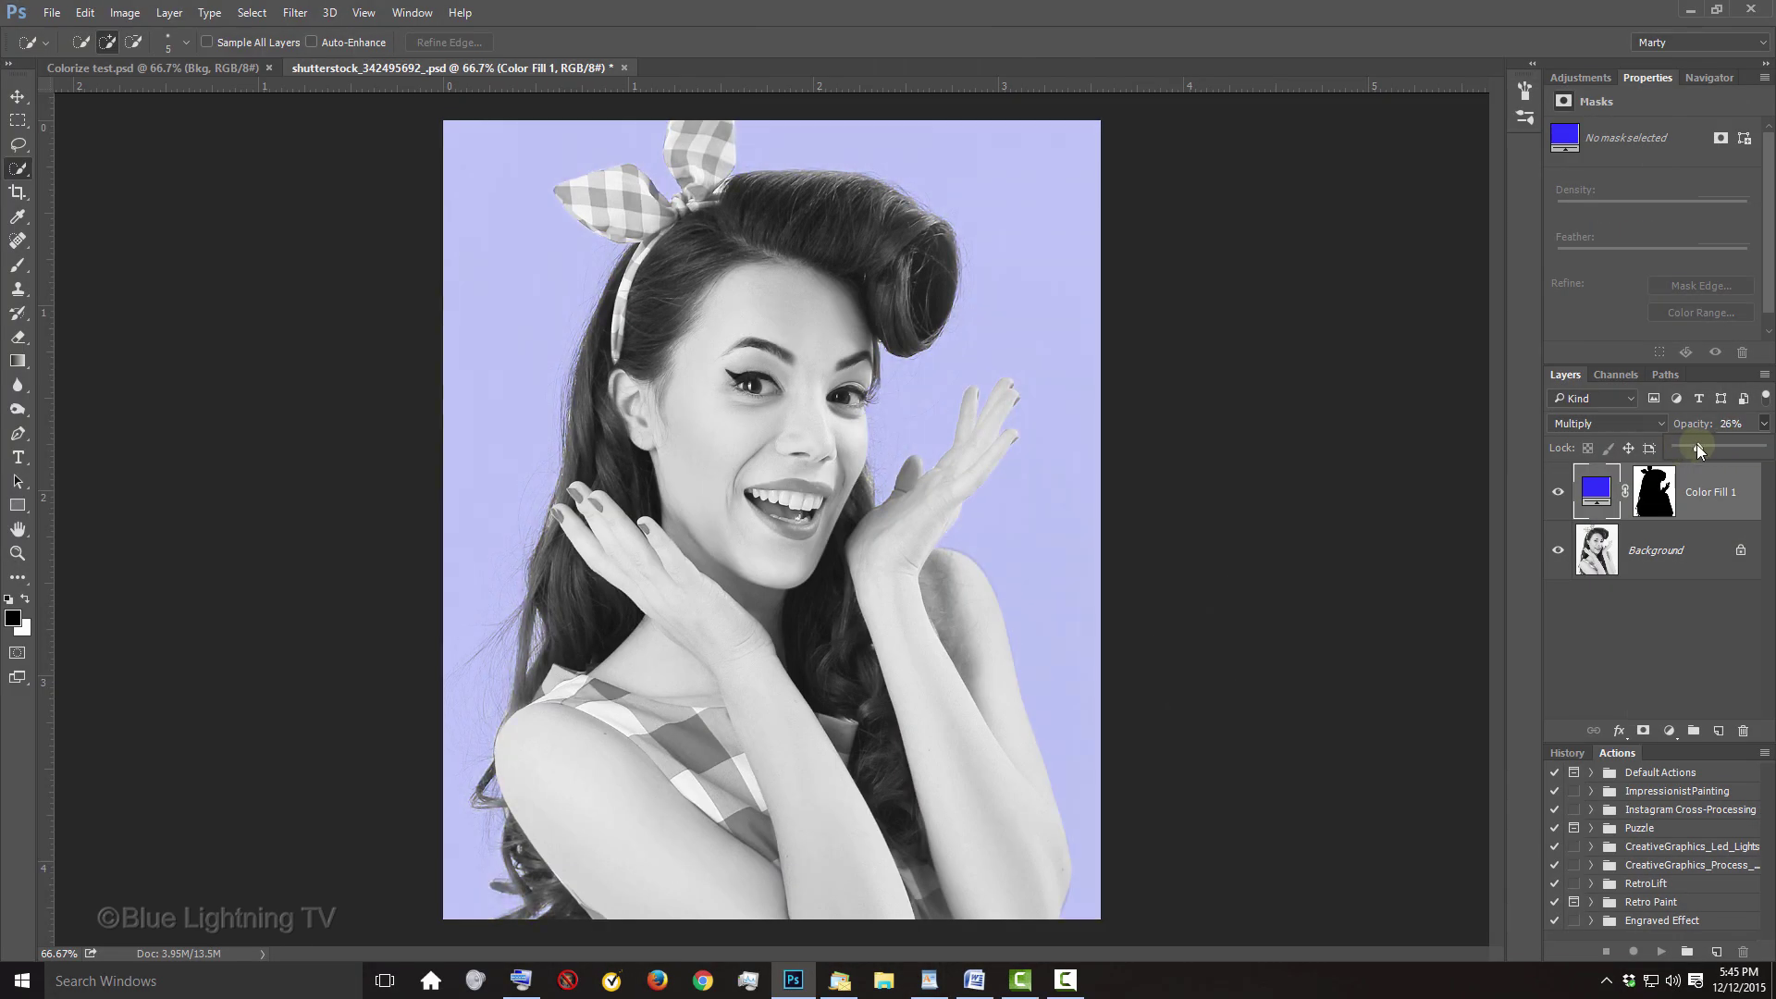
{"action": "mouse_move", "coordinate": [1697, 444]}
{"action": "left_mouse_down"}
{"action": "mouse_move", "coordinate": [1723, 446]}
{"action": "mouse_move", "coordinate": [1708, 446]}
{"action": "left_mouse_up"}
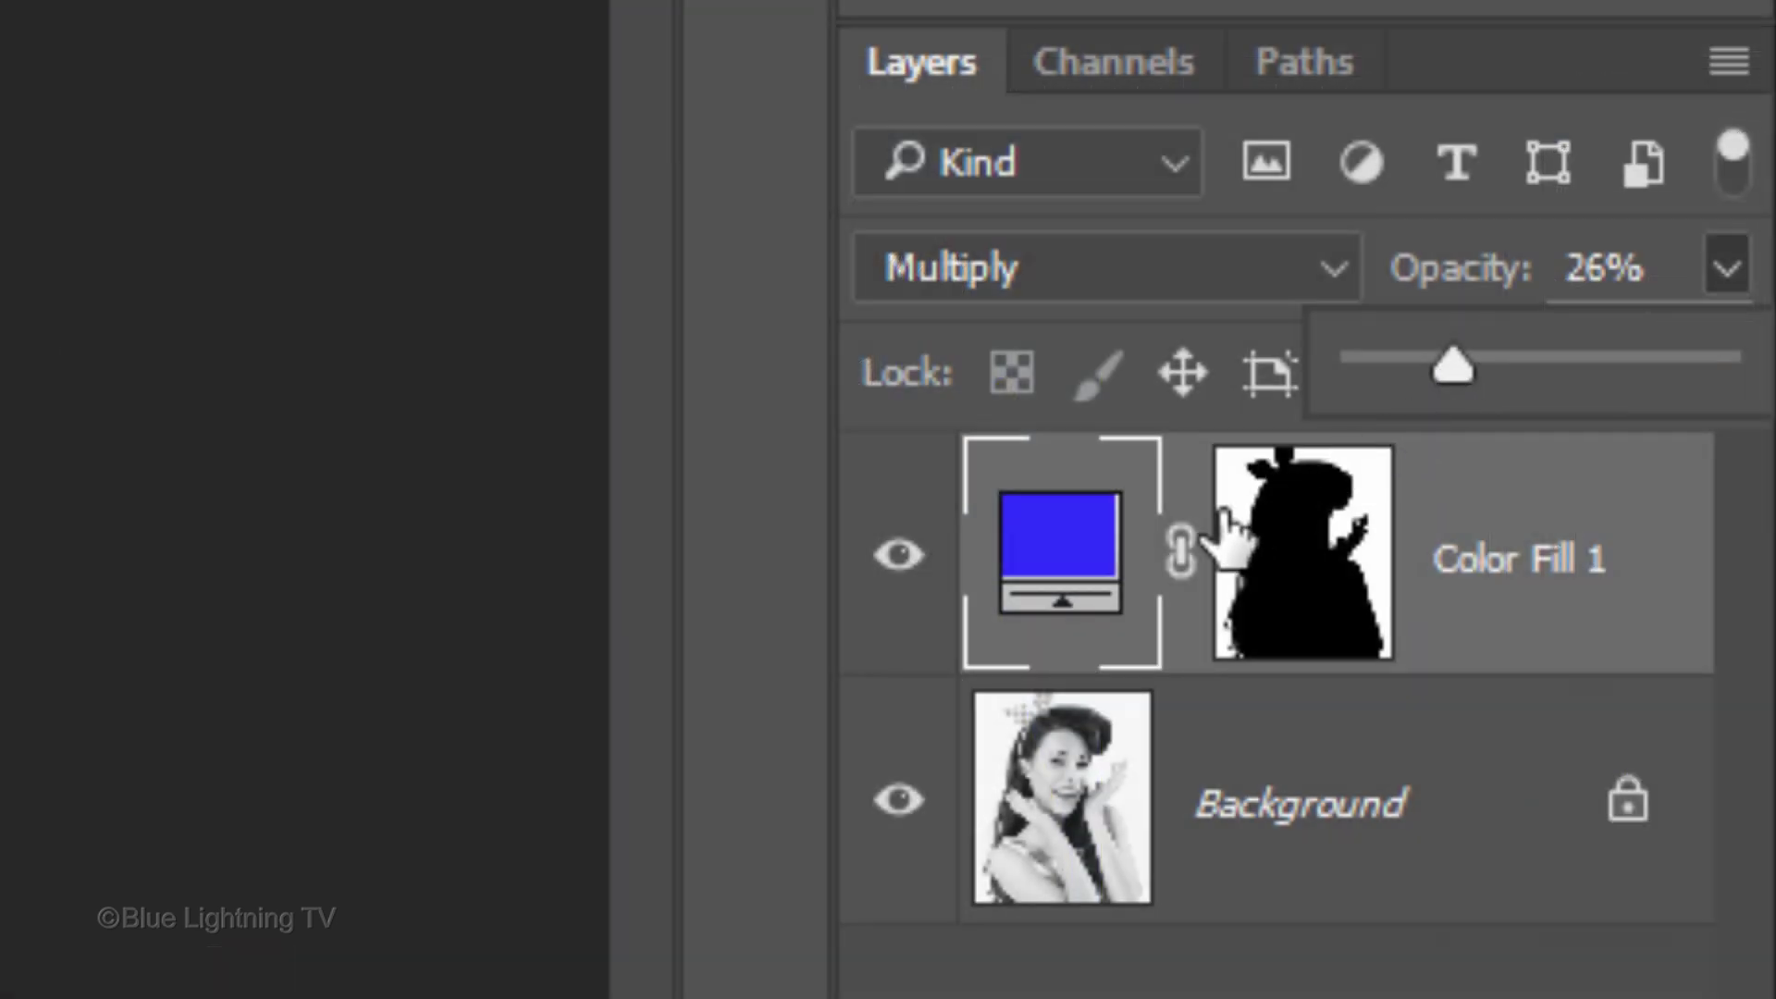
{"action": "left_click", "coordinate": [1074, 766]}
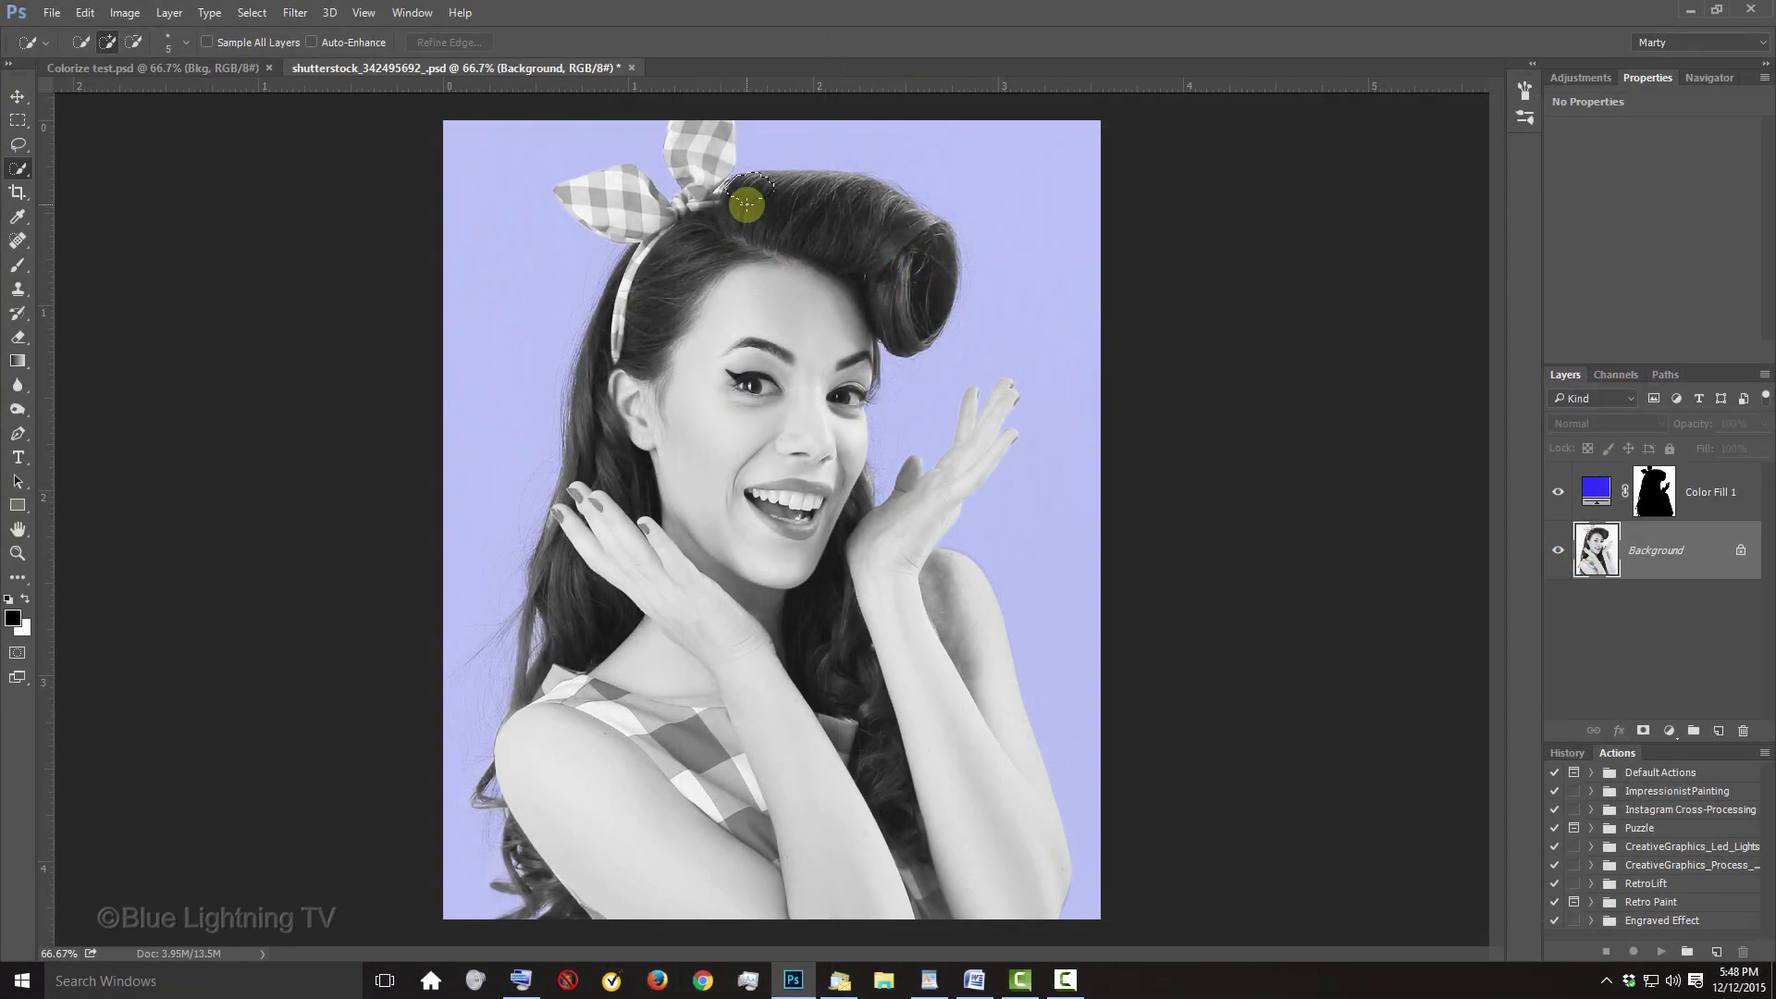
Quick-select the hair, subtracting the forearm with Alt.
{"action": "mouse_move", "coordinate": [746, 204]}
{"action": "left_mouse_down"}
{"action": "mouse_move", "coordinate": [887, 231]}
{"action": "mouse_move", "coordinate": [733, 227]}
{"action": "mouse_move", "coordinate": [602, 314]}
{"action": "mouse_move", "coordinate": [614, 290]}
{"action": "mouse_move", "coordinate": [574, 388]}
{"action": "mouse_move", "coordinate": [562, 590]}
{"action": "mouse_move", "coordinate": [569, 611]}
{"action": "mouse_move", "coordinate": [846, 664]}
{"action": "mouse_move", "coordinate": [831, 608]}
{"action": "mouse_move", "coordinate": [871, 750]}
{"action": "mouse_move", "coordinate": [543, 845]}
{"action": "mouse_move", "coordinate": [528, 892]}
{"action": "mouse_move", "coordinate": [486, 795]}
{"action": "left_mouse_up"}
{"action": "key", "text": "alt"}
{"action": "mouse_move", "coordinate": [978, 875]}
{"action": "left_mouse_down"}
{"action": "mouse_move", "coordinate": [938, 910]}
{"action": "mouse_move", "coordinate": [921, 840]}
{"action": "mouse_move", "coordinate": [849, 728]}
{"action": "left_mouse_up"}
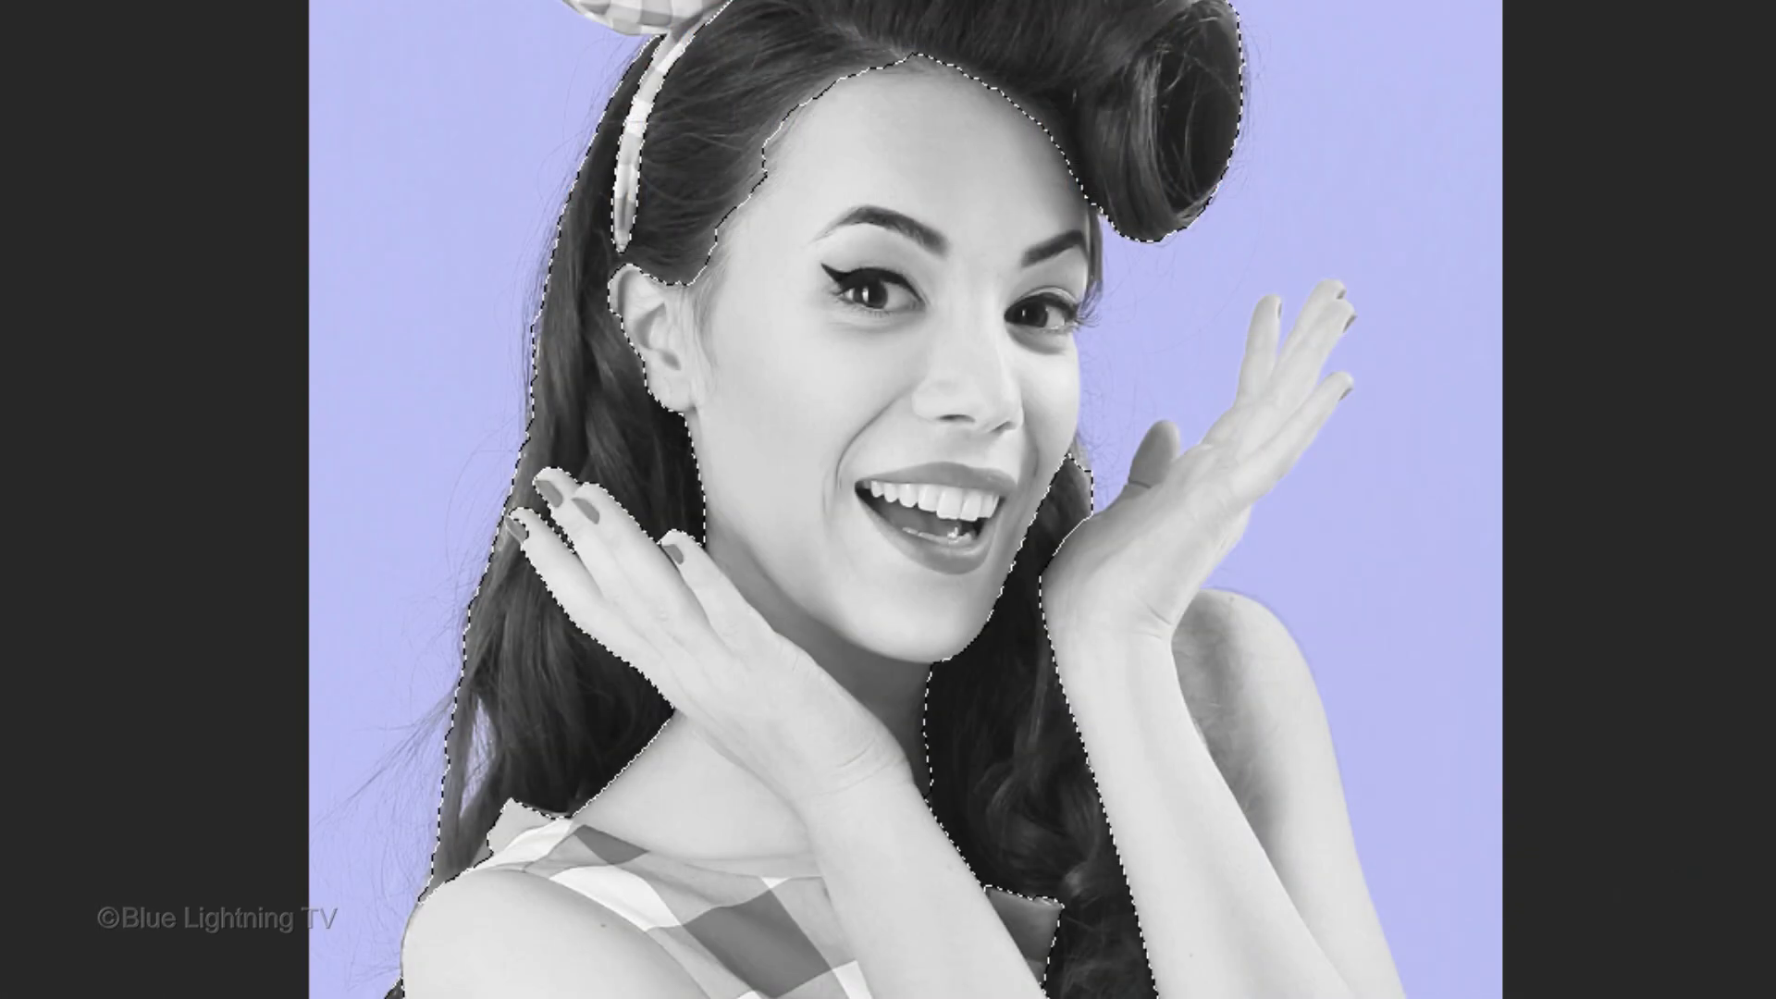
In Refine Edge, enable Smart Radius at 2.8 px with Smooth 12.
{"action": "left_click", "coordinate": [1302, 119]}
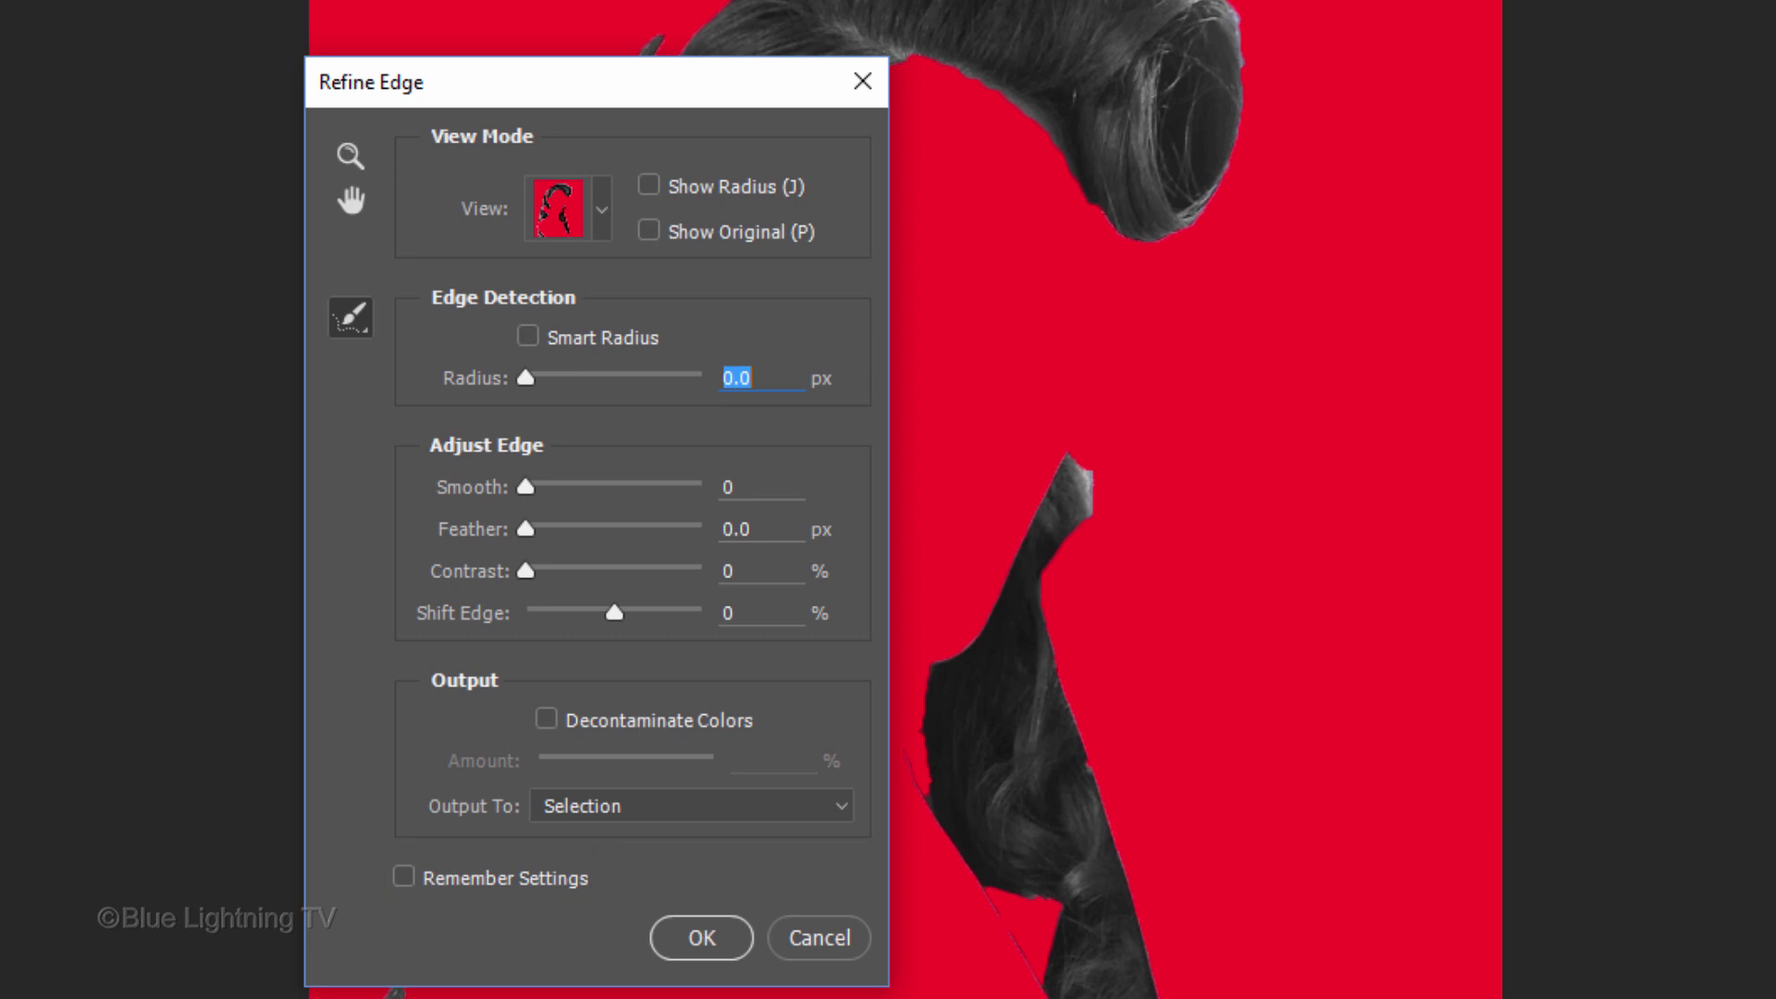
{"action": "left_click", "coordinate": [528, 337]}
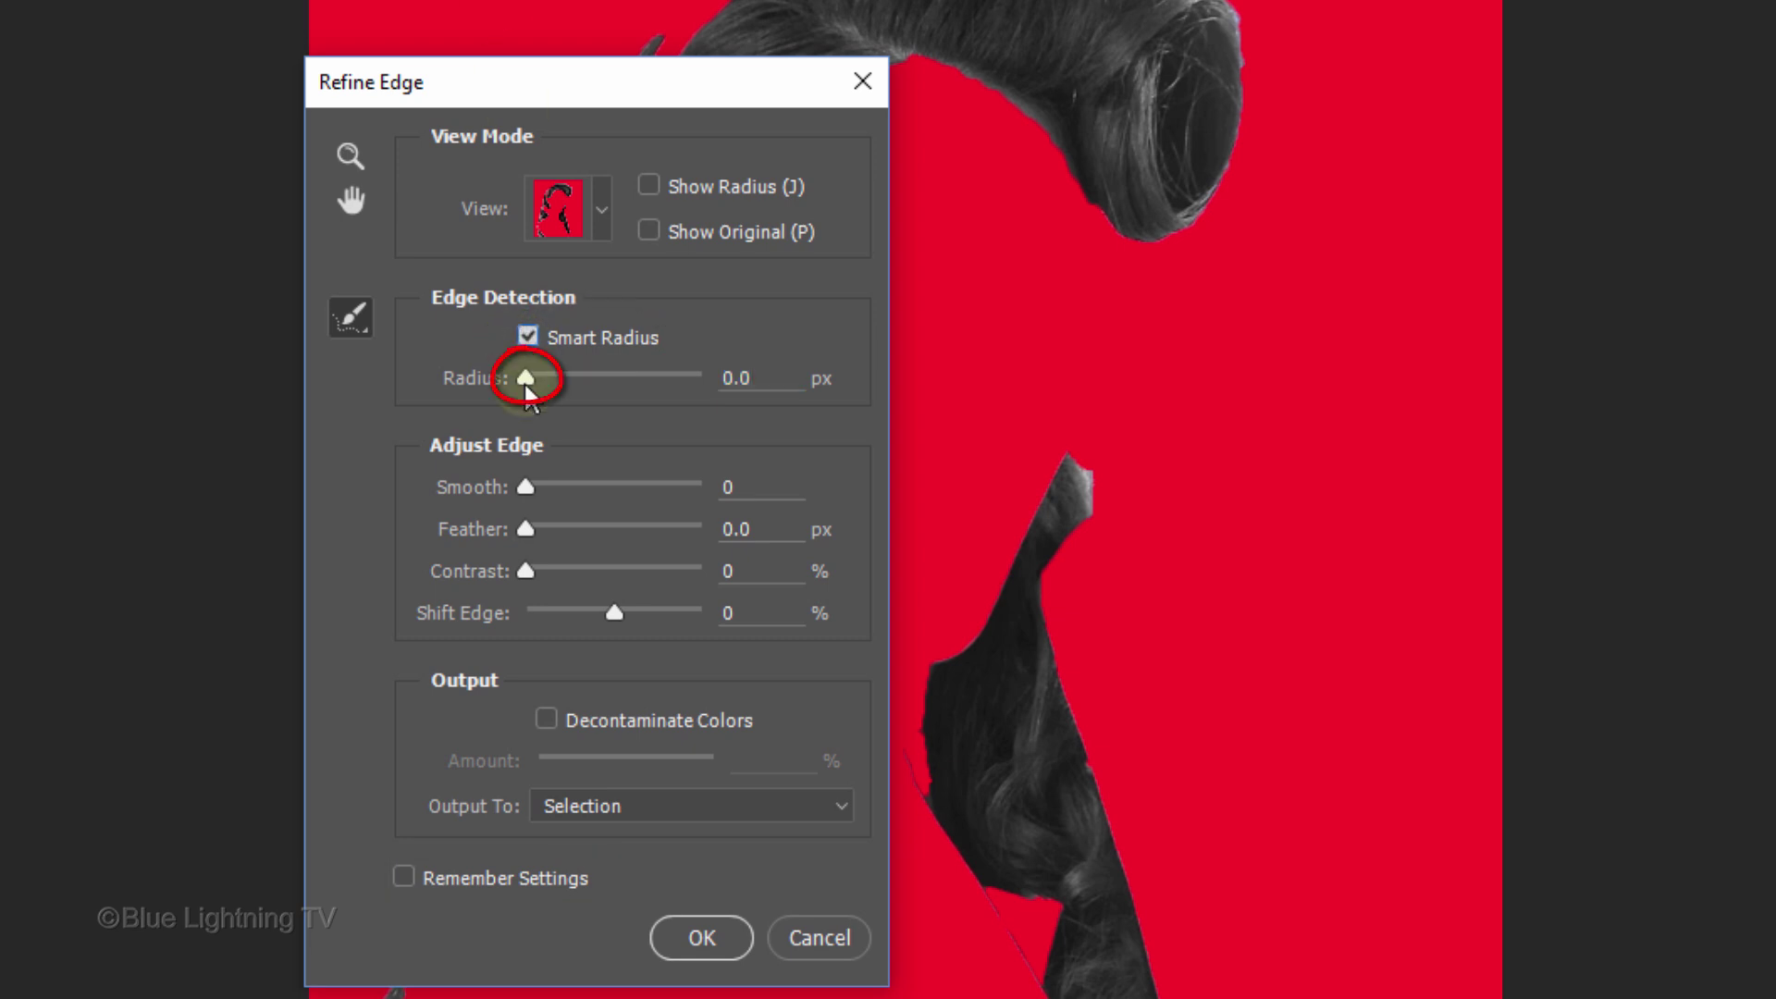
{"action": "left_click", "coordinate": [552, 375]}
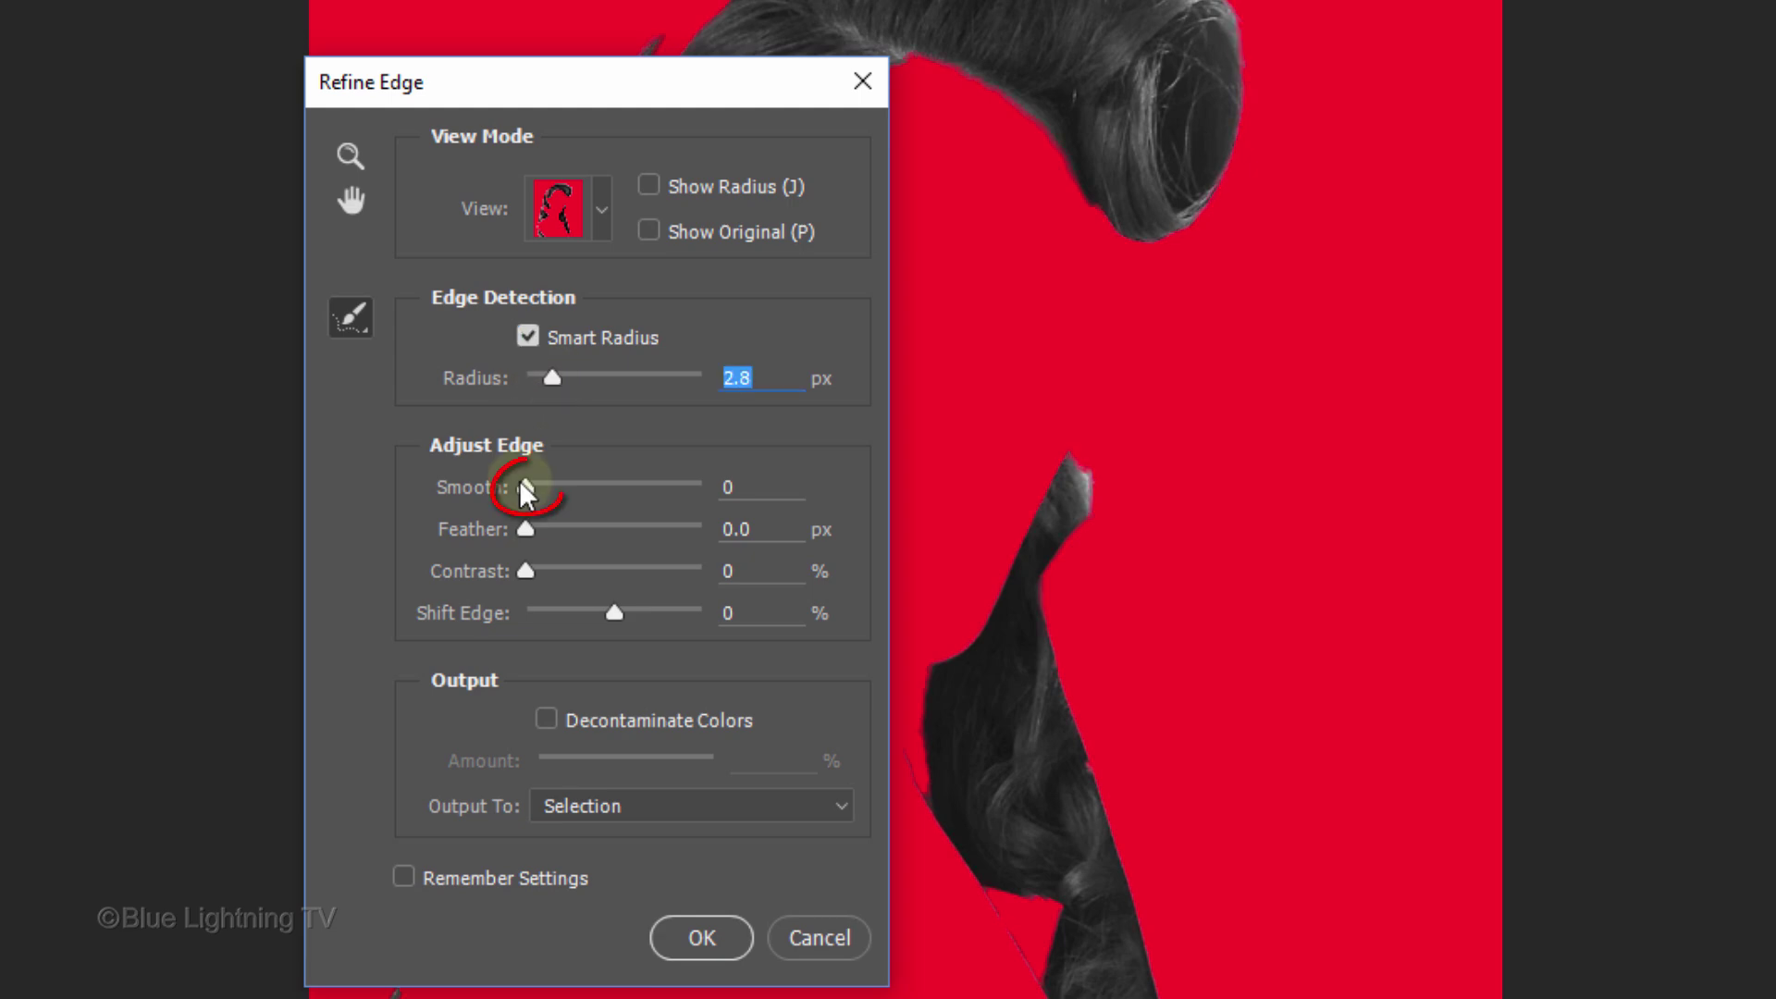
{"action": "left_click_drag", "start_coordinate": [521, 488], "coordinate": [547, 488]}
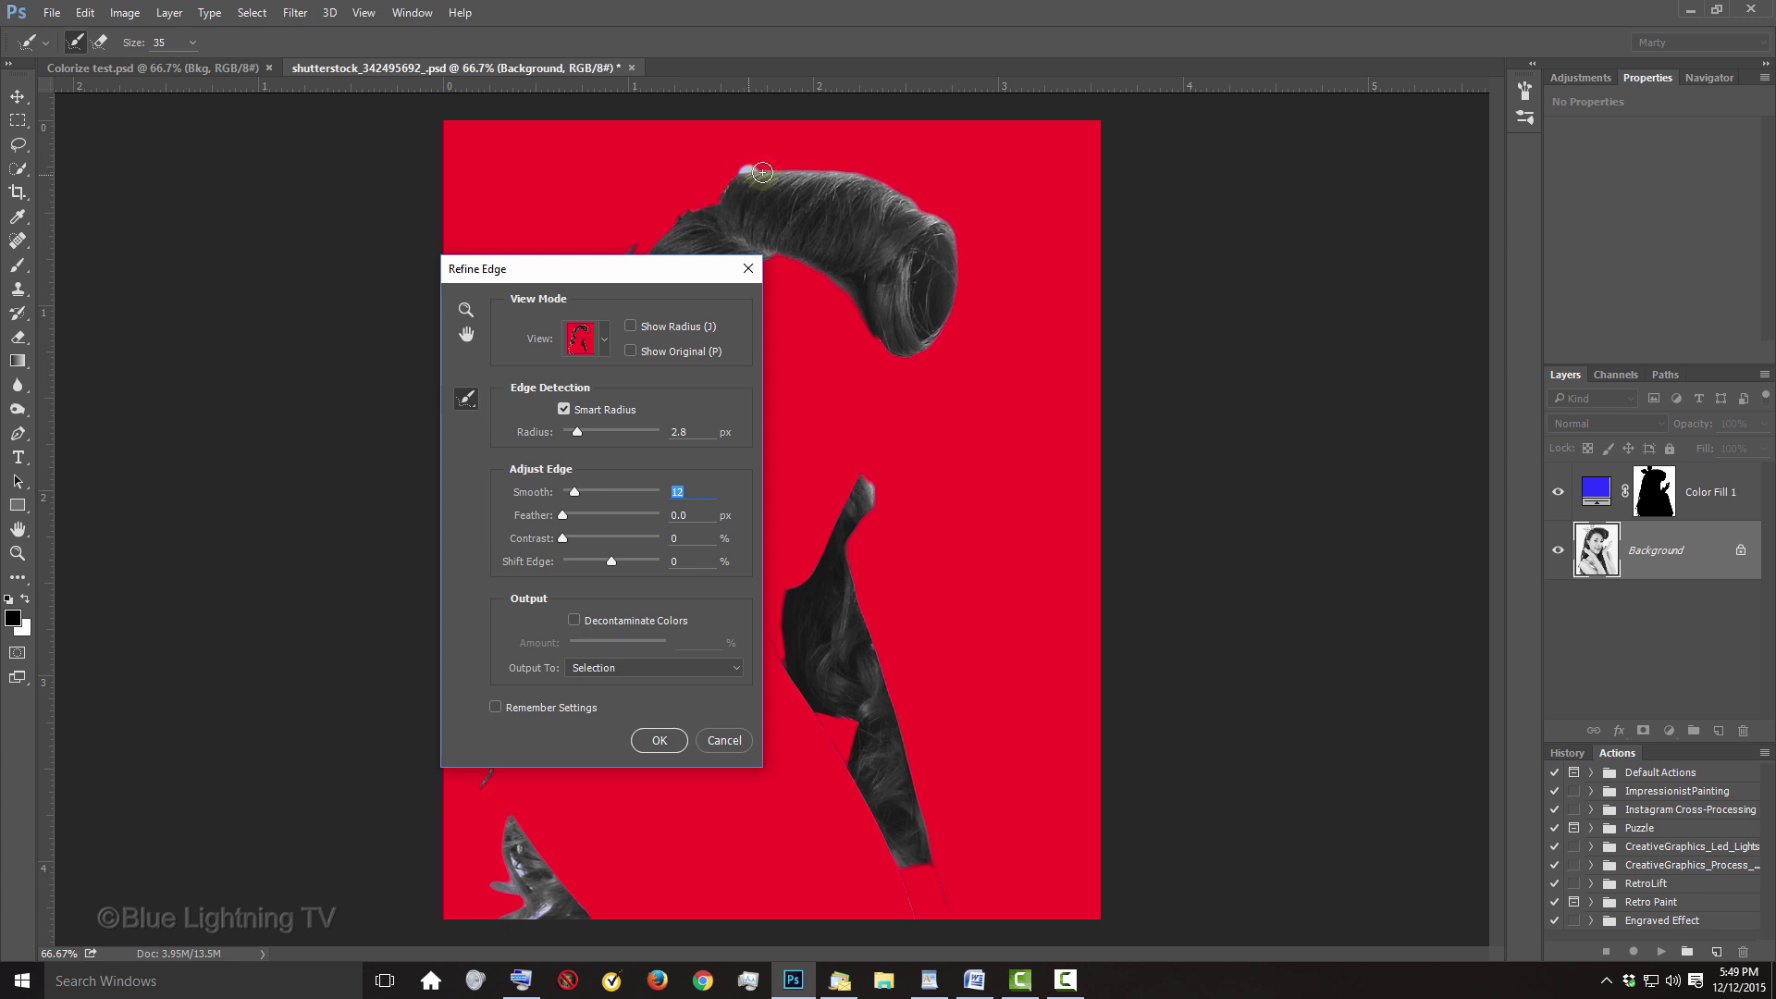
Brush-refine the hair edges at the bun, left side and near the hand, then apply.
{"action": "mouse_move", "coordinate": [762, 172]}
{"action": "left_mouse_down"}
{"action": "mouse_move", "coordinate": [911, 202]}
{"action": "mouse_move", "coordinate": [949, 275]}
{"action": "mouse_move", "coordinate": [928, 344]}
{"action": "mouse_move", "coordinate": [941, 218]}
{"action": "mouse_move", "coordinate": [926, 303]}
{"action": "left_mouse_up"}
{"action": "left_click_drag", "start_coordinate": [650, 268], "coordinate": [1013, 276]}
{"action": "left_click_drag", "start_coordinate": [597, 273], "coordinate": [517, 675]}
{"action": "mouse_move", "coordinate": [506, 758]}
{"action": "left_mouse_down"}
{"action": "mouse_move", "coordinate": [517, 865]}
{"action": "mouse_move", "coordinate": [494, 856]}
{"action": "mouse_move", "coordinate": [542, 892]}
{"action": "left_mouse_up"}
{"action": "left_click", "coordinate": [1023, 749]}
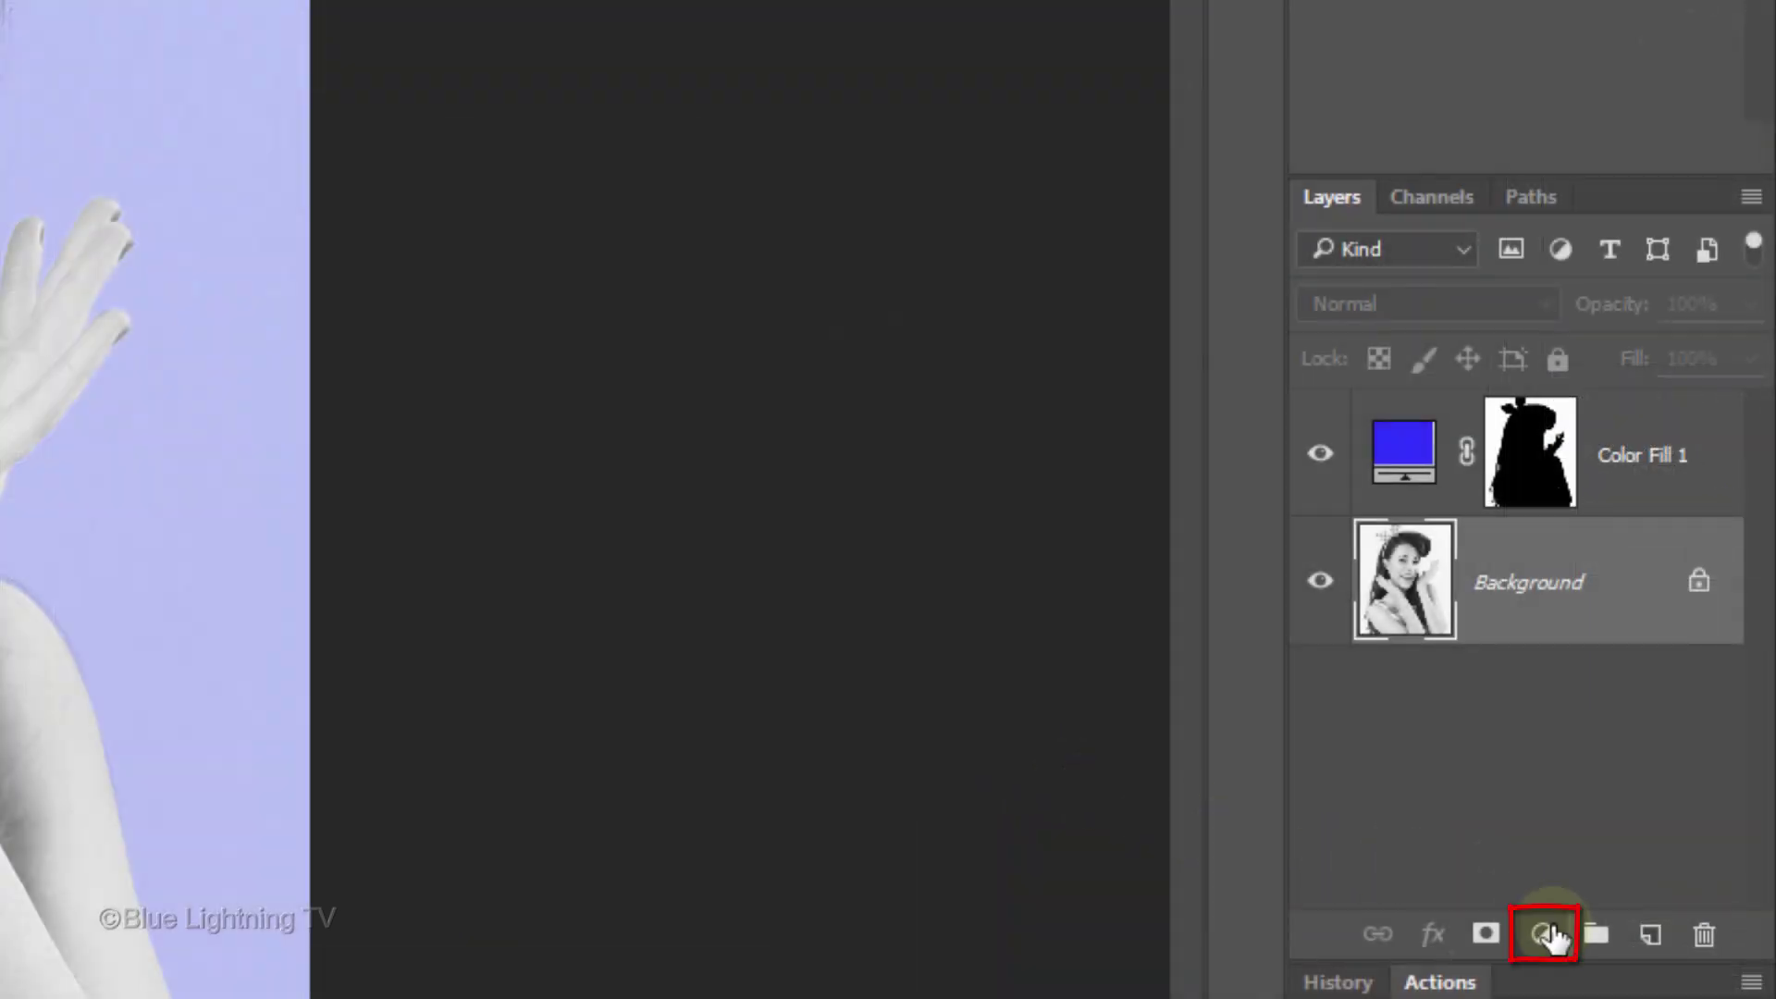
Add a Solid Color fill layer in brown 5B2700 masked to the hair.
{"action": "left_click", "coordinate": [1543, 935]}
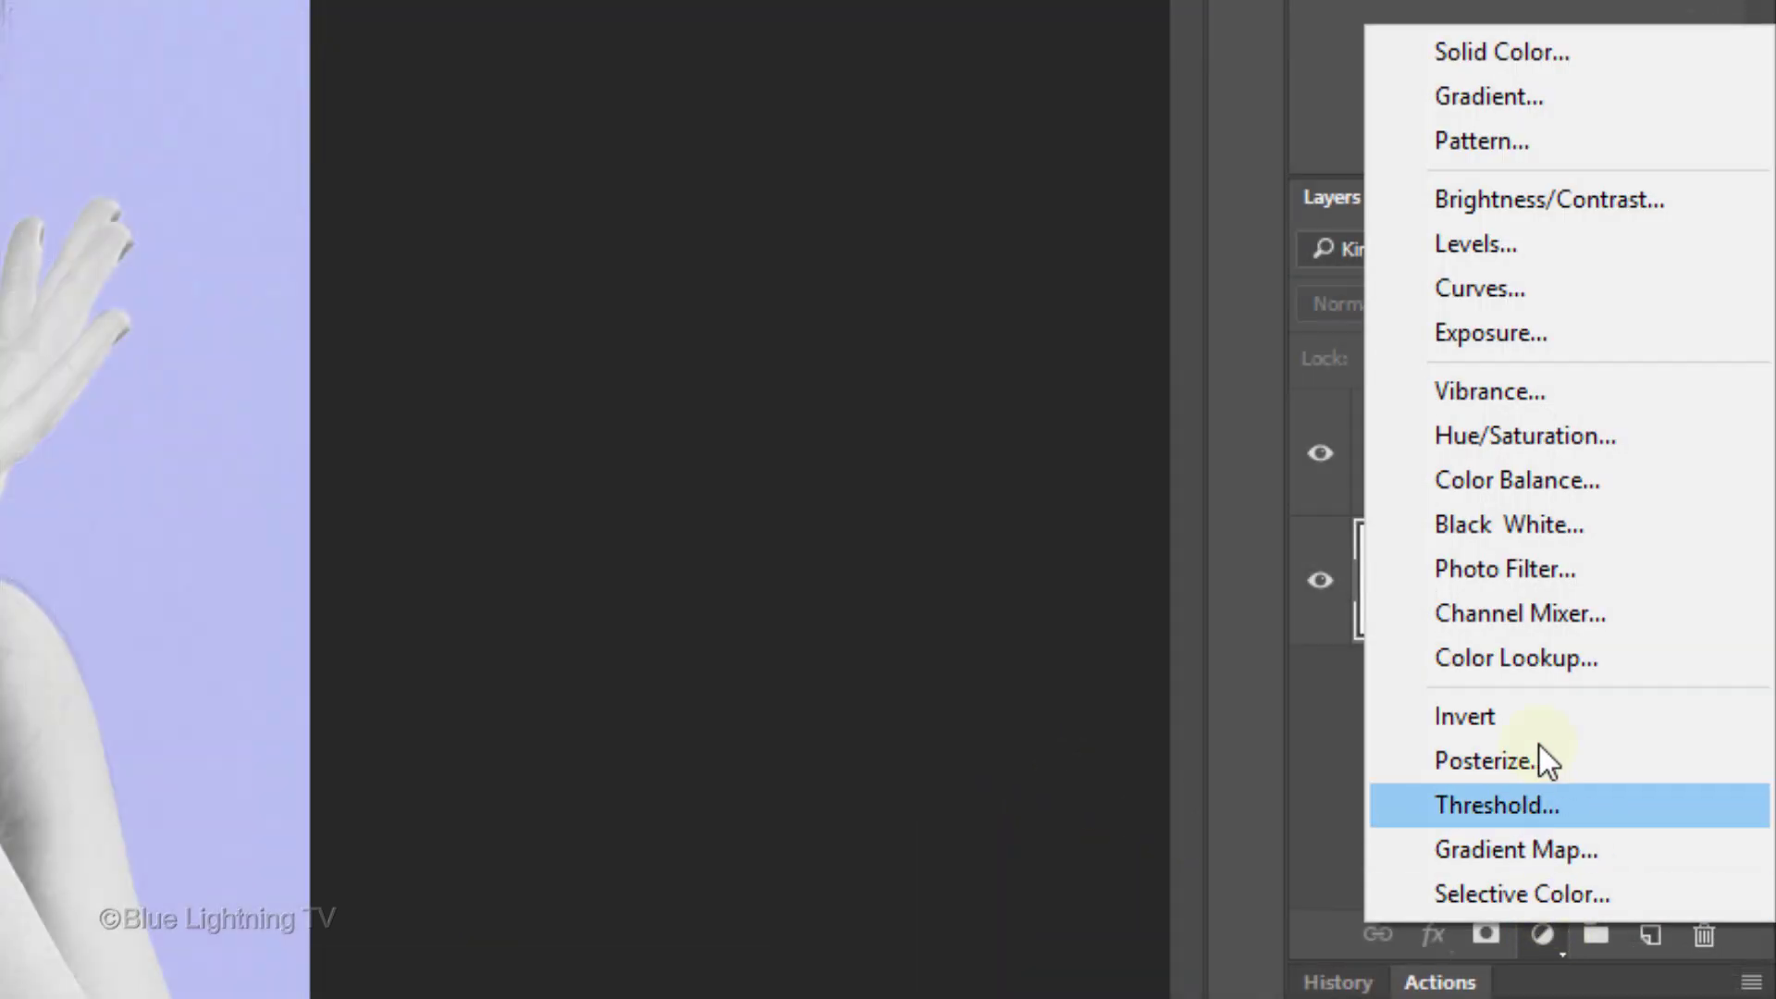
{"action": "left_click", "coordinate": [1524, 53]}
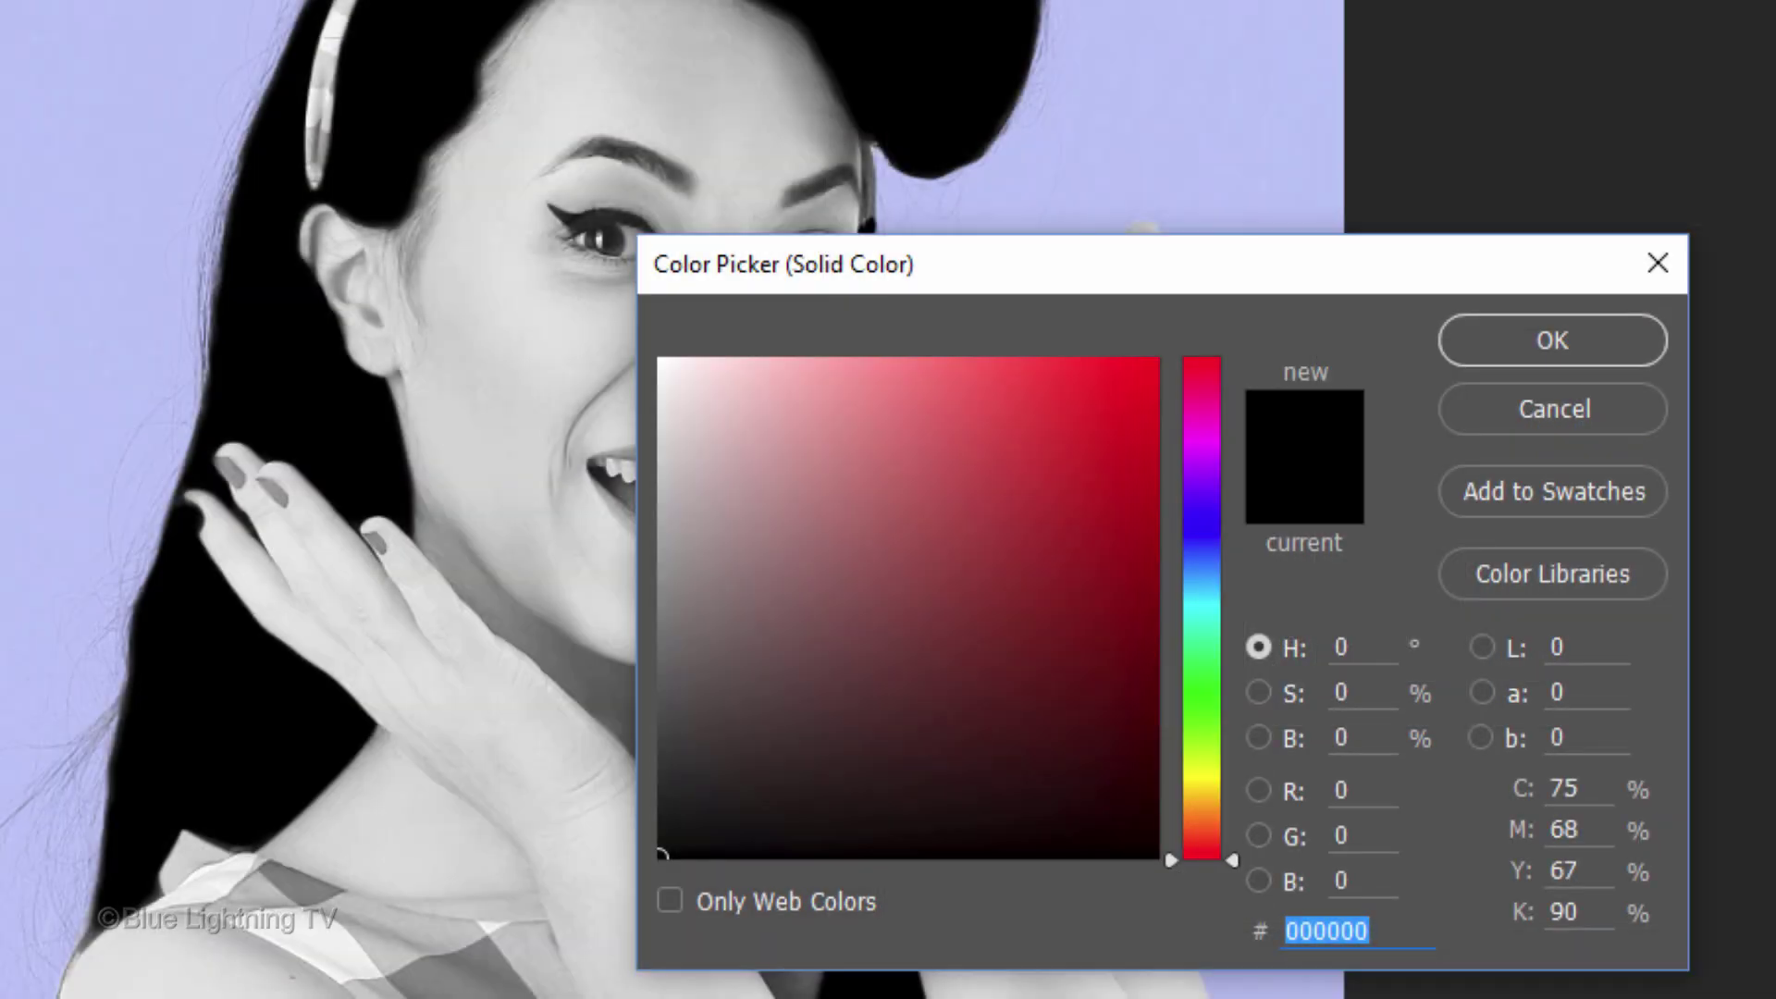
{"action": "type", "text": "5B2700"}
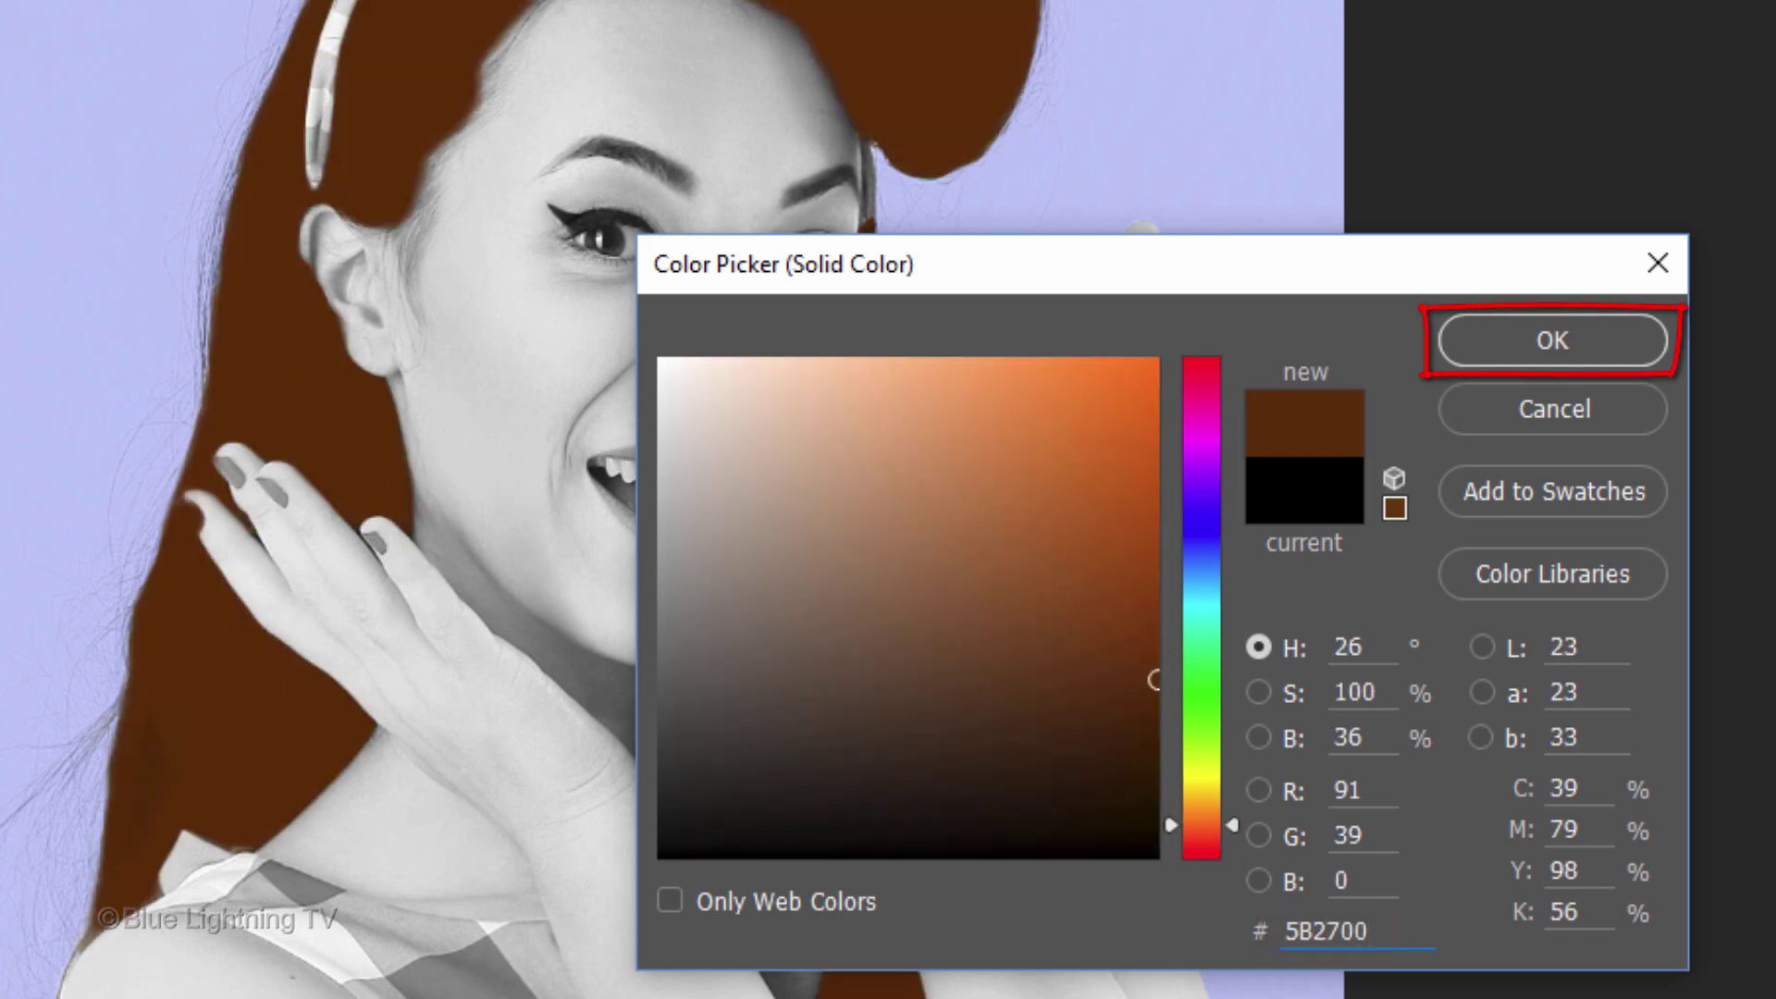
{"action": "key", "text": "Return"}
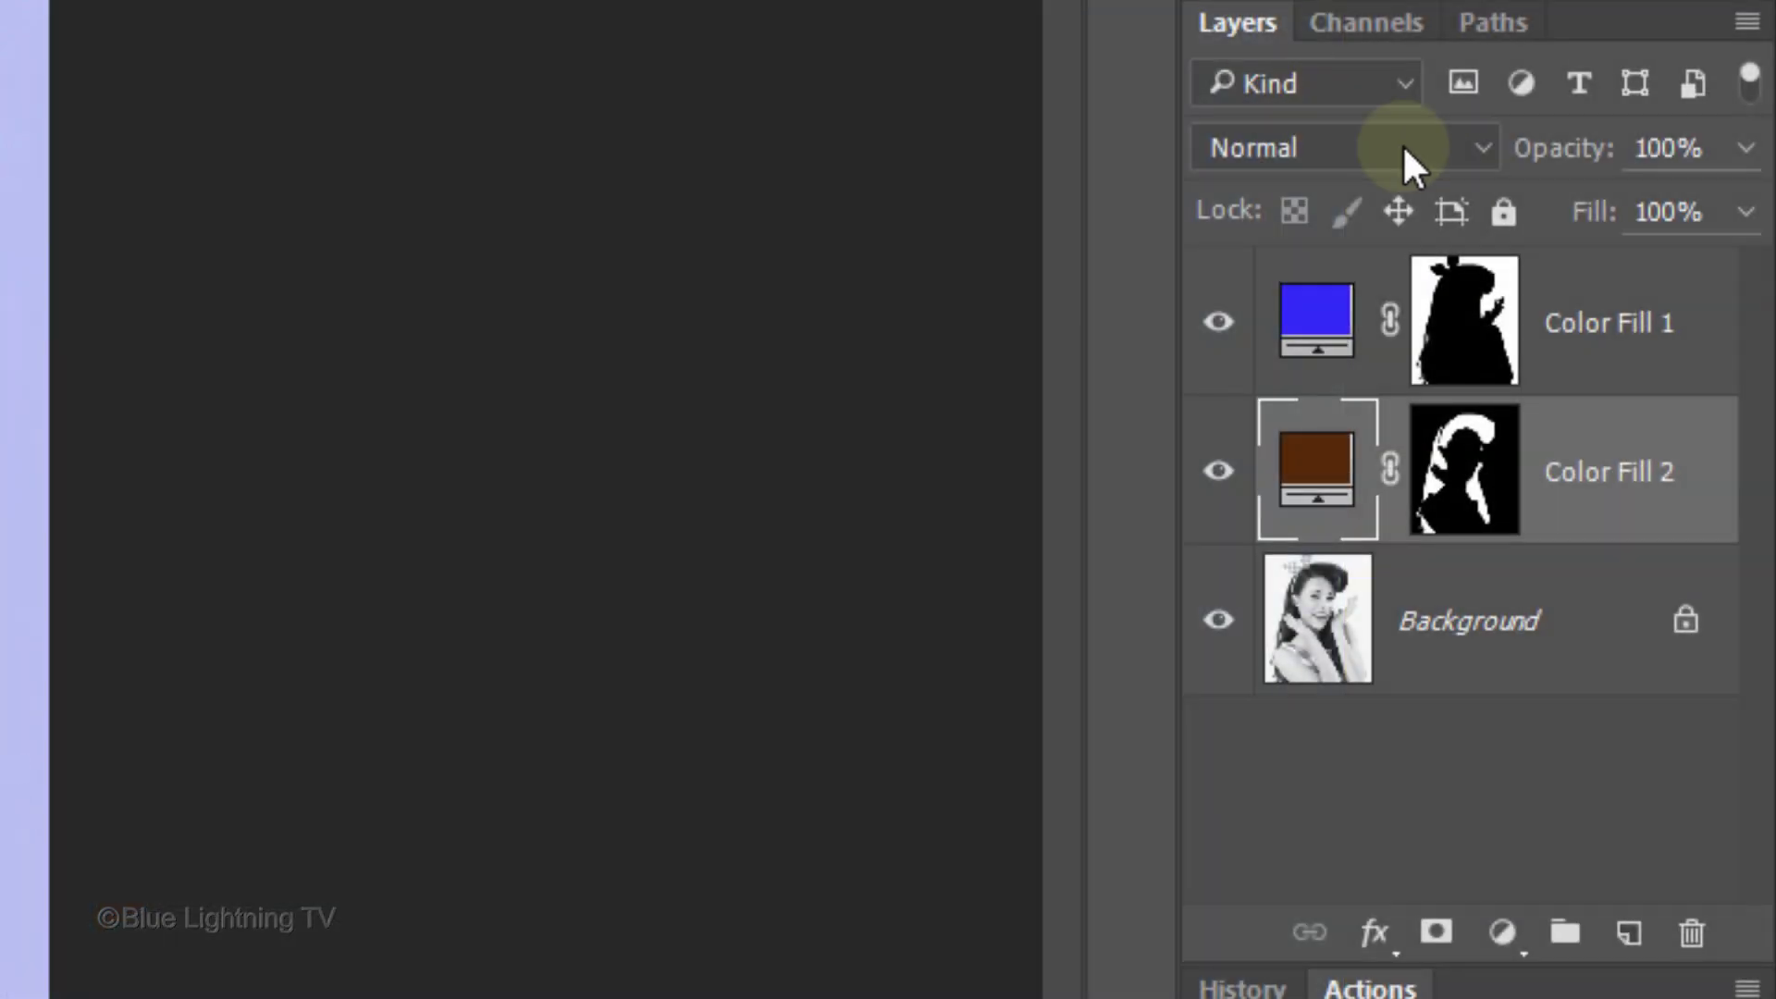
Set Color Fill 2 to Color blend mode at 37% opacity, then select the Background layer.
{"action": "left_click", "coordinate": [1402, 146]}
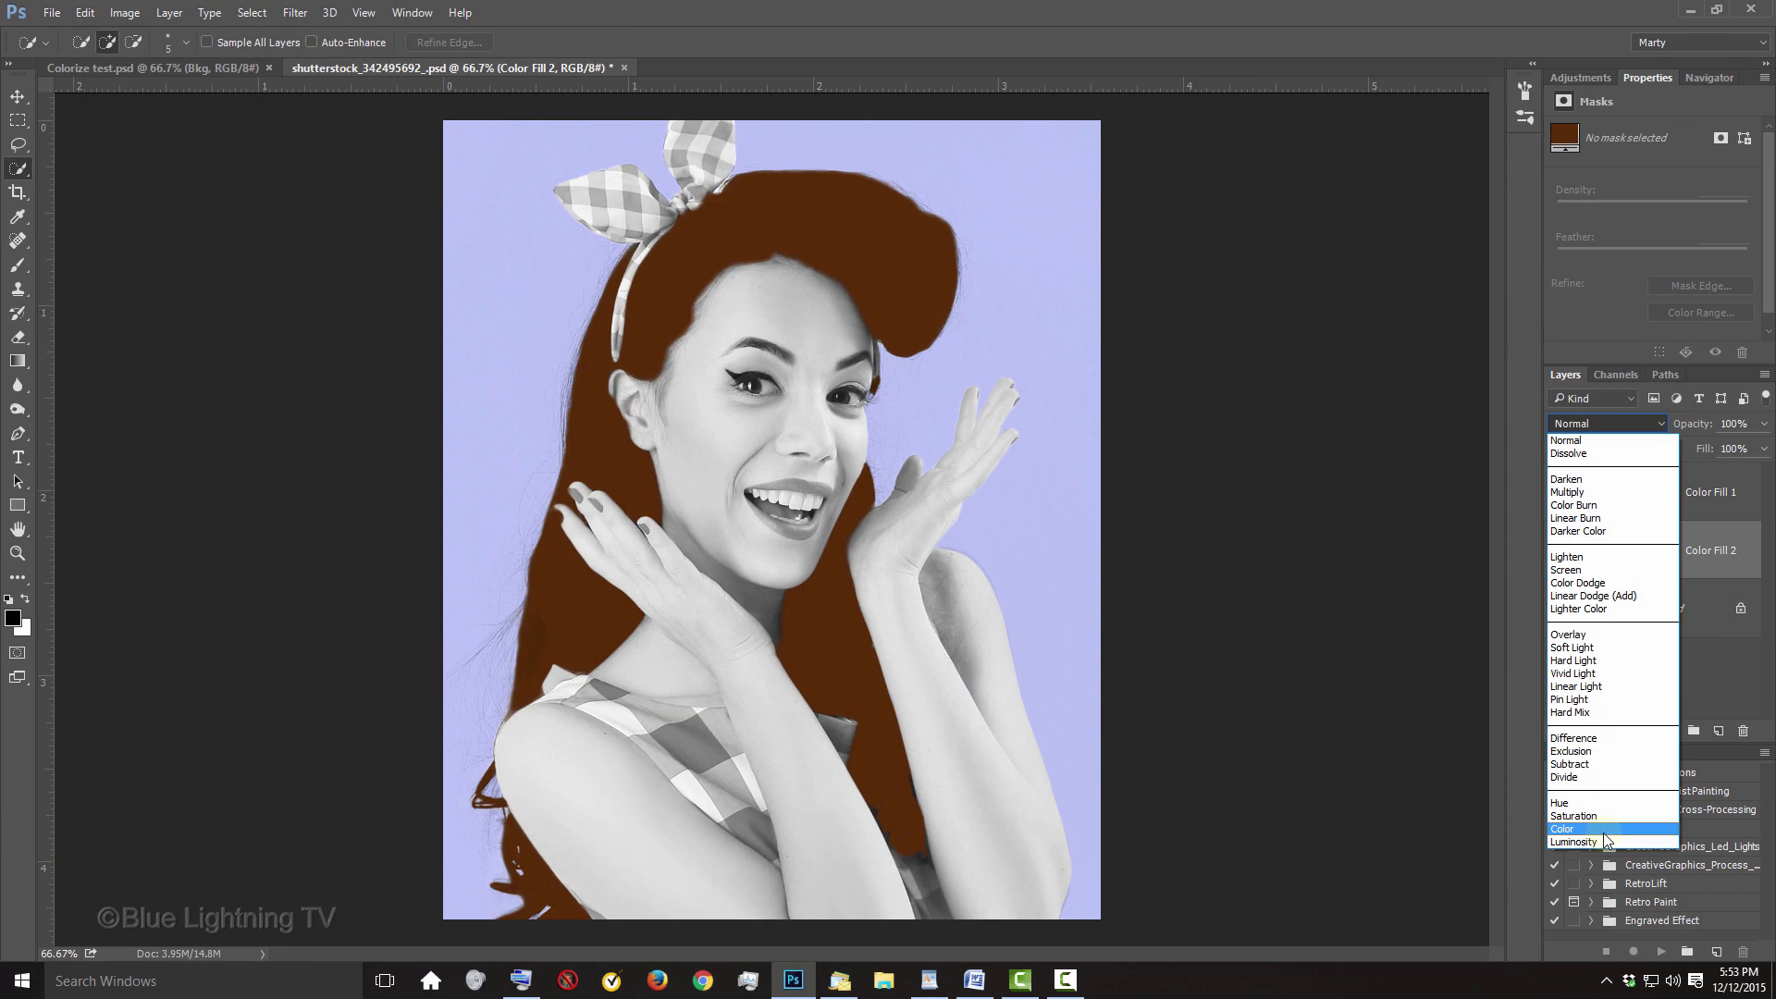
{"action": "left_click", "coordinate": [909, 687]}
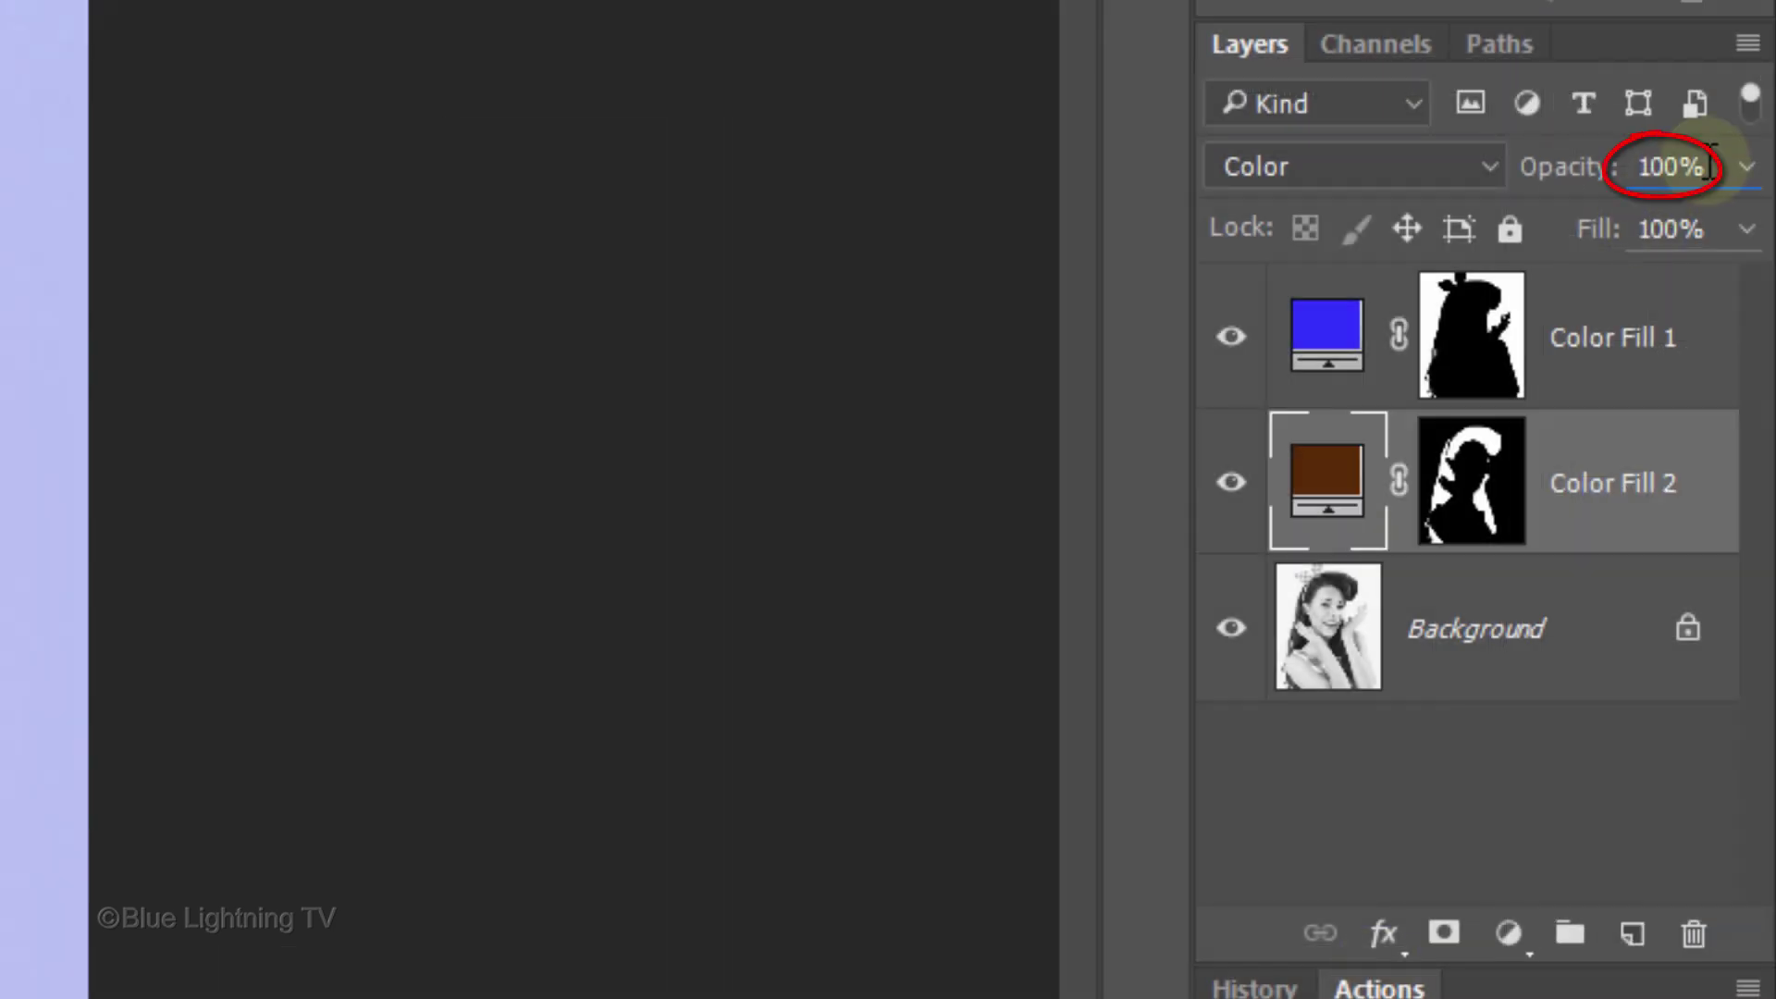
{"action": "left_click_drag", "start_coordinate": [1709, 167], "coordinate": [1600, 164]}
{"action": "type", "text": "37"}
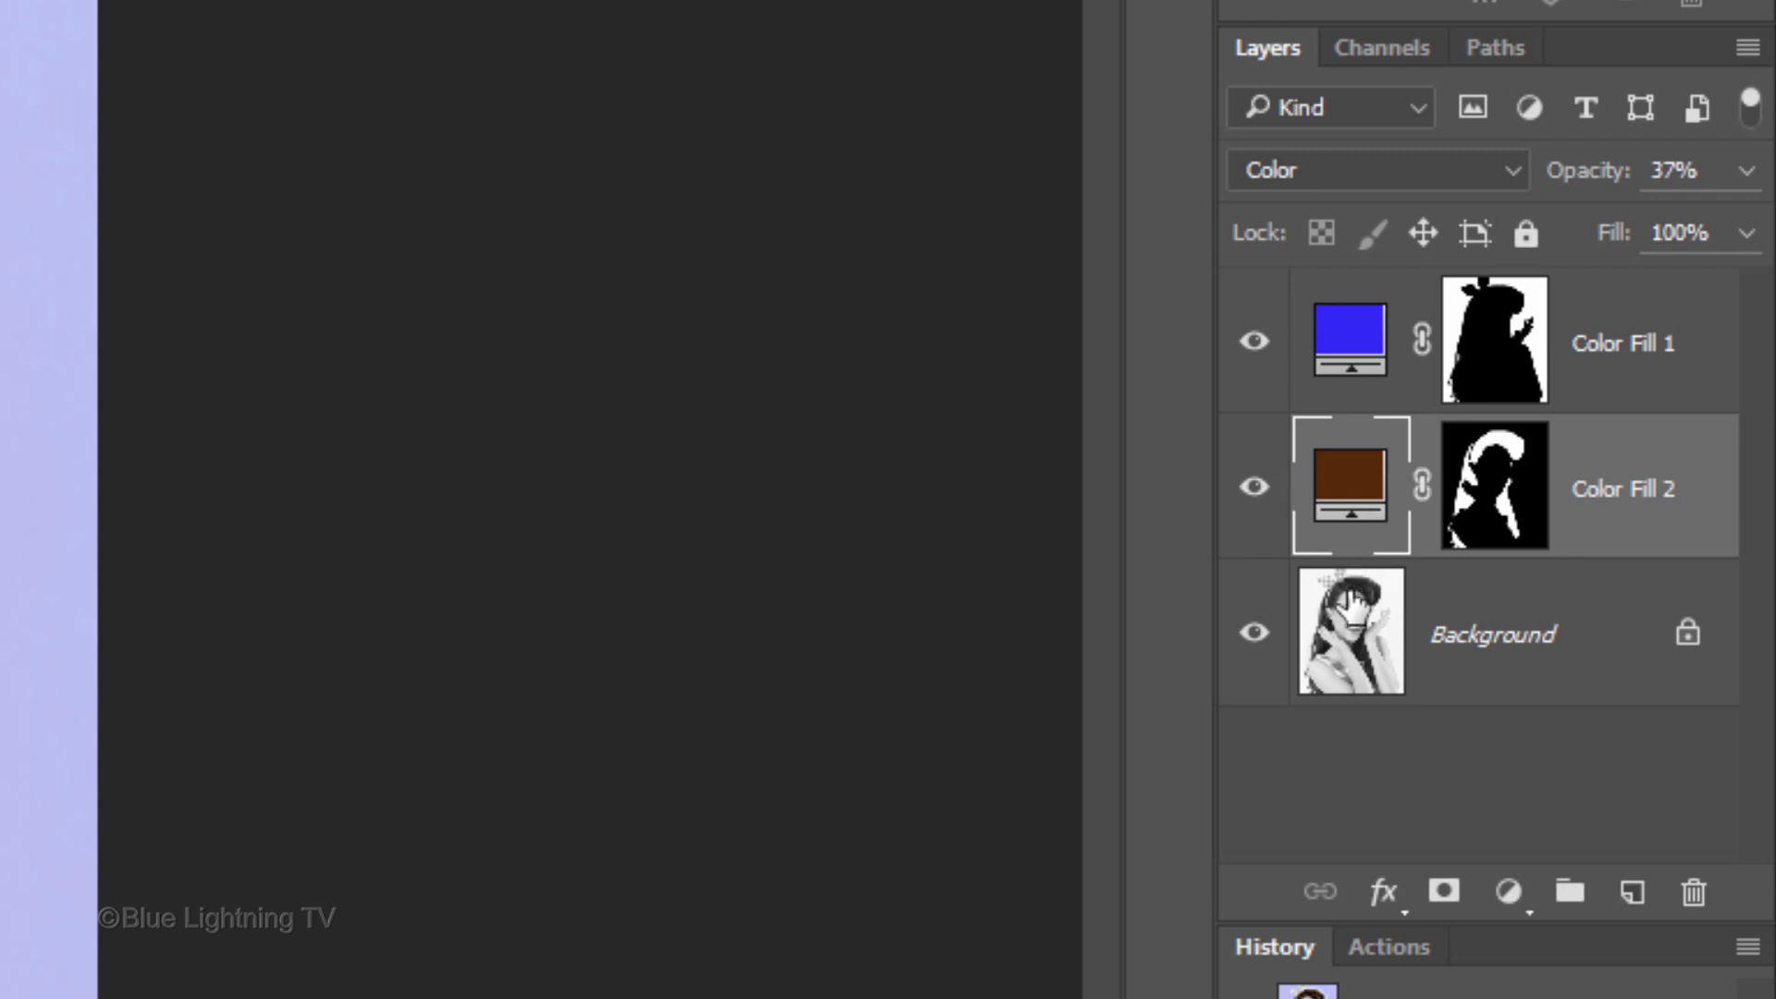
{"action": "left_click", "coordinate": [1351, 632]}
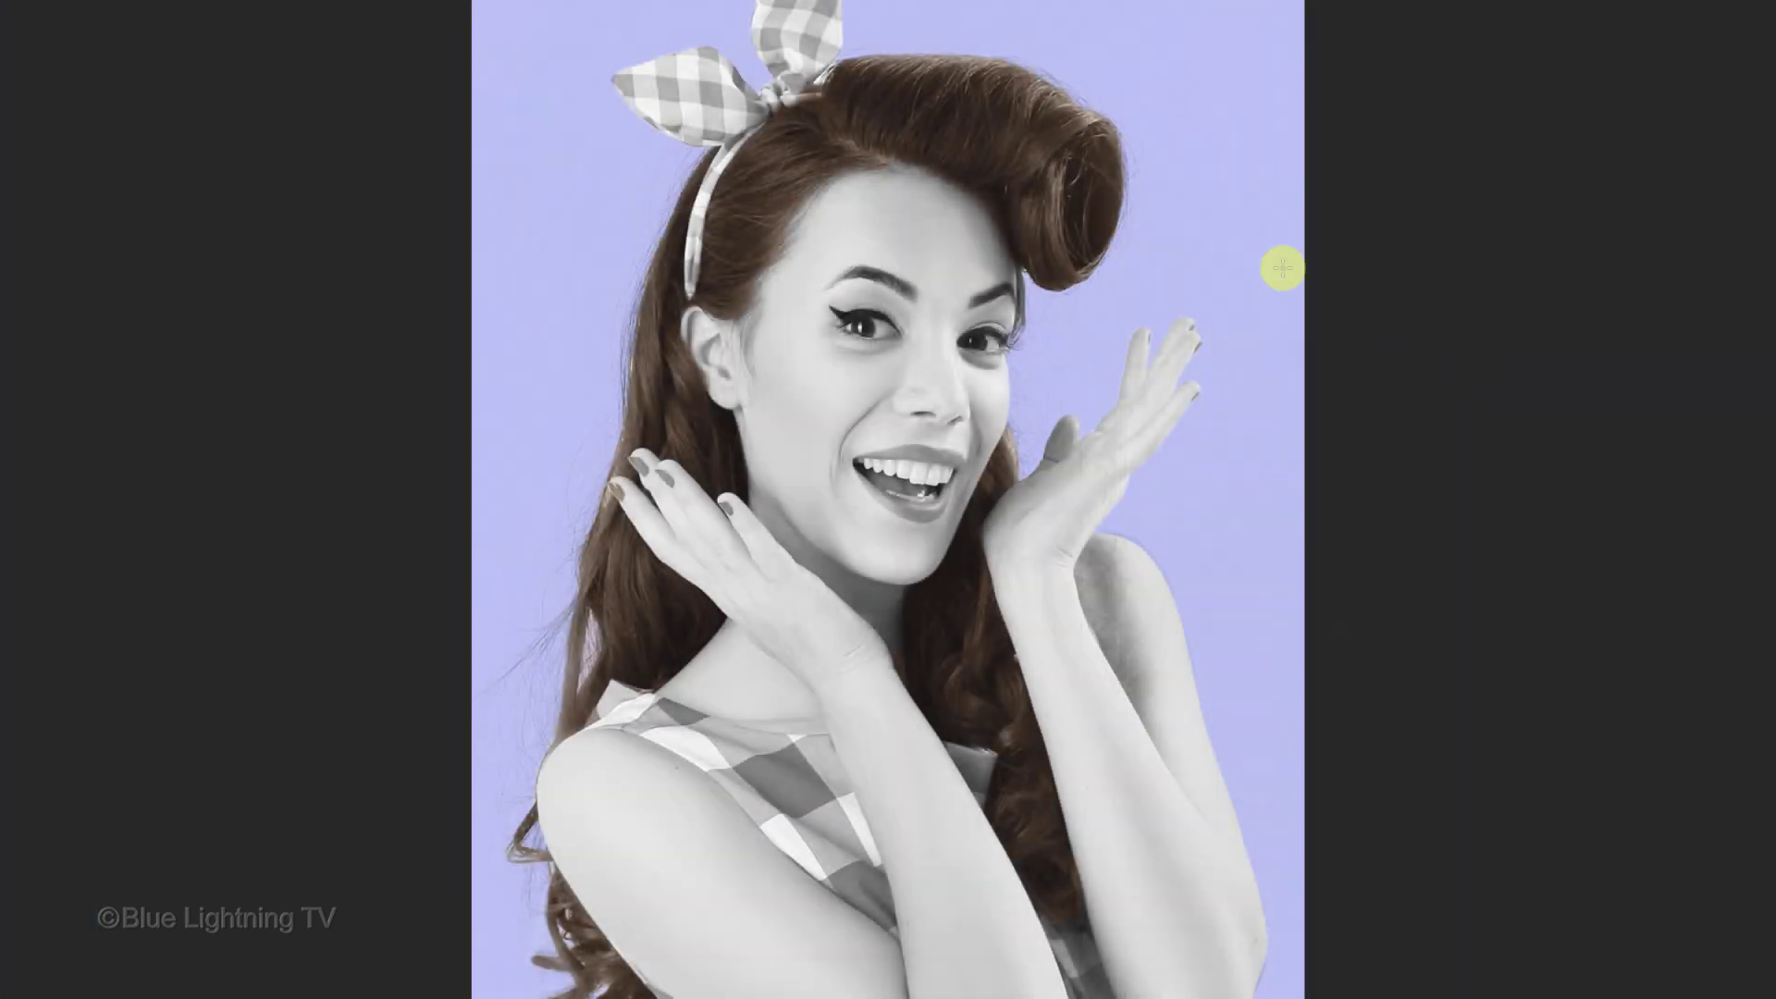
Quick-select the hair bow and gingham dress, then apply Refine Edge to the selection.
{"action": "mouse_move", "coordinate": [817, 32]}
{"action": "left_mouse_down"}
{"action": "mouse_move", "coordinate": [753, 23]}
{"action": "mouse_move", "coordinate": [772, 97]}
{"action": "mouse_move", "coordinate": [690, 61]}
{"action": "mouse_move", "coordinate": [620, 79]}
{"action": "mouse_move", "coordinate": [727, 148]}
{"action": "mouse_move", "coordinate": [697, 278]}
{"action": "left_mouse_up"}
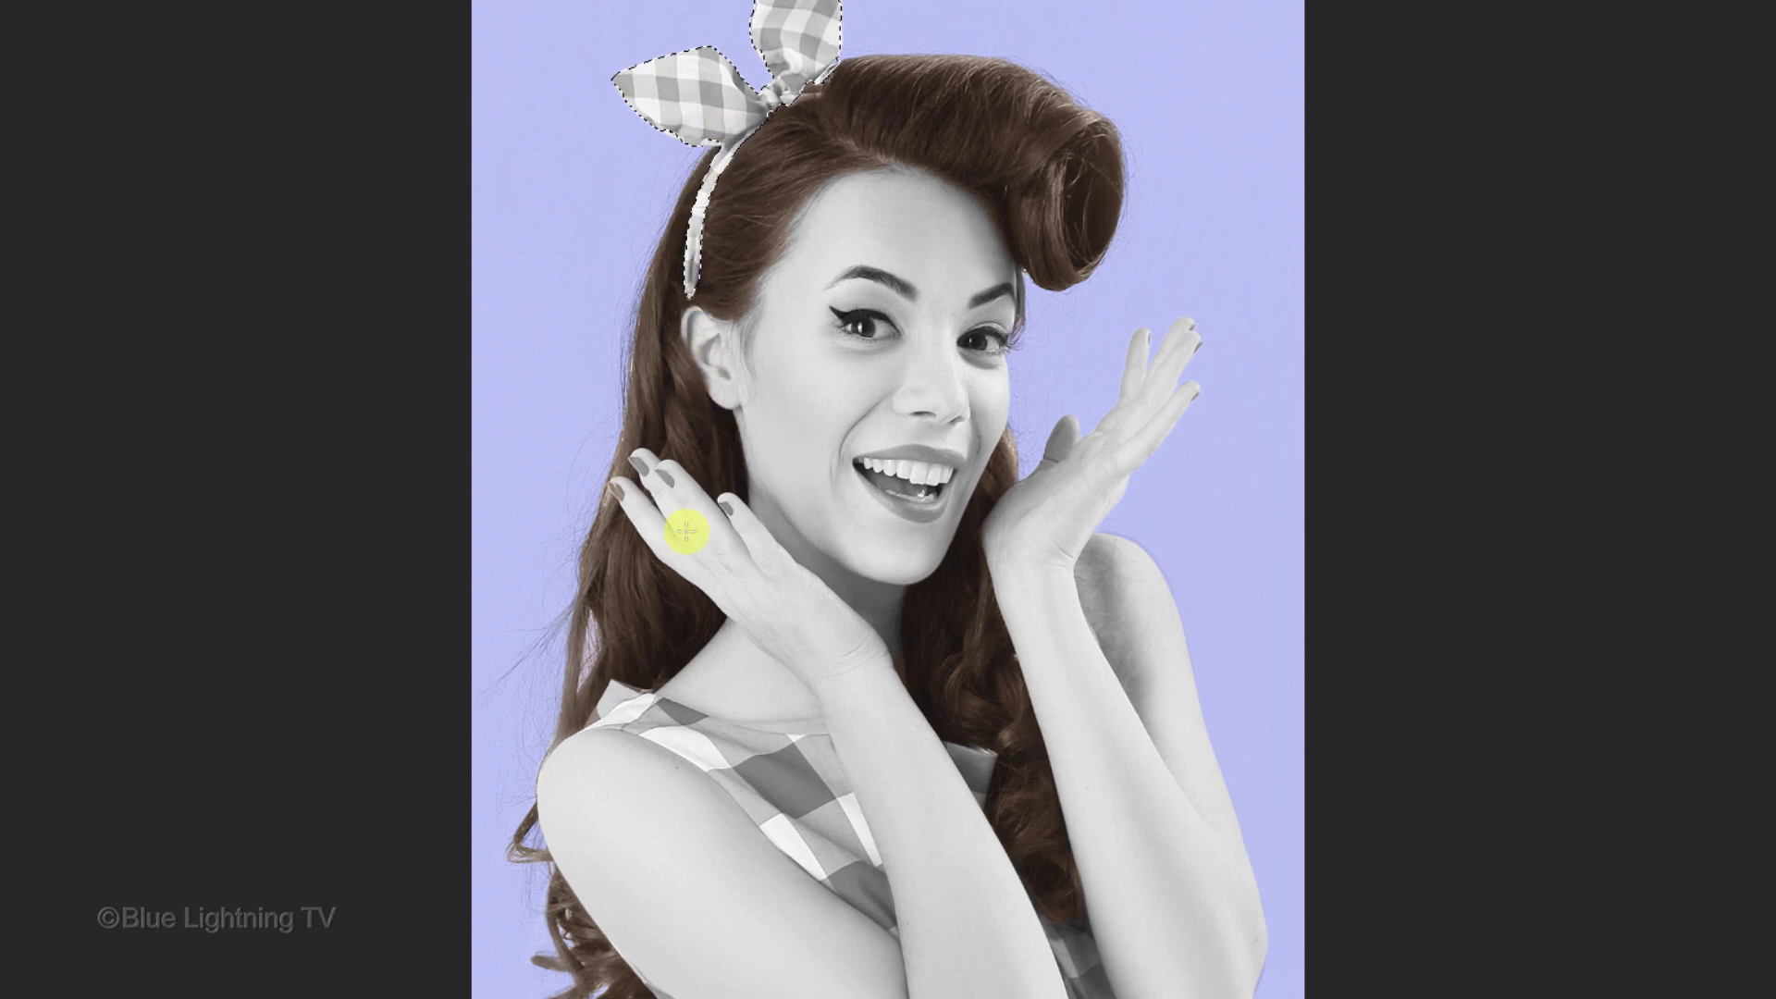
{"action": "mouse_move", "coordinate": [605, 713]}
{"action": "left_mouse_down"}
{"action": "mouse_move", "coordinate": [668, 708]}
{"action": "mouse_move", "coordinate": [840, 790]}
{"action": "mouse_move", "coordinate": [722, 779]}
{"action": "mouse_move", "coordinate": [620, 701]}
{"action": "mouse_move", "coordinate": [855, 673]}
{"action": "mouse_move", "coordinate": [861, 598]}
{"action": "mouse_move", "coordinate": [646, 511]}
{"action": "mouse_move", "coordinate": [937, 939]}
{"action": "mouse_move", "coordinate": [926, 702]}
{"action": "mouse_move", "coordinate": [1086, 978]}
{"action": "mouse_move", "coordinate": [1072, 989]}
{"action": "mouse_move", "coordinate": [950, 743]}
{"action": "left_mouse_up"}
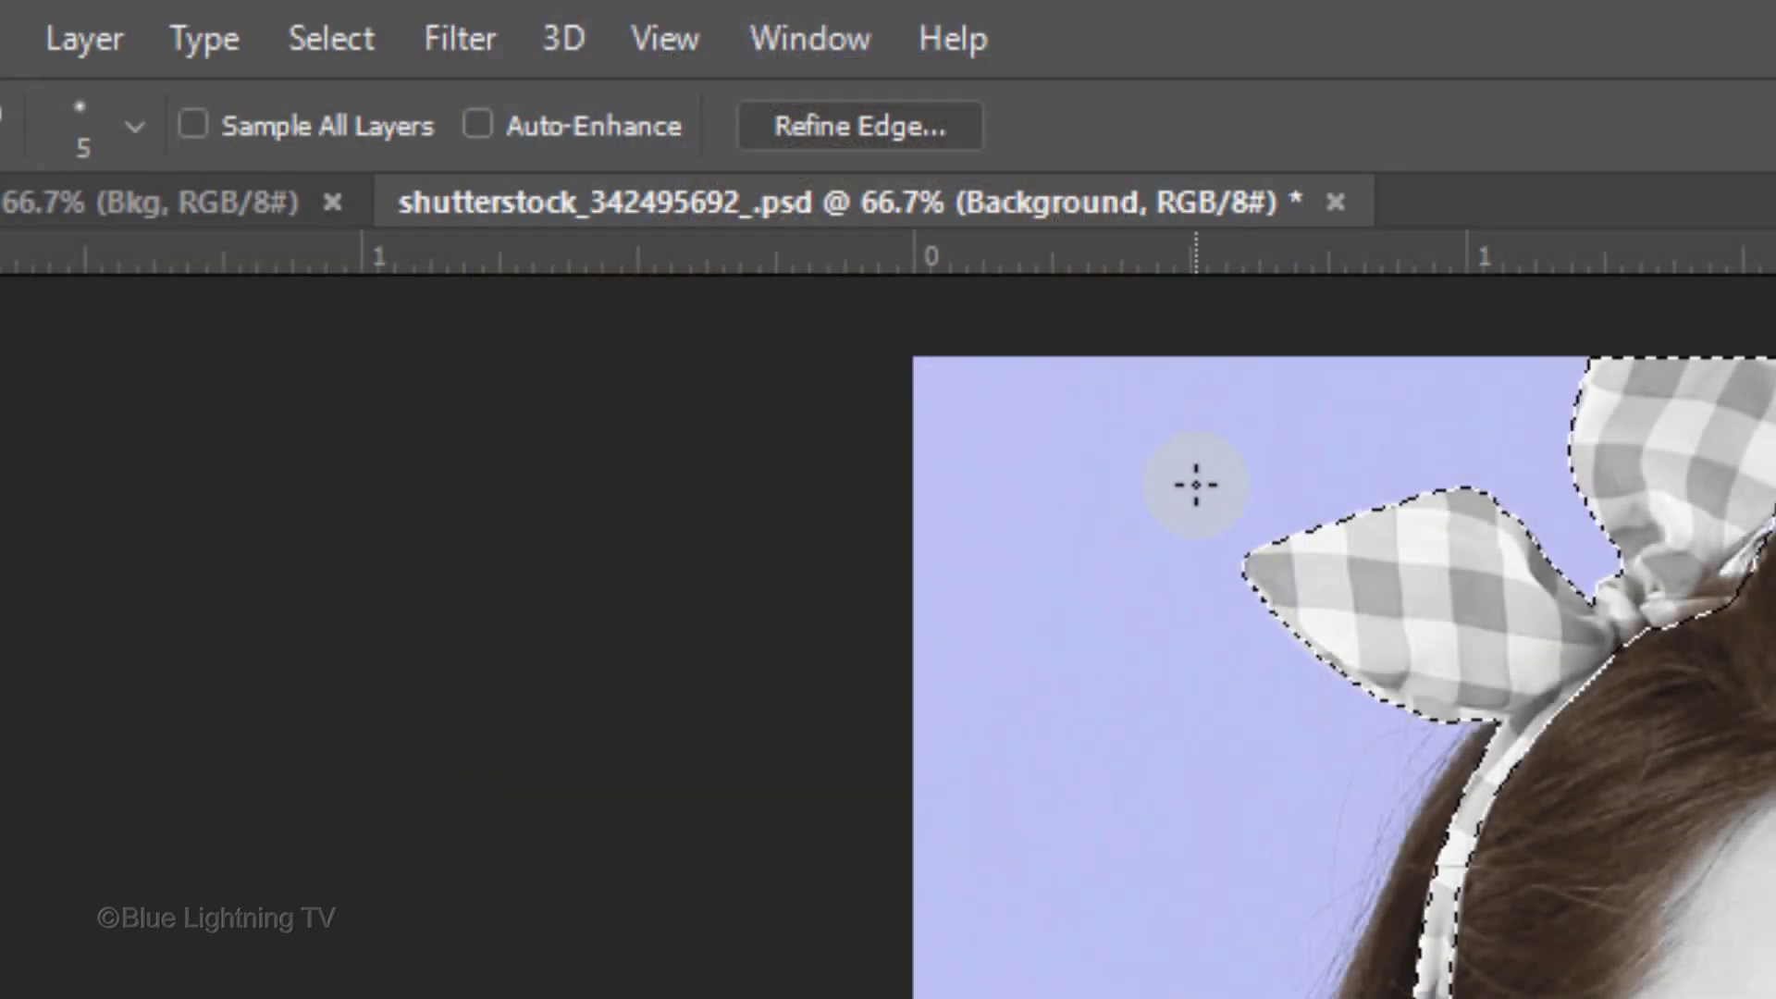
{"action": "left_click", "coordinate": [931, 122]}
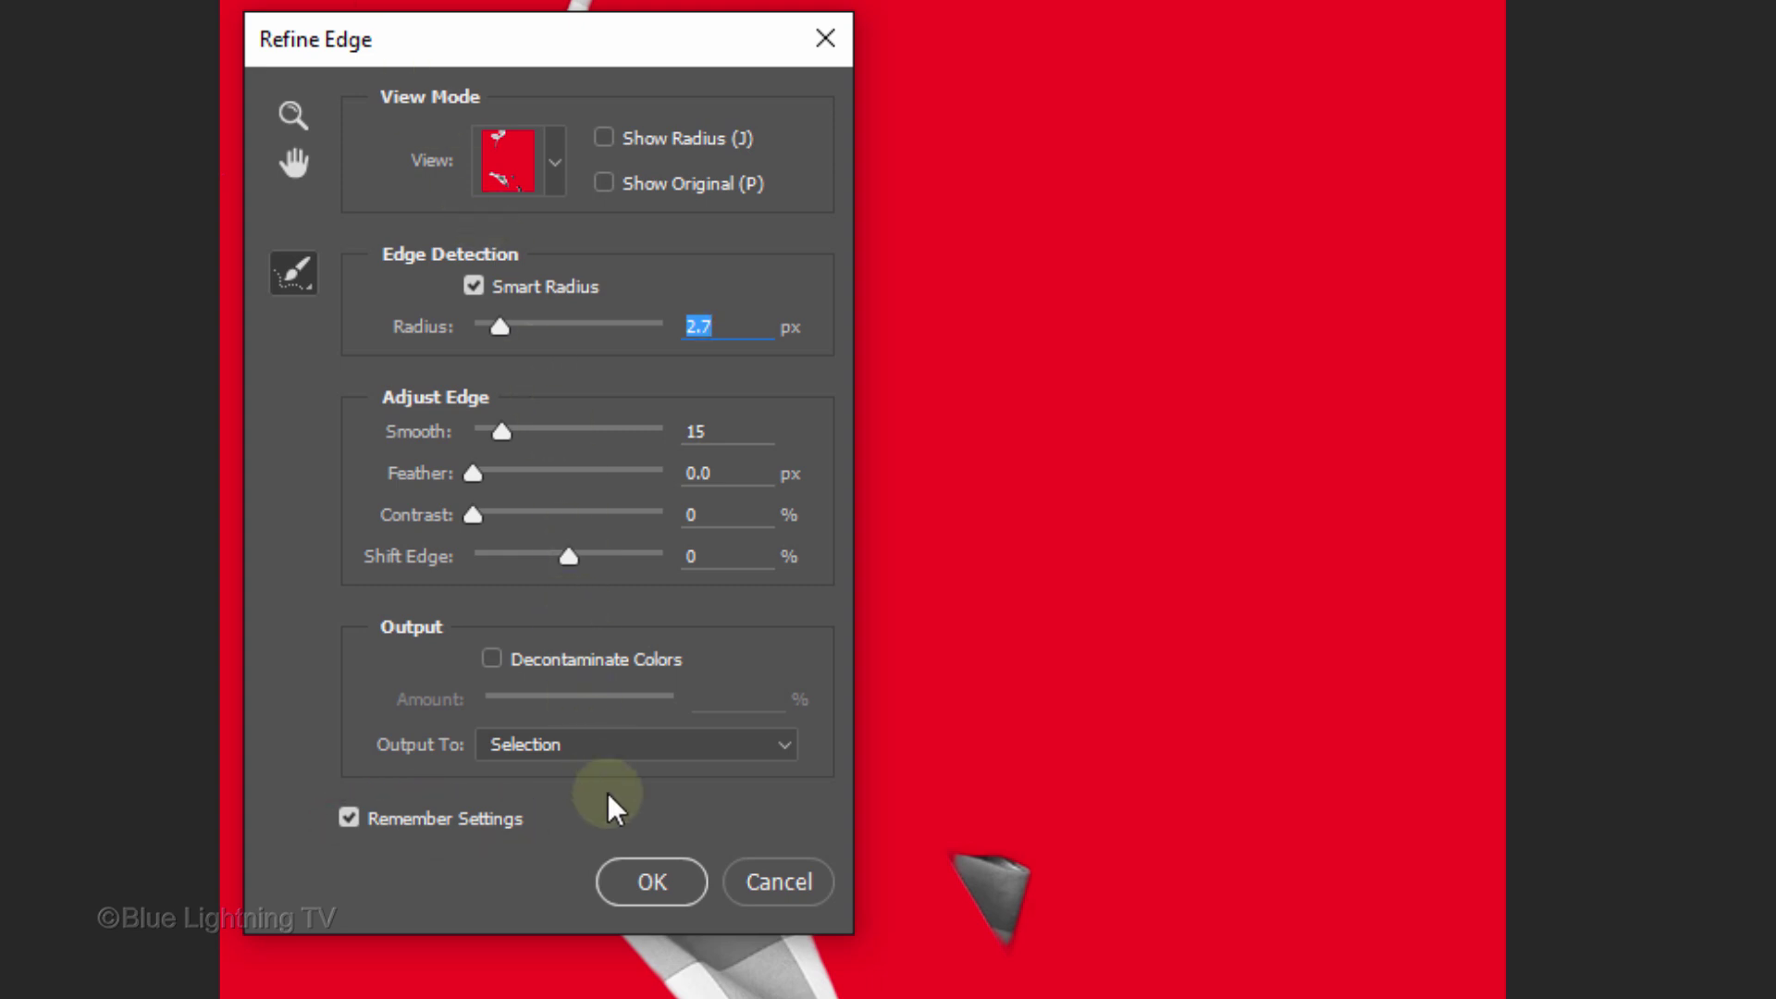
{"action": "left_click", "coordinate": [633, 883]}
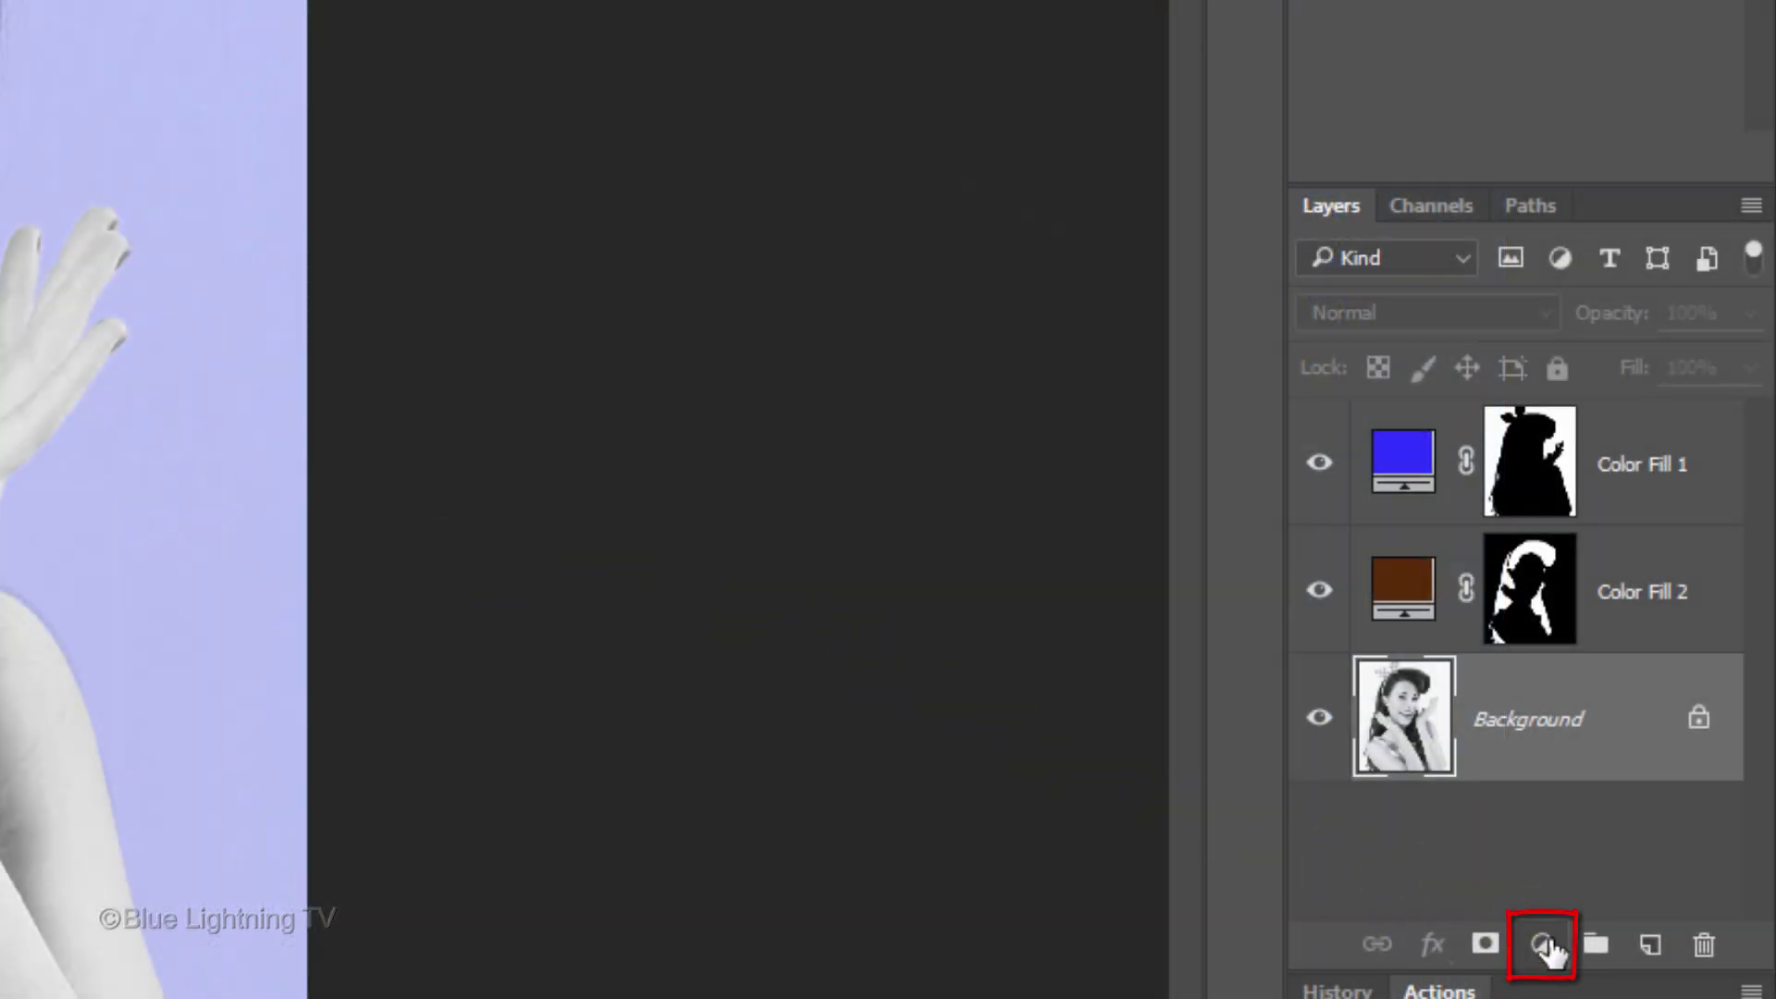
Create a Solid Color fill layer in red FF0000 for the bow, headband and dress, blended in Overlay.
{"action": "left_click", "coordinate": [1542, 944]}
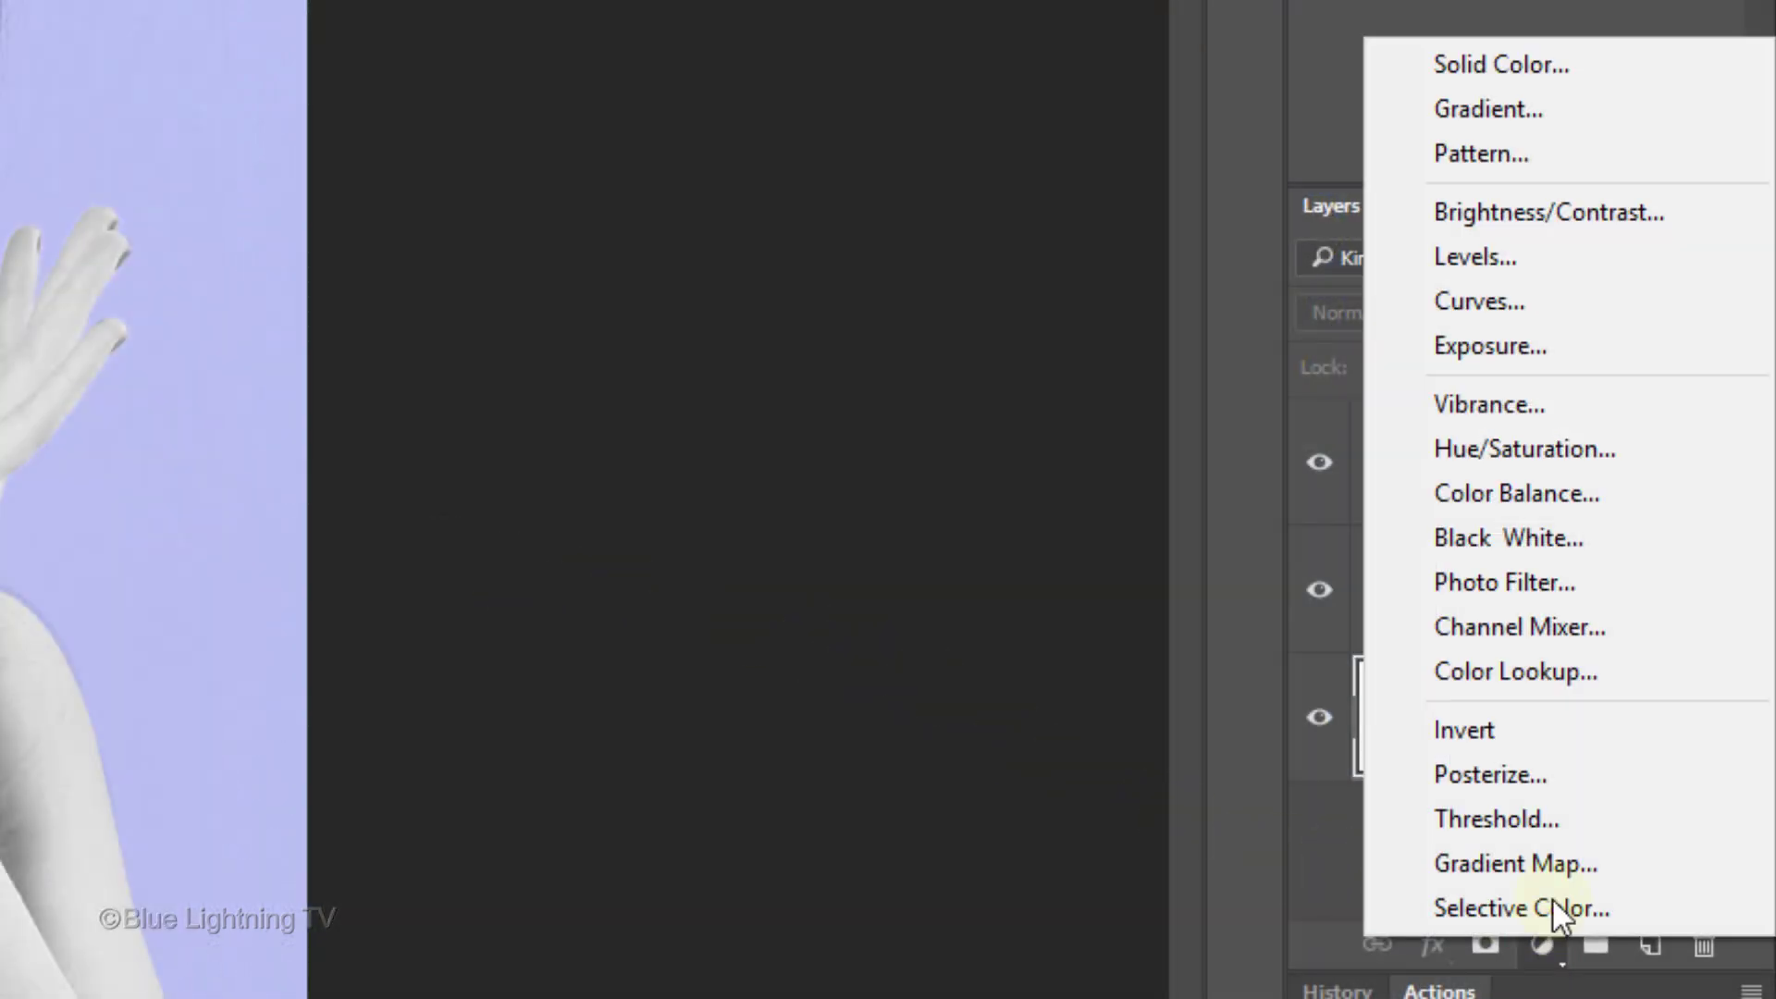
{"action": "left_click", "coordinate": [1413, 62]}
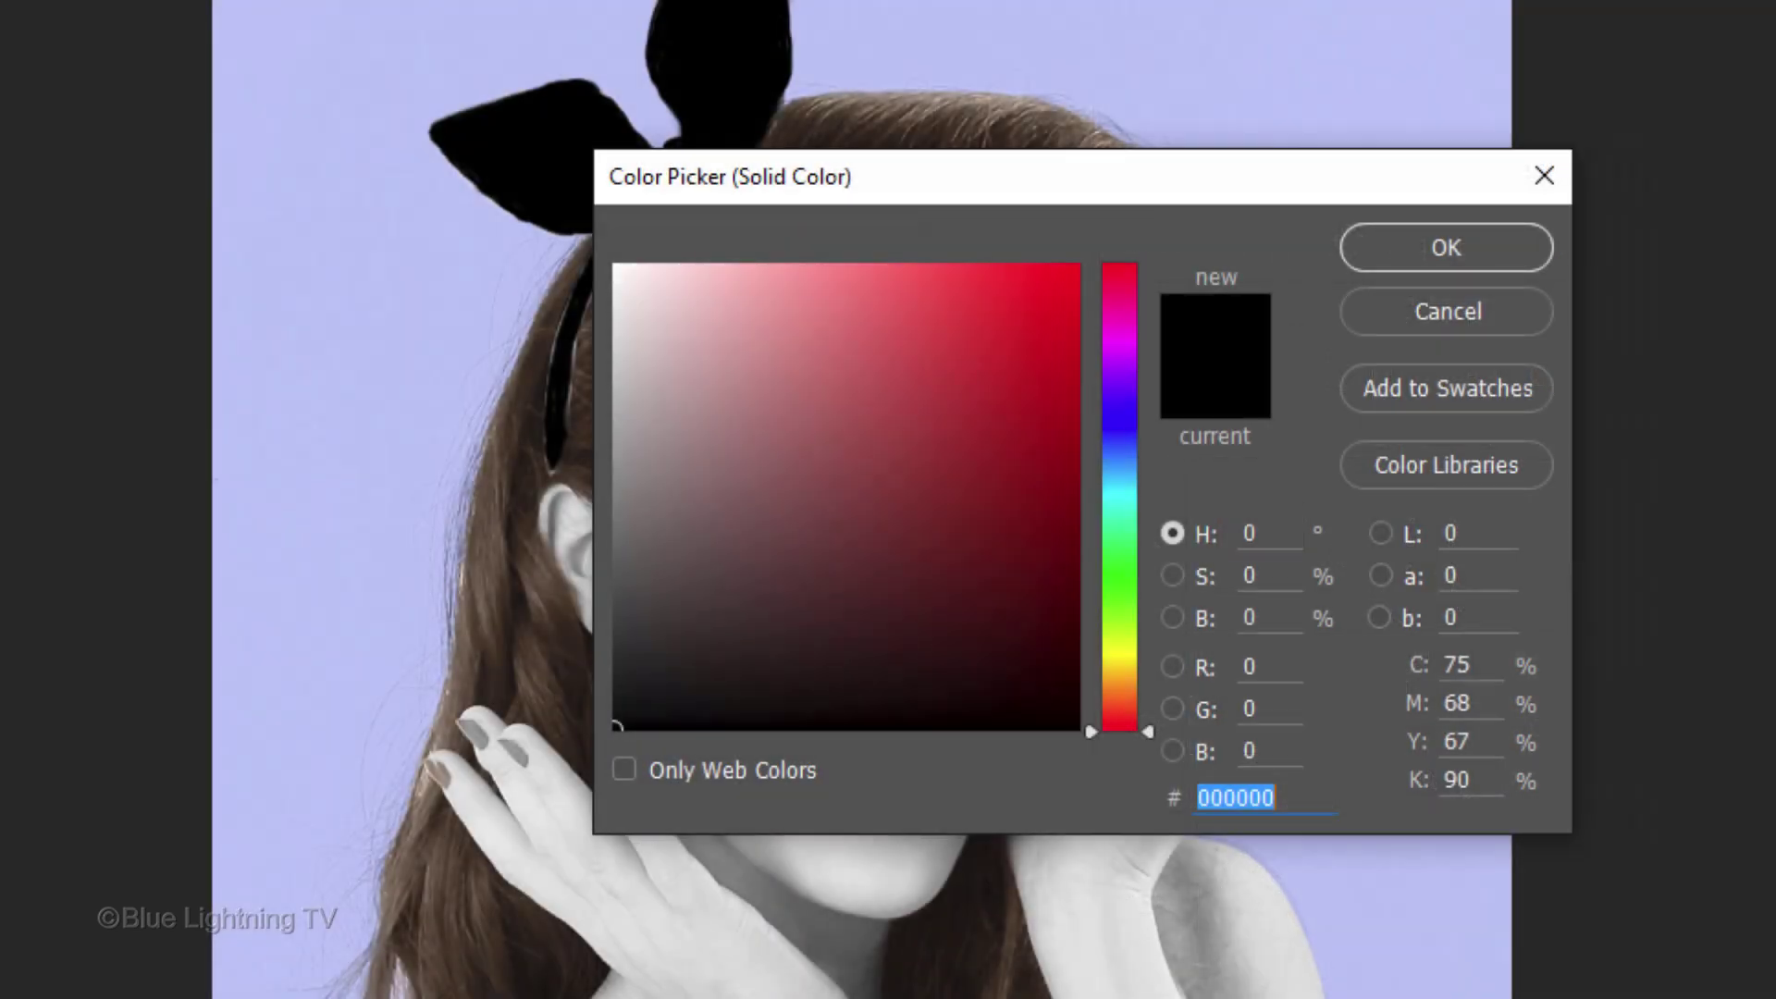
{"action": "type", "text": "FF0000"}
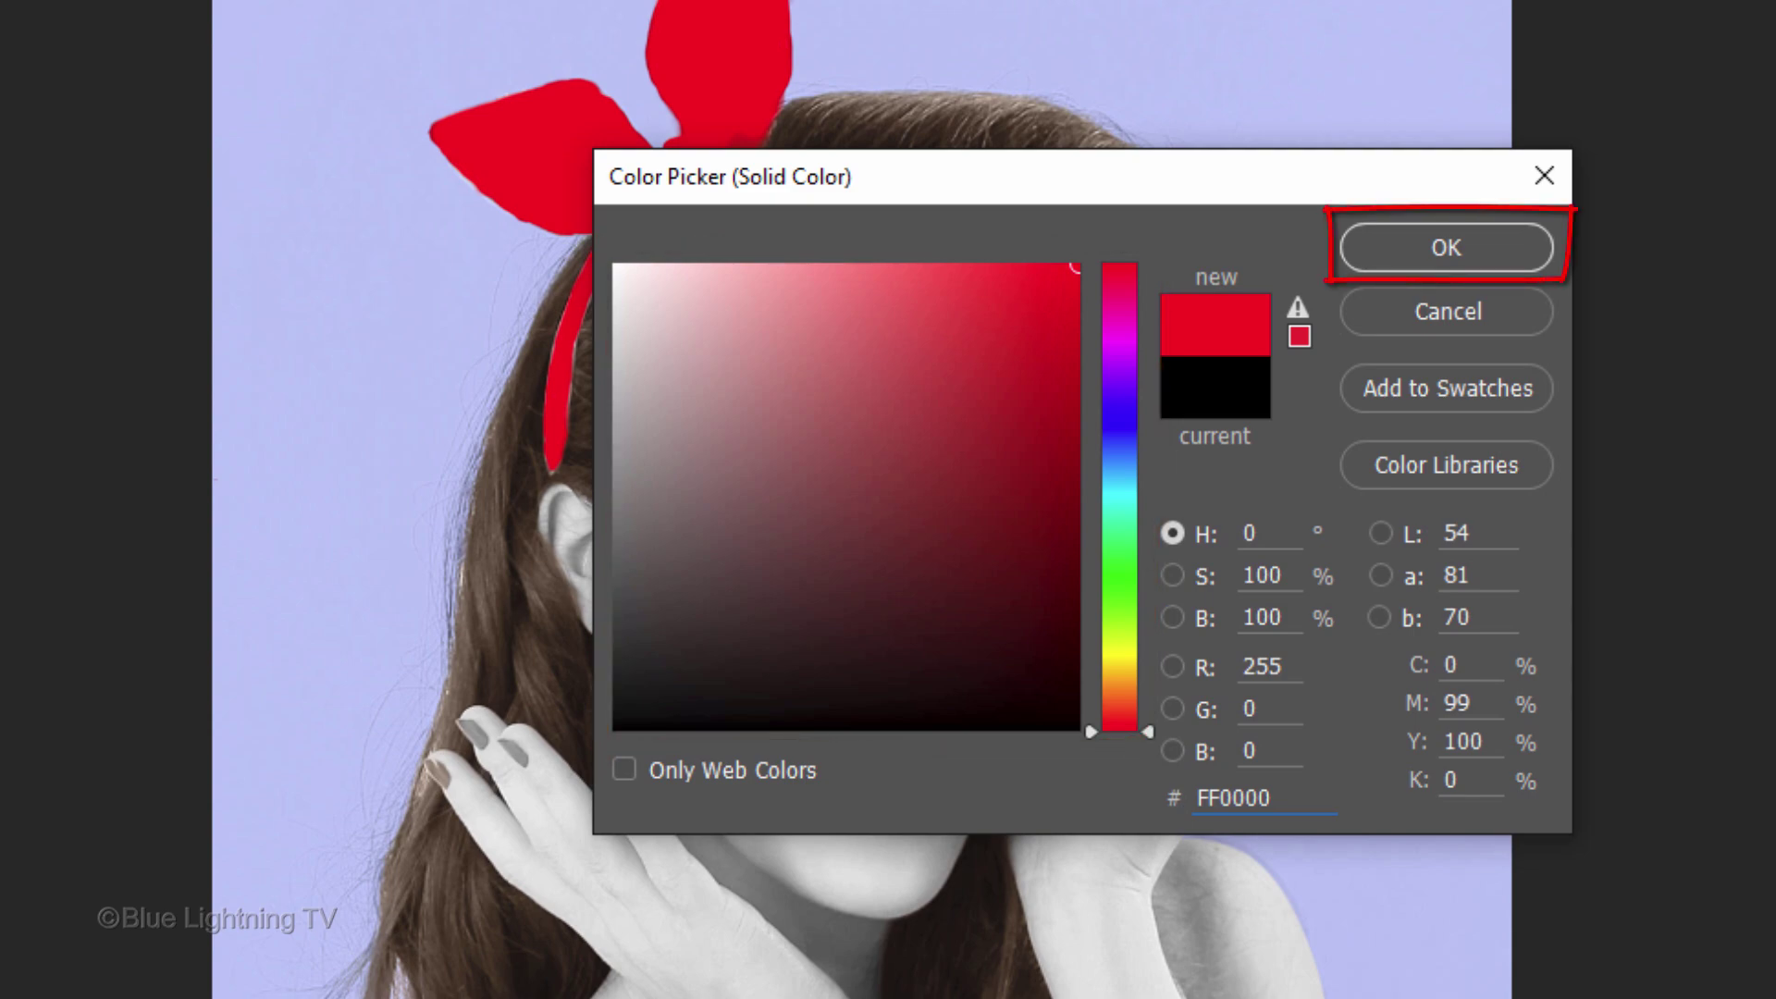
{"action": "key", "text": "Return"}
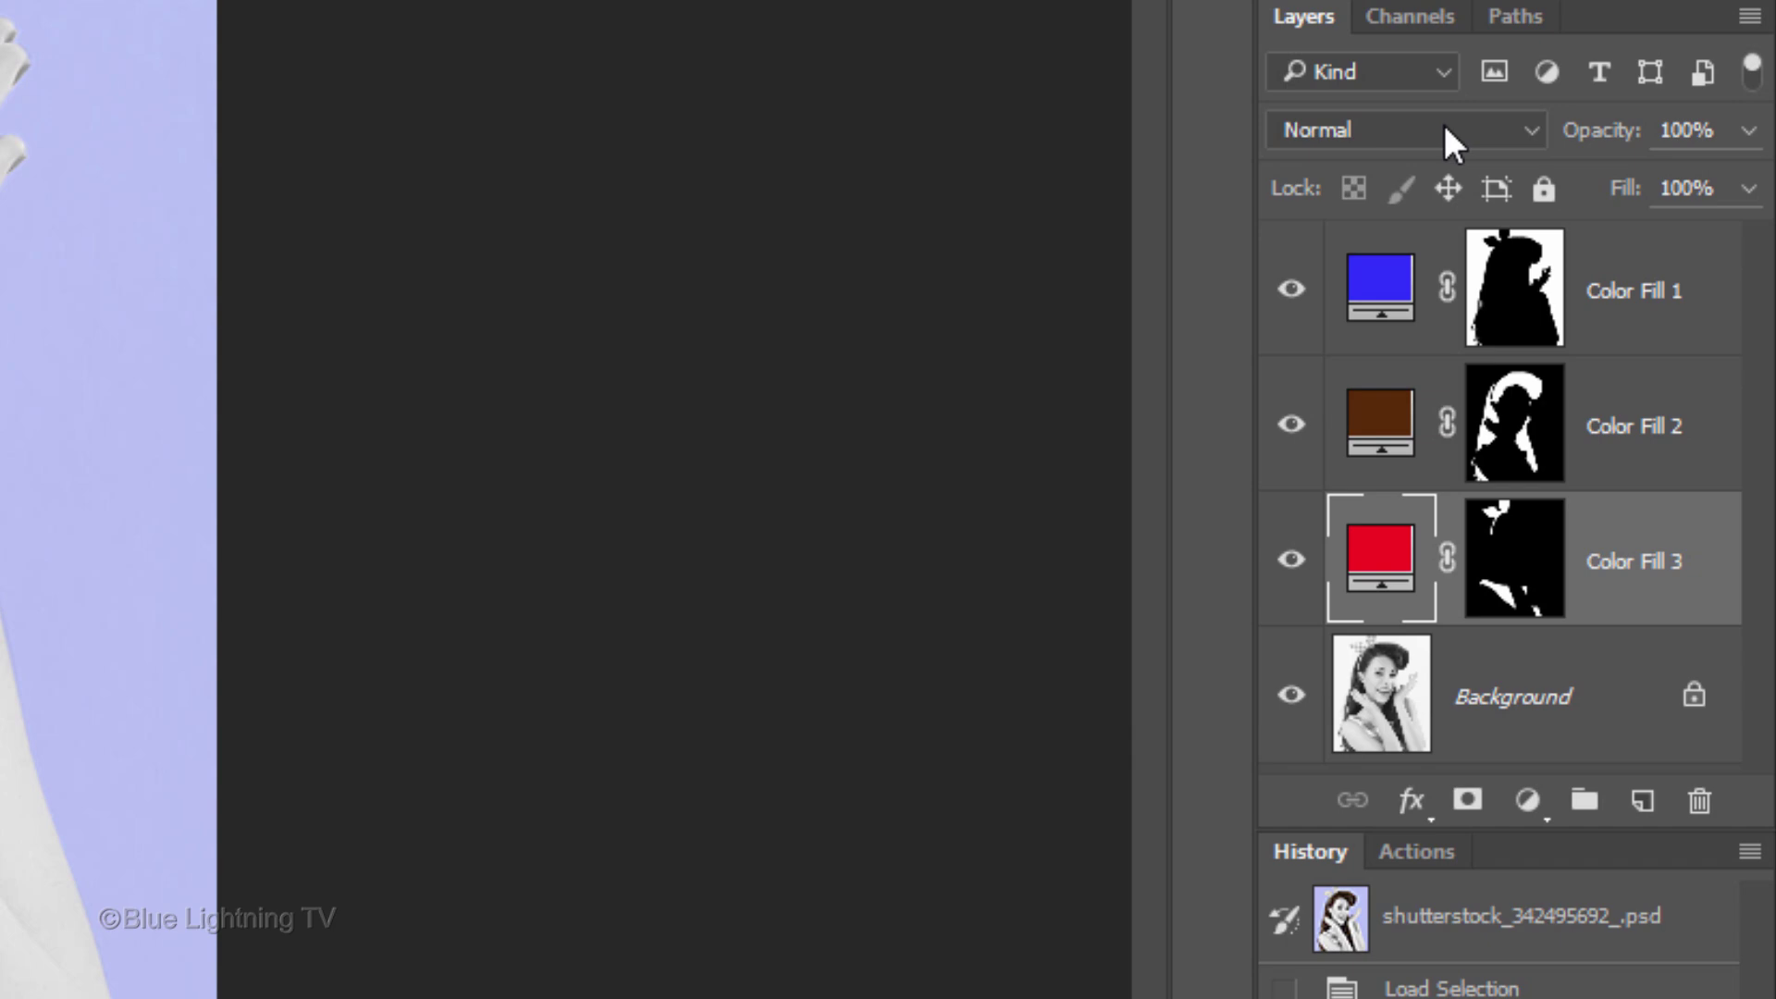
{"action": "left_click", "coordinate": [1445, 129]}
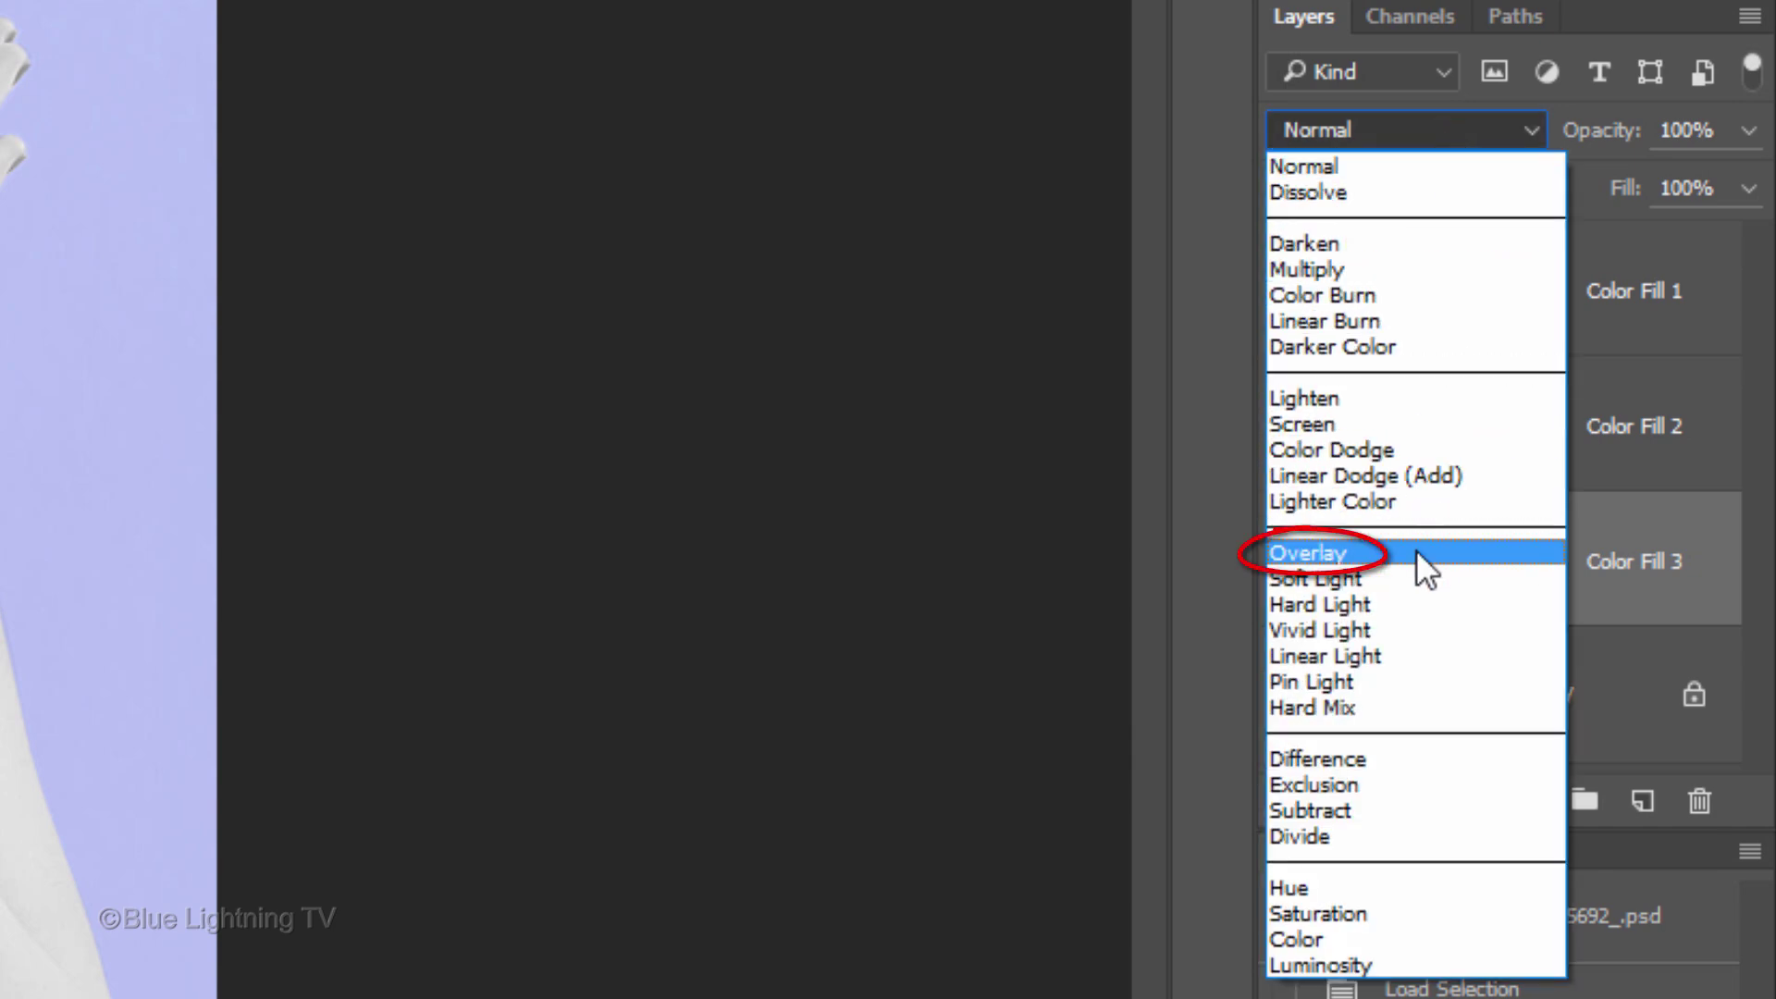